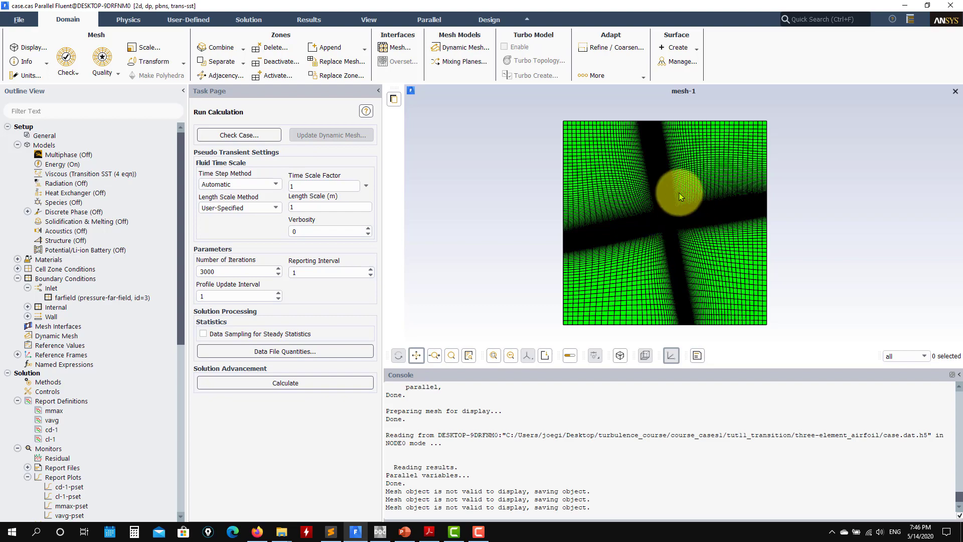
Step: Examine the mesh around the slat, main element and flap of the three-element airfoil
scroll(673, 212, "up", 10)
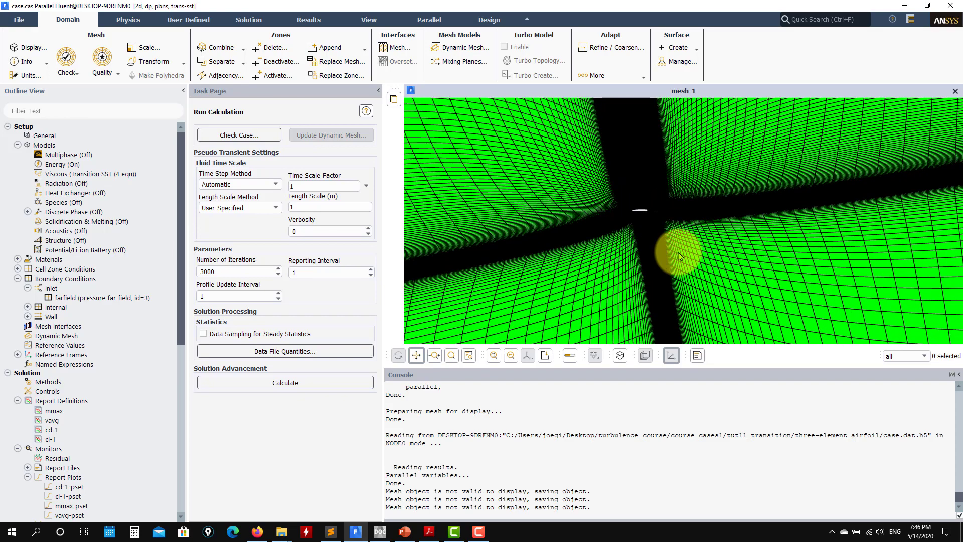
scroll(641, 192, "up", 5)
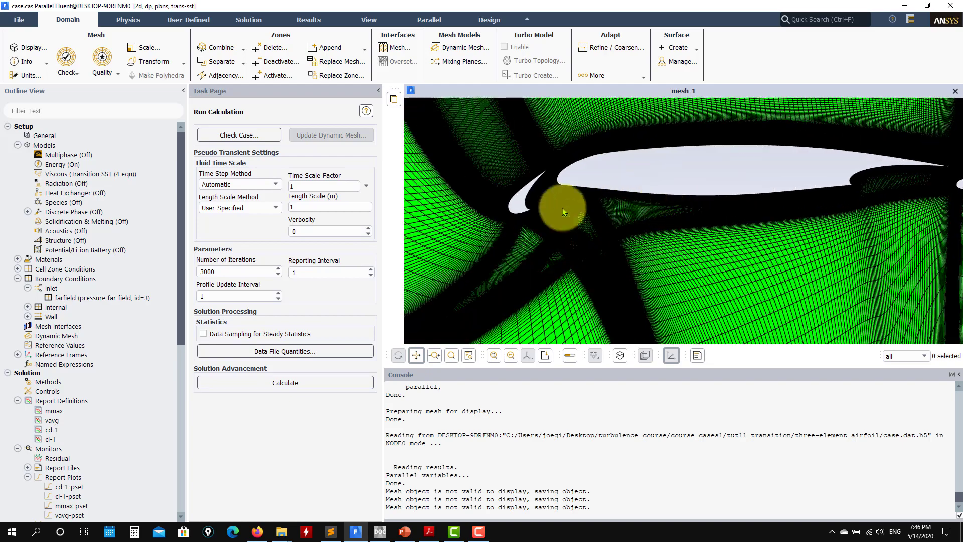
left_click_drag(715, 213, 624, 234)
scroll(627, 235, "down", 4)
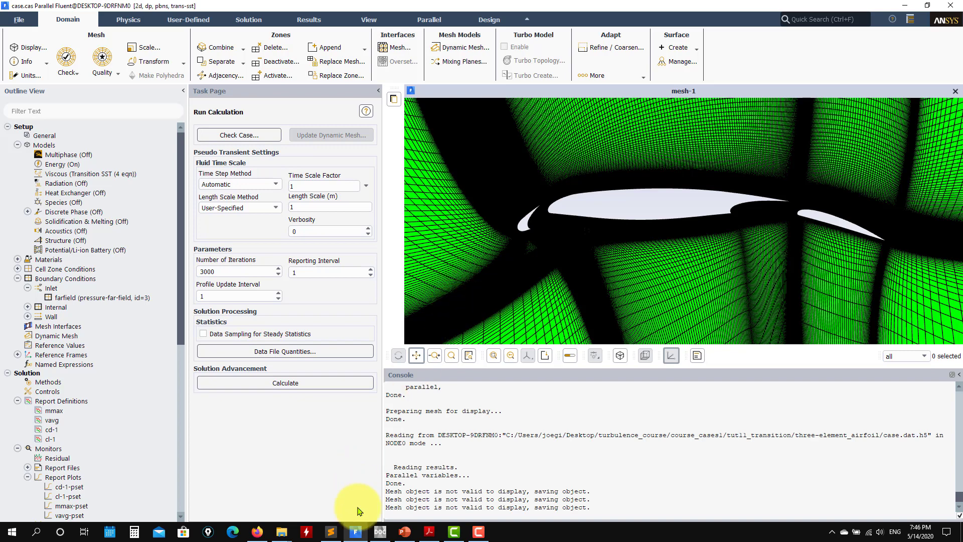
Step: Switch to Sublime Text to read the airfoil case's references.txt, and return to Fluent
left_click(332, 536)
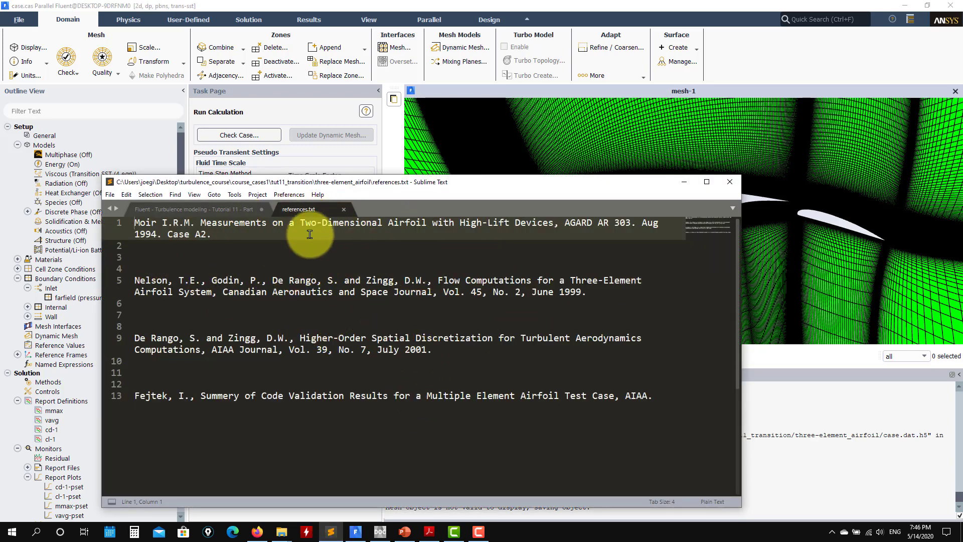
left_click(685, 183)
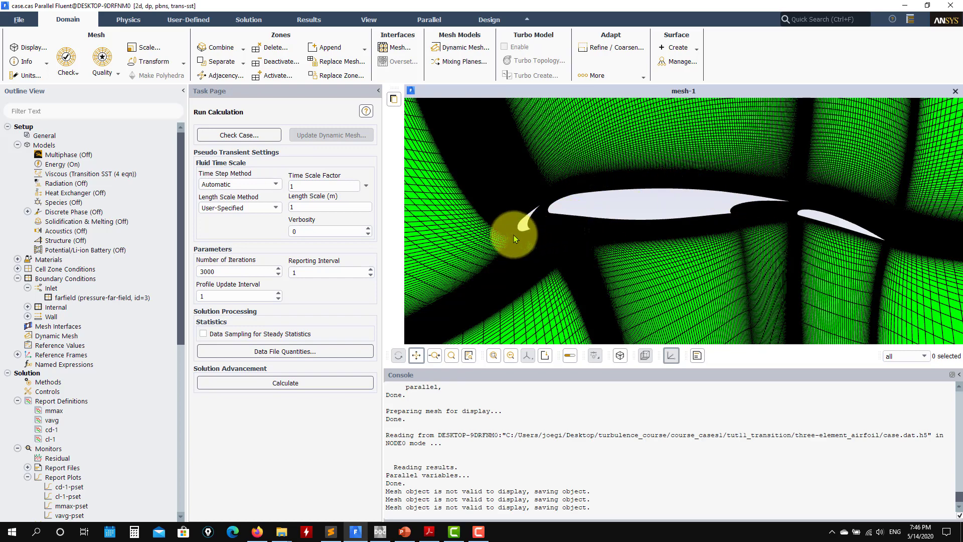
Step: Examine the near-wall mesh refinement around the slat and along the main element's upper surface
scroll(513, 235, "up", 6)
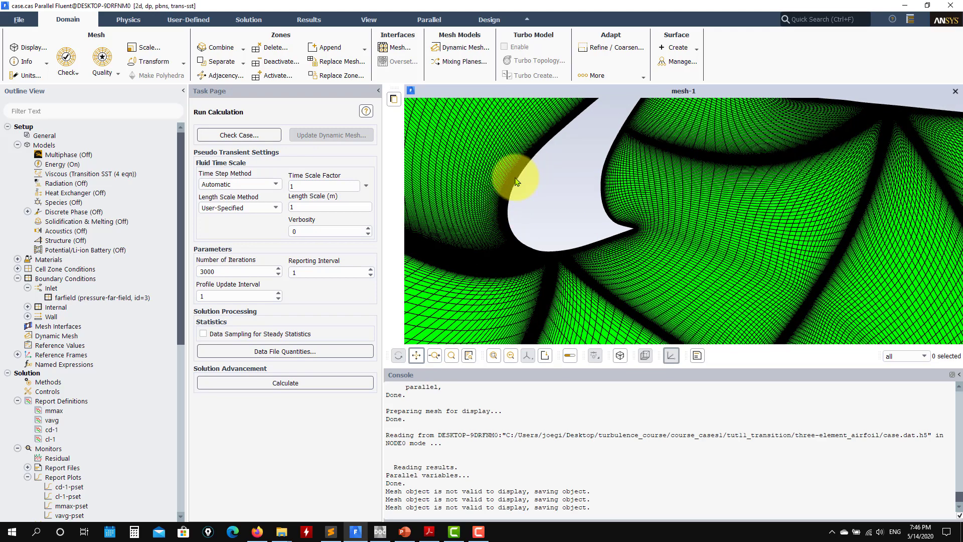
scroll(517, 181, "down", 2)
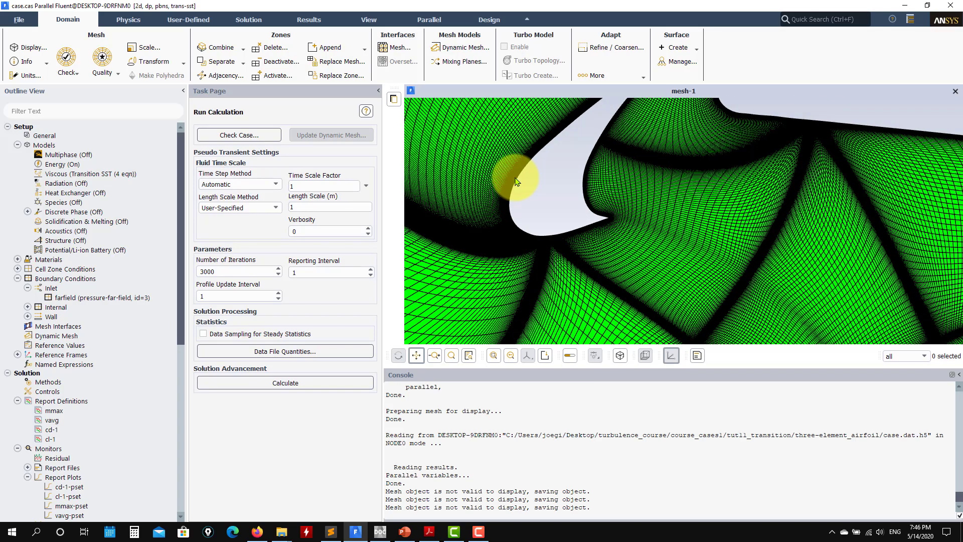
scroll(530, 180, "down", 4)
scroll(642, 125, "up", 4)
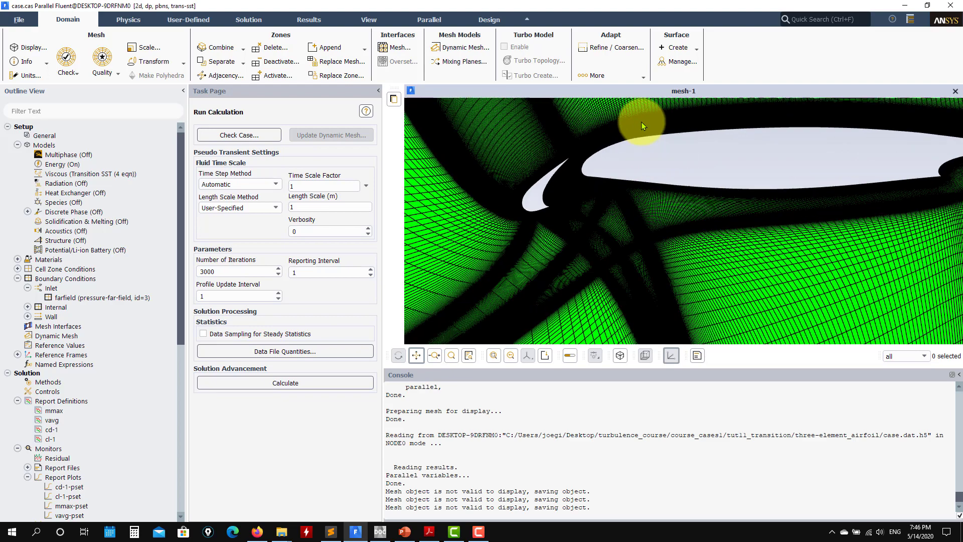
scroll(647, 150, "up", 3)
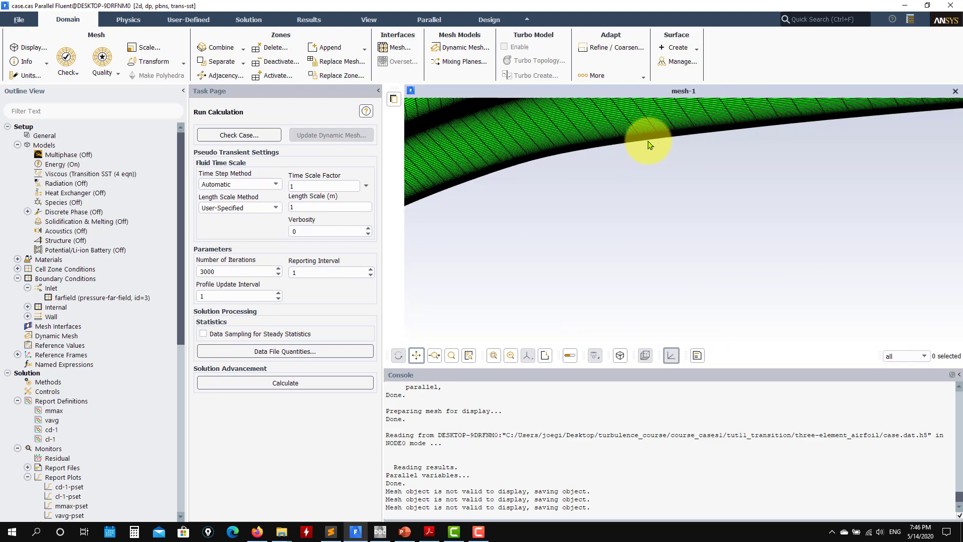
scroll(653, 177, "up", 3)
left_click_drag(524, 216, 852, 173)
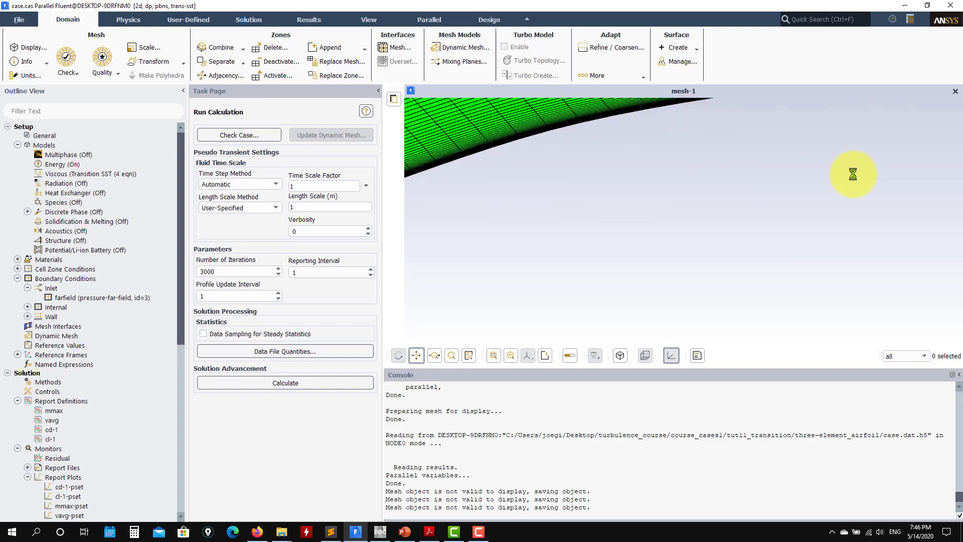
scroll(595, 231, "down", 7)
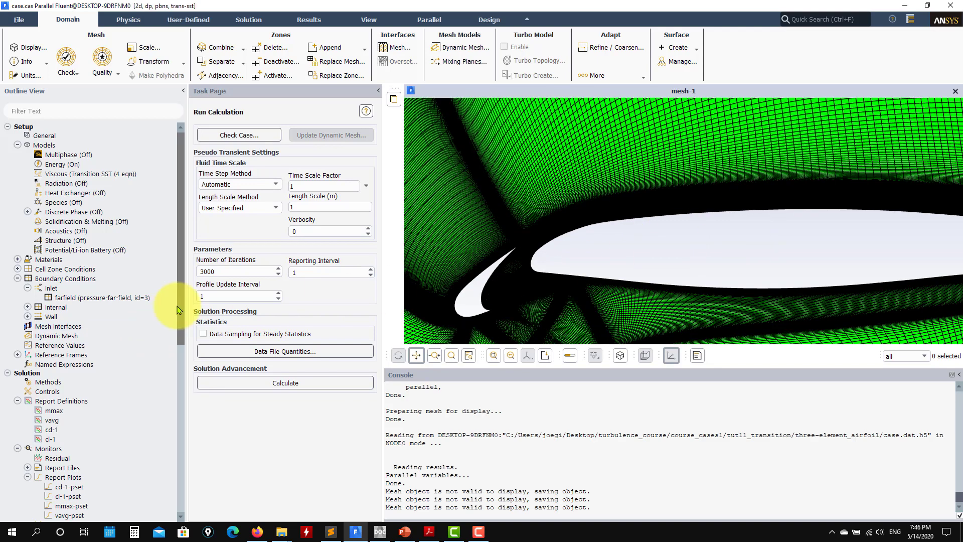
Step: Display the saved contour-1 plot of turbulence intermittency on the fluid surface, keeping its settings dialog clear of the plot
scroll(75, 422, "down", 9)
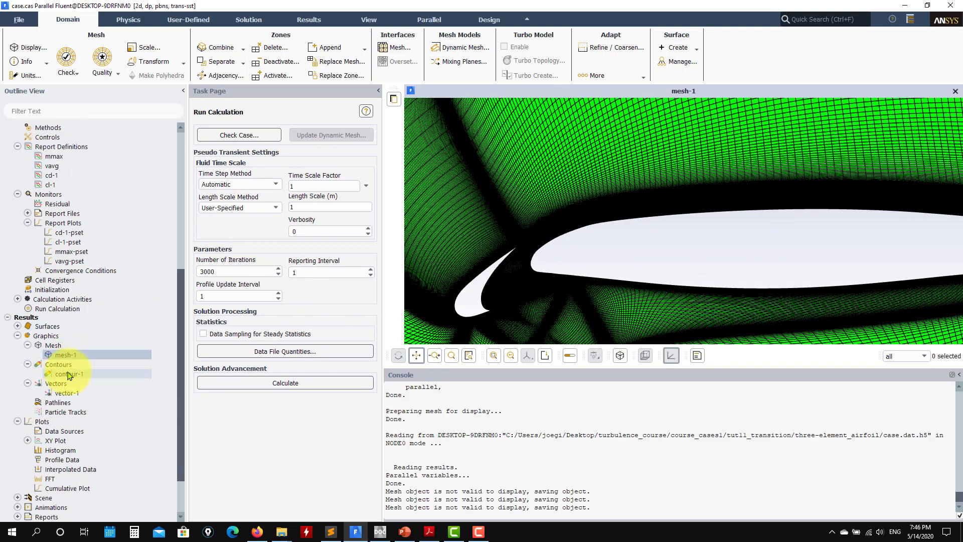
double_click(71, 375)
left_click(357, 448)
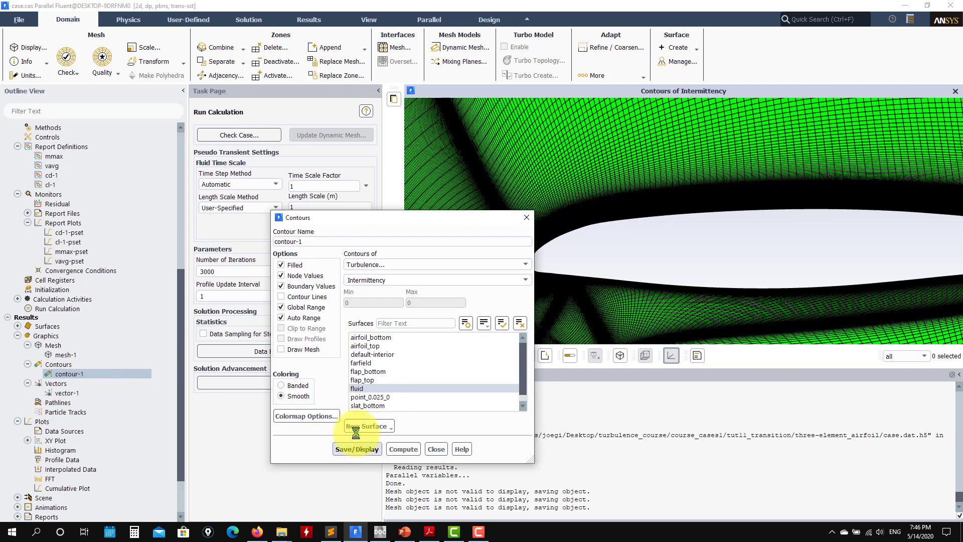
scroll(642, 261, "down", 5)
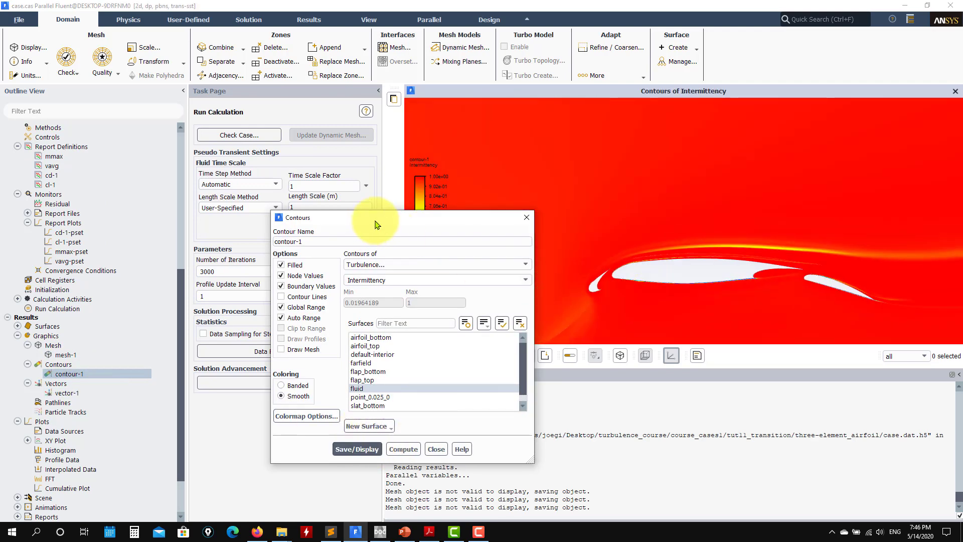
left_click_drag(369, 216, 142, 164)
Step: Inspect the intermittency contours around the slat, focusing on the transition region along its leading edge
scroll(567, 263, "up", 6)
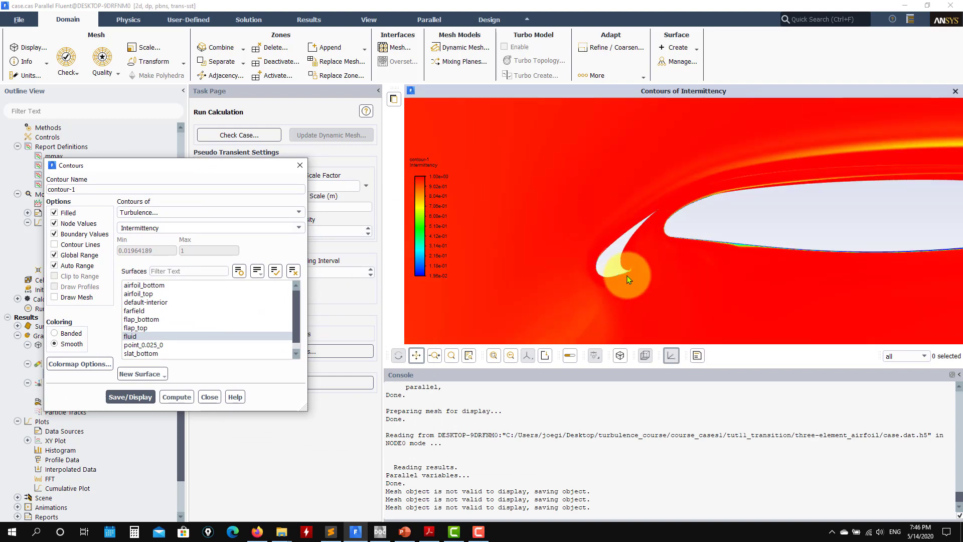
left_click_drag(569, 272, 593, 229)
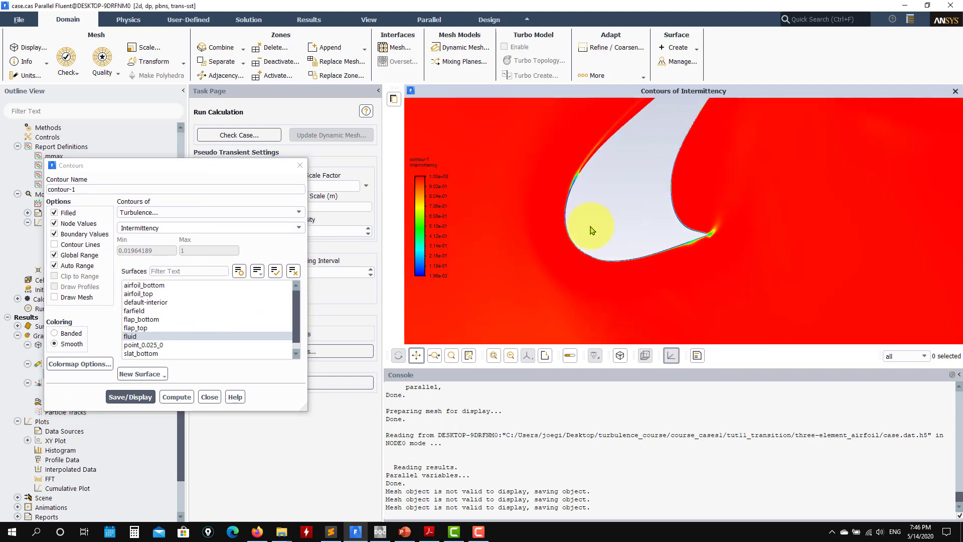
scroll(579, 243, "up", 2)
left_click_drag(640, 199, 699, 282)
scroll(608, 231, "up", 2)
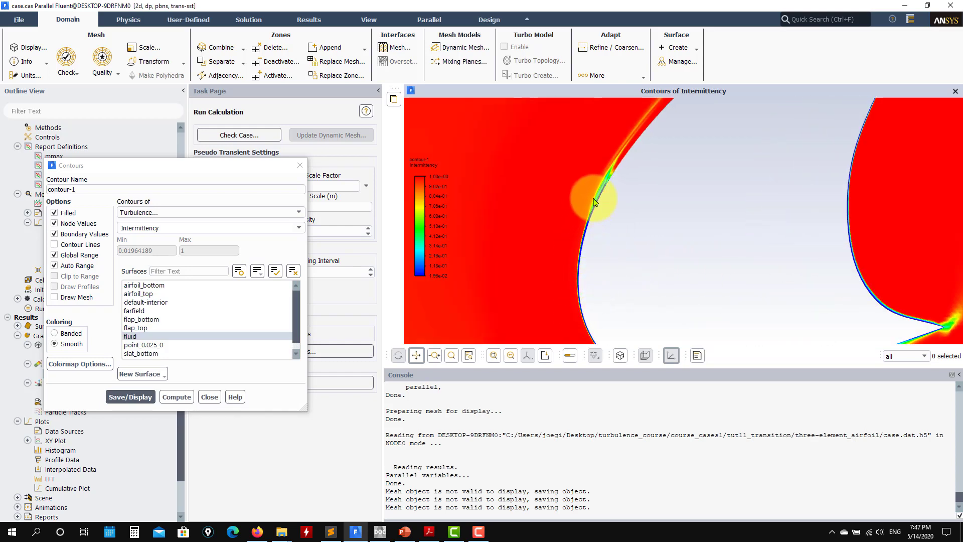
scroll(599, 195, "up", 2)
scroll(609, 176, "up", 1)
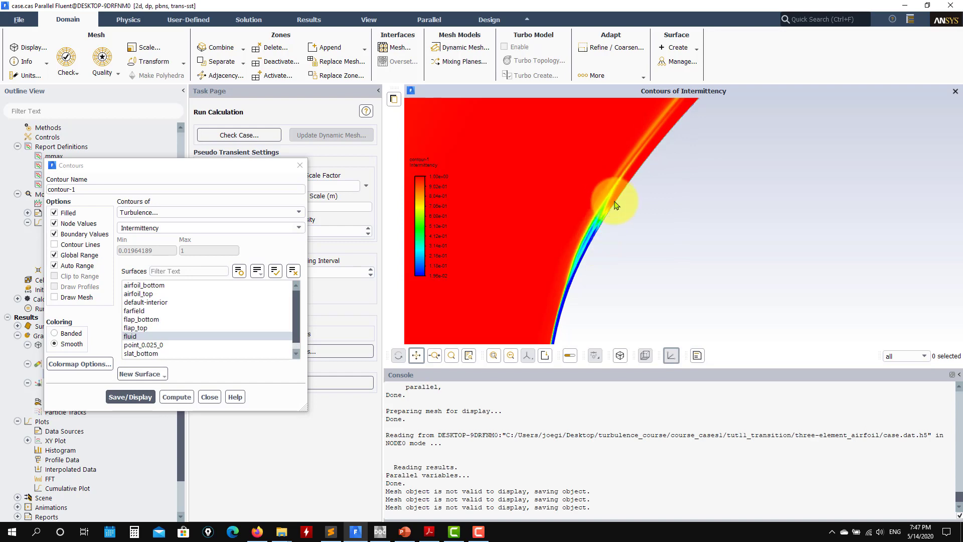
scroll(614, 208, "up", 3)
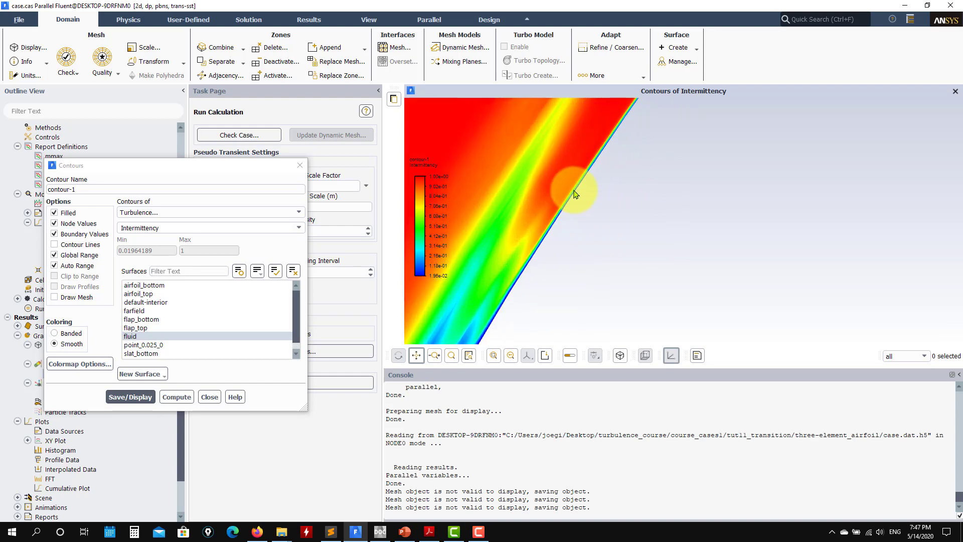
scroll(589, 175, "up", 2)
scroll(596, 215, "down", 5)
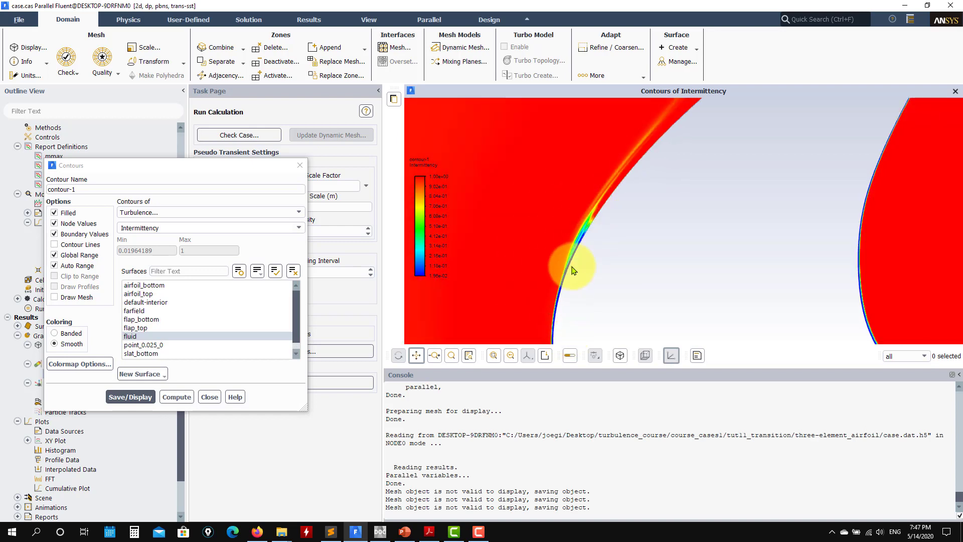
scroll(564, 264, "down", 4)
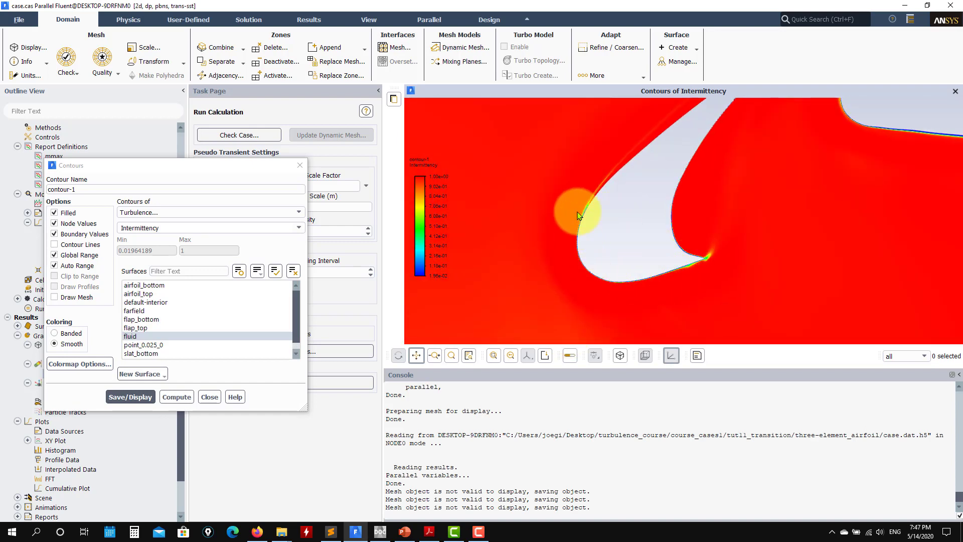
left_click_drag(551, 197, 517, 194)
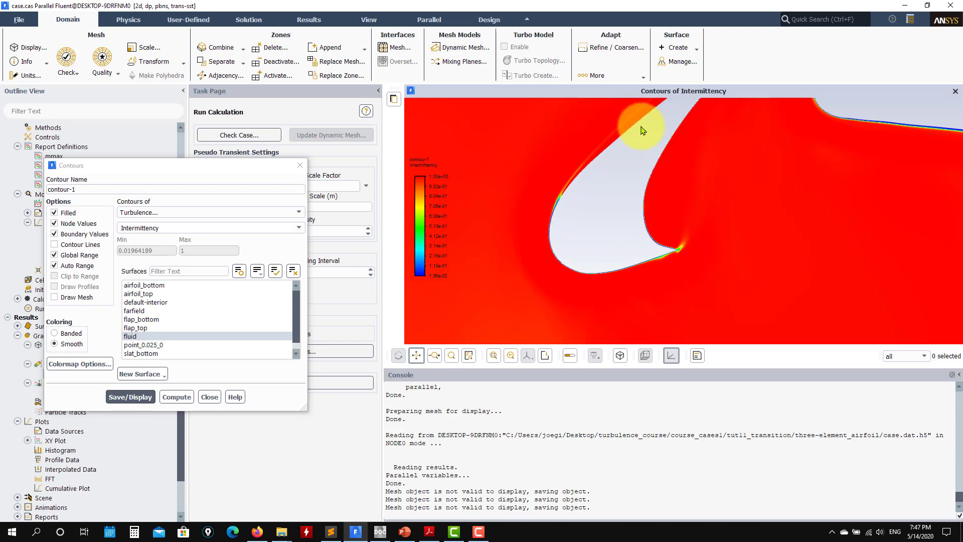
Step: Inspect the intermittency contours along the main element's leading edge and upper surface for the transition location
left_click_drag(641, 128, 588, 261)
left_click_drag(802, 215, 507, 258)
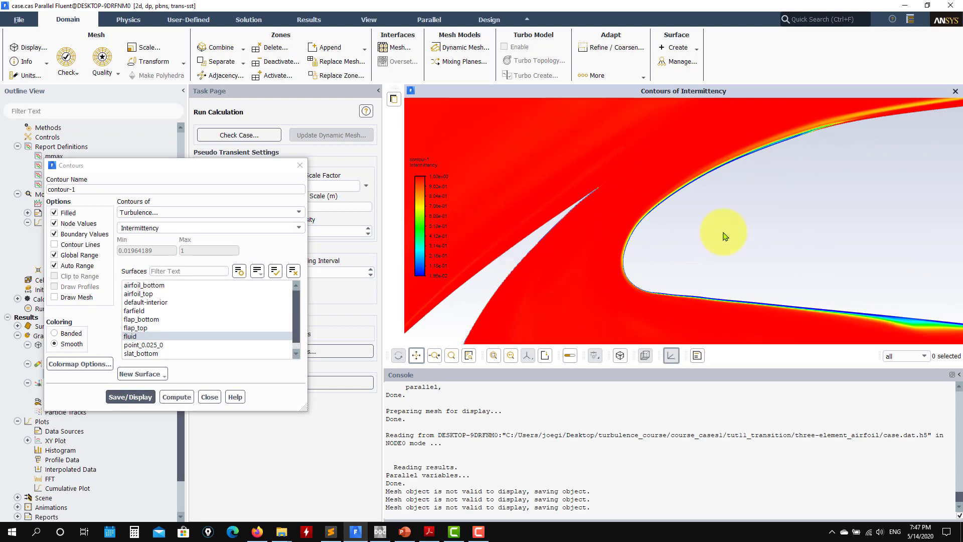
left_click_drag(724, 236, 552, 282)
scroll(633, 251, "up", 4)
left_click_drag(634, 250, 492, 283)
left_click_drag(626, 163, 569, 222)
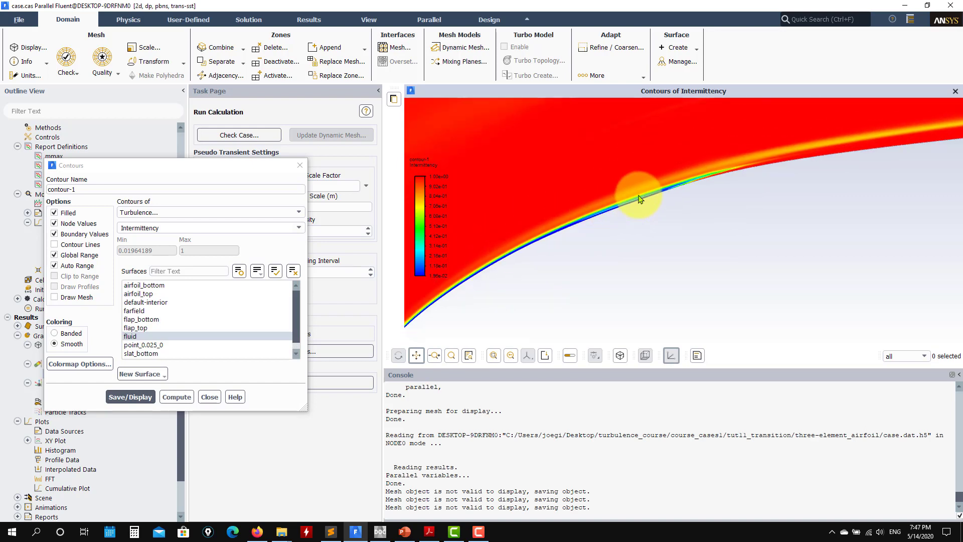
left_click_drag(710, 189, 567, 197)
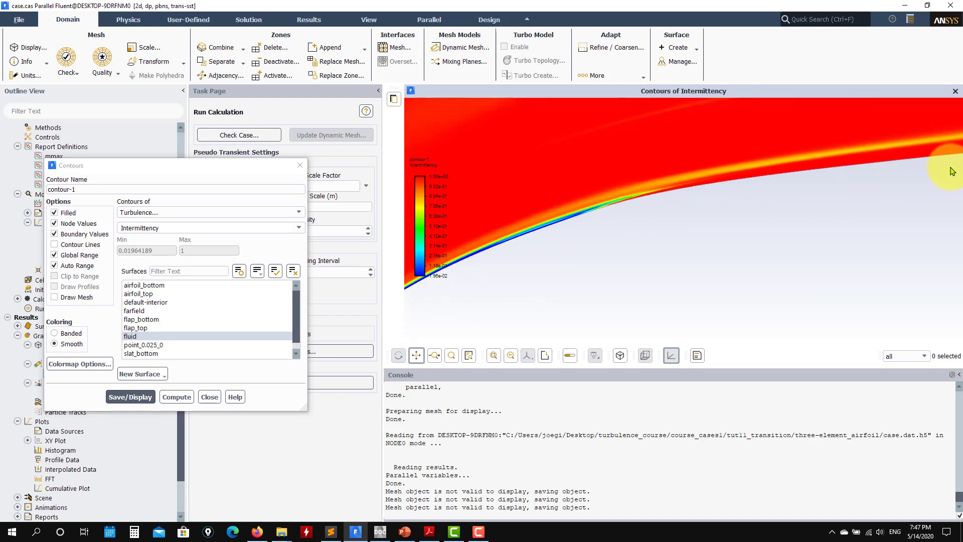
left_click_drag(940, 155, 759, 233)
scroll(773, 246, "down", 5)
left_click_drag(687, 269, 552, 218)
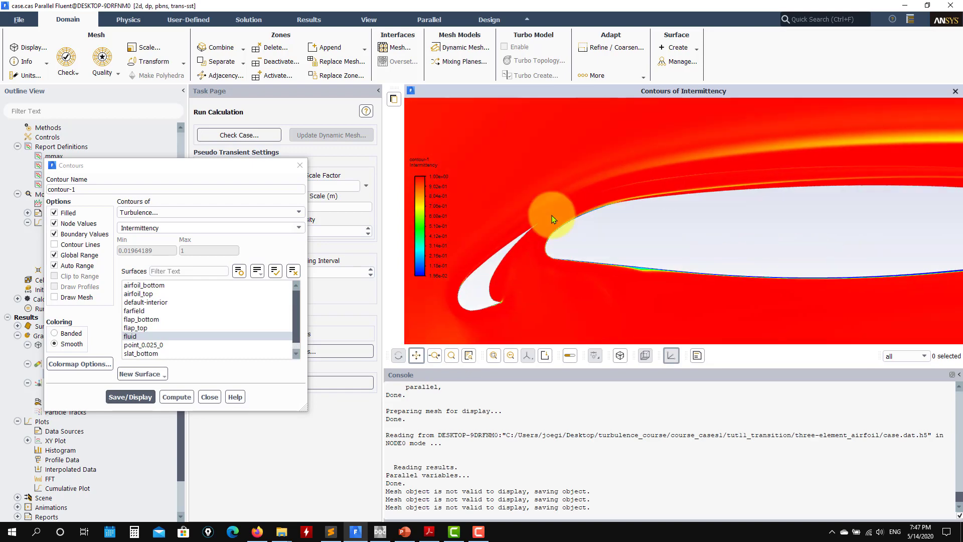
Step: Inspect the intermittency contours along the upper and lower surfaces of the flap
left_click_drag(928, 222, 703, 219)
left_click_drag(773, 240, 627, 240)
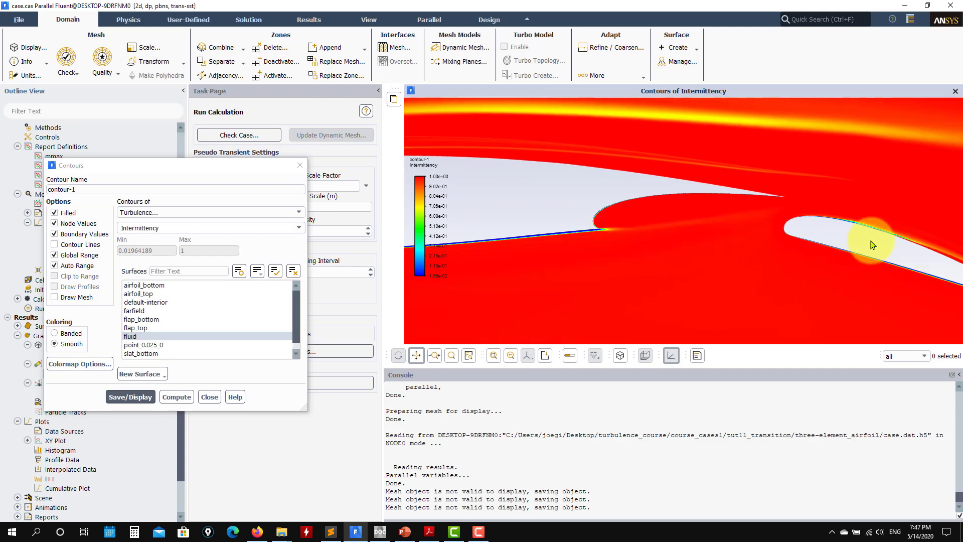
scroll(928, 240, "up", 4)
left_click_drag(873, 241, 623, 211)
scroll(709, 228, "up", 1)
scroll(733, 197, "up", 3)
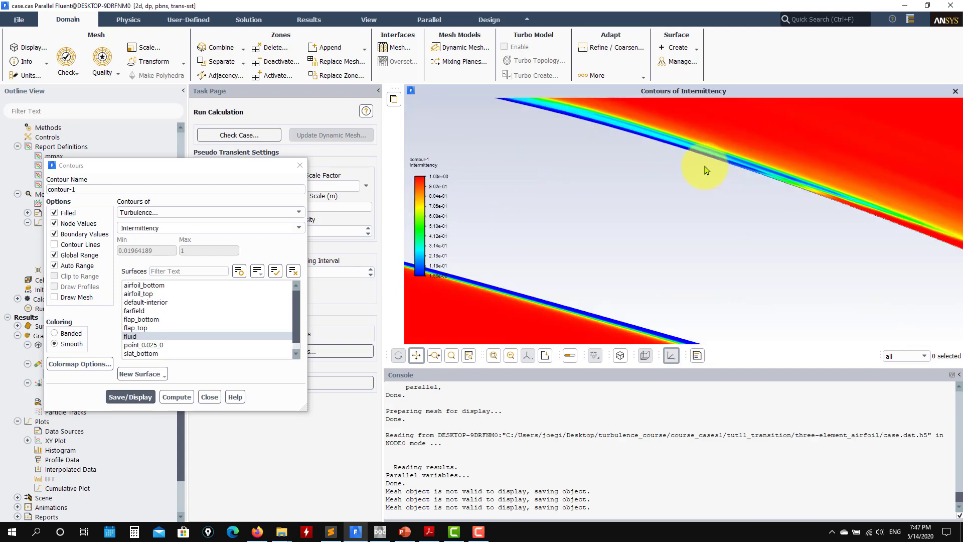
left_click_drag(704, 166, 882, 274)
scroll(742, 253, "down", 1)
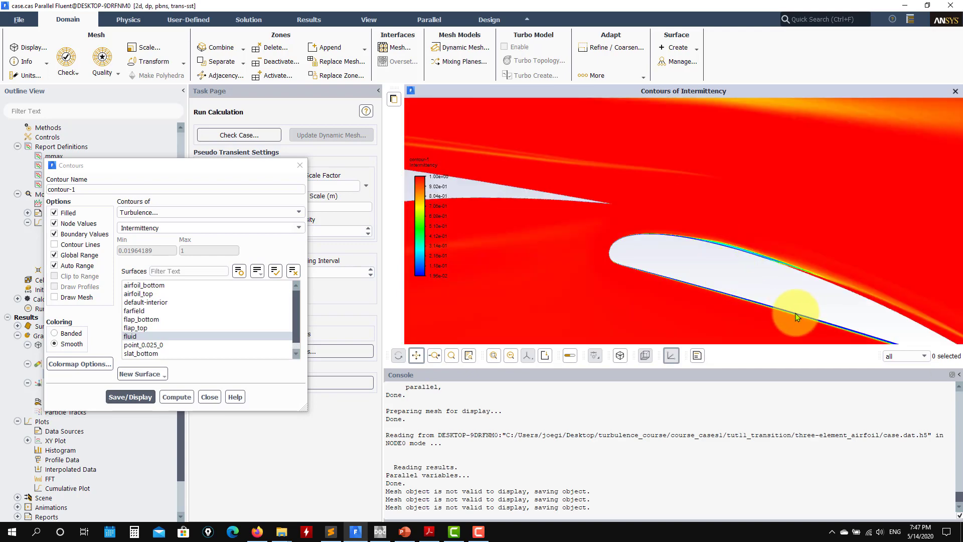
scroll(576, 189, "down", 3)
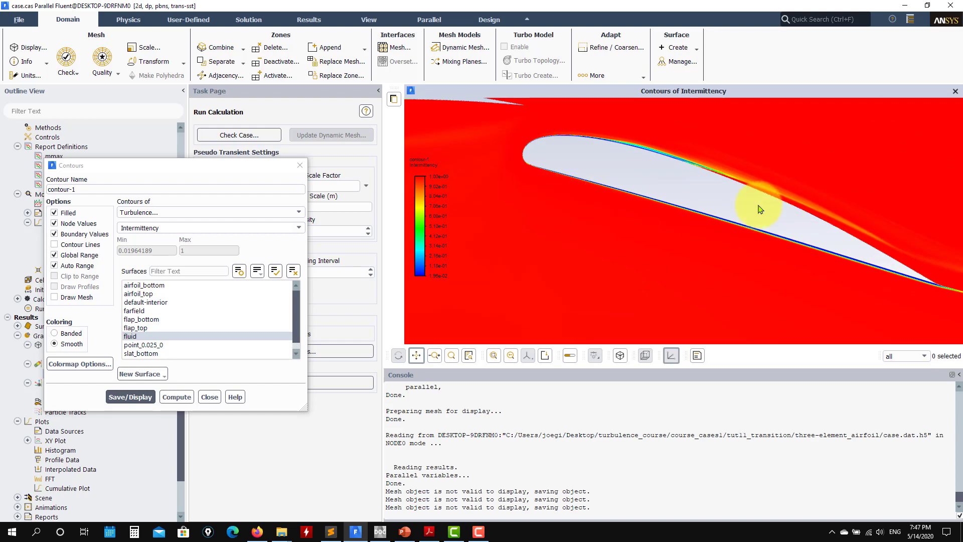
scroll(630, 231, "down", 3)
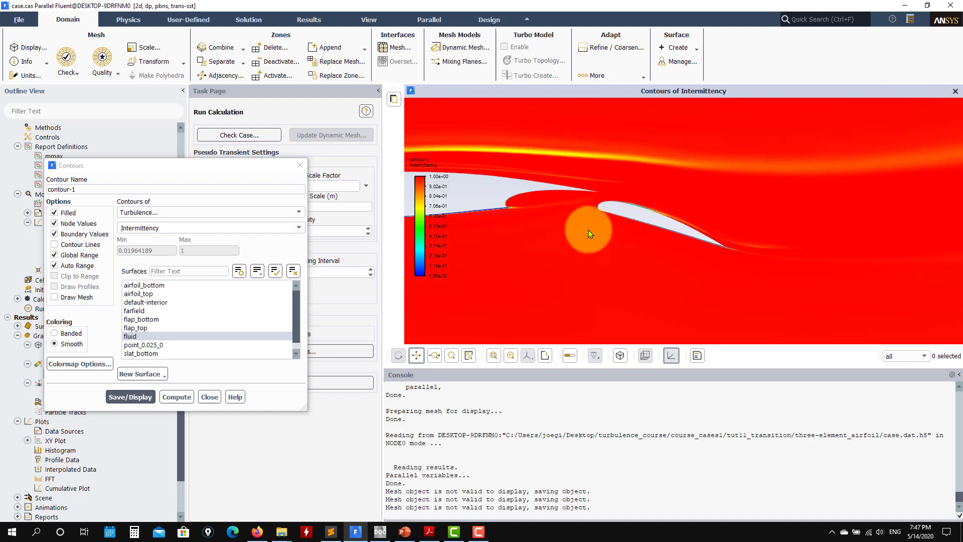
scroll(591, 234, "down", 2)
Step: Close the Contours dialog and review the intermittency field over the whole airfoil and around the slat gap
left_click_drag(592, 234, 722, 256)
left_click_drag(576, 271, 799, 268)
left_click_drag(440, 249, 515, 240)
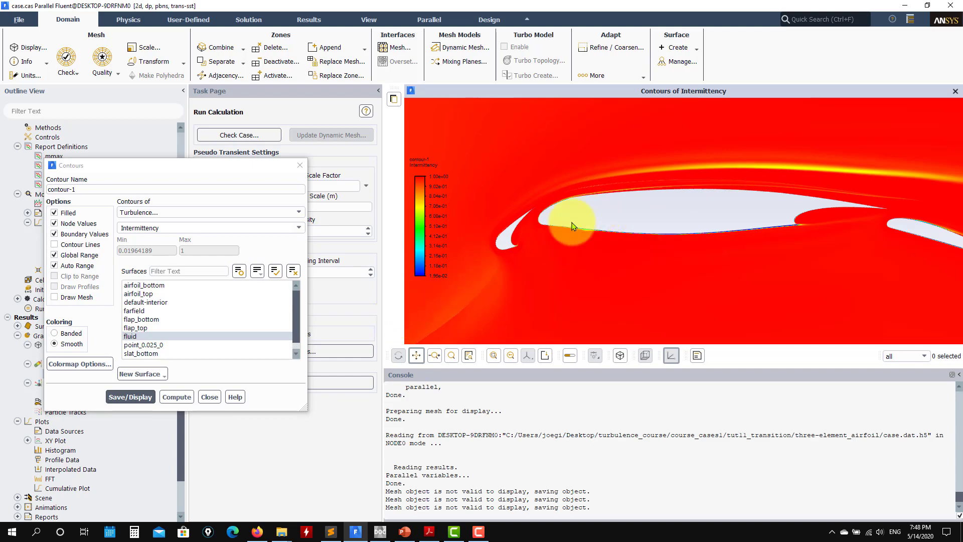
left_click(300, 166)
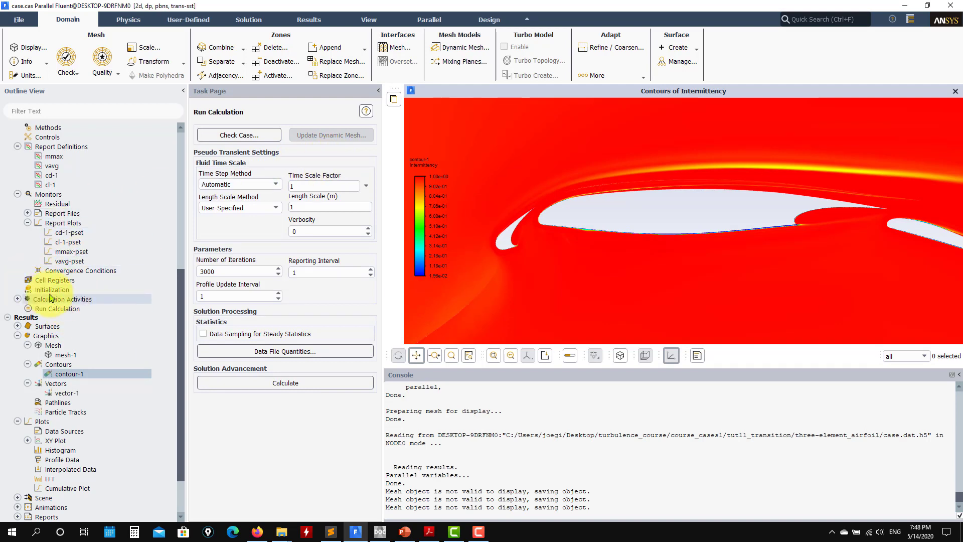
scroll(602, 271, "down", 2)
scroll(602, 271, "down", 1)
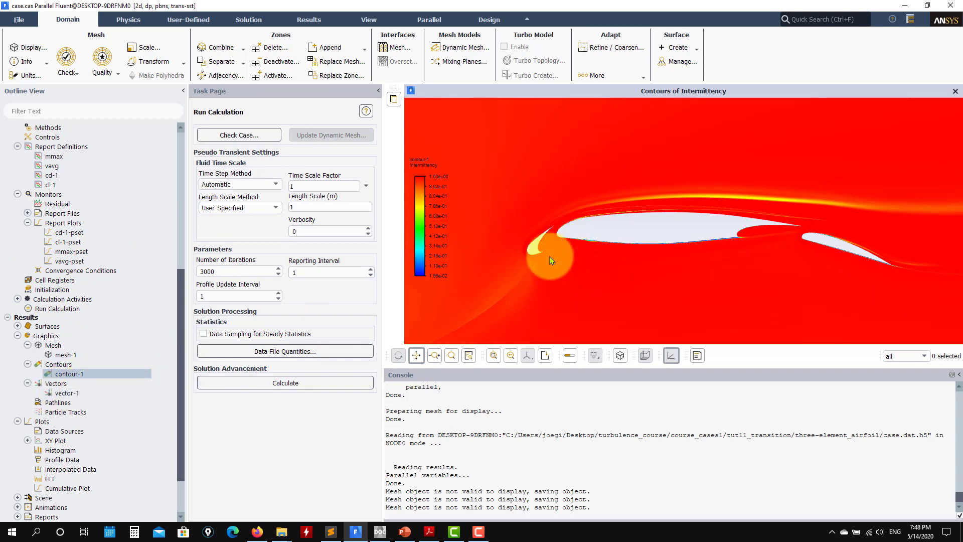
scroll(550, 260, "up", 4)
scroll(625, 217, "up", 2)
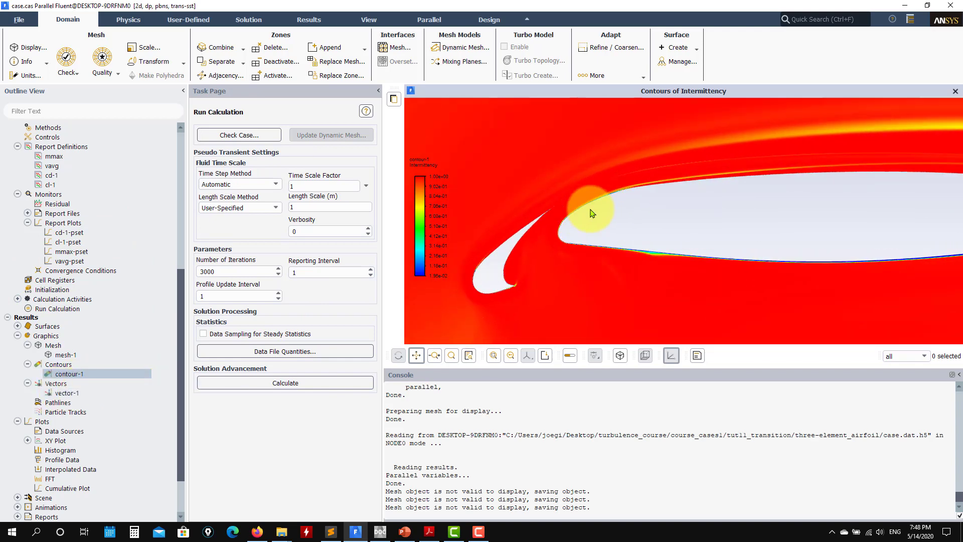
Step: Display vector-1 as velocity vectors coloured by Turbulence intermittency on the fluid surface
scroll(585, 215, "up", 2)
left_click_drag(584, 257, 678, 166)
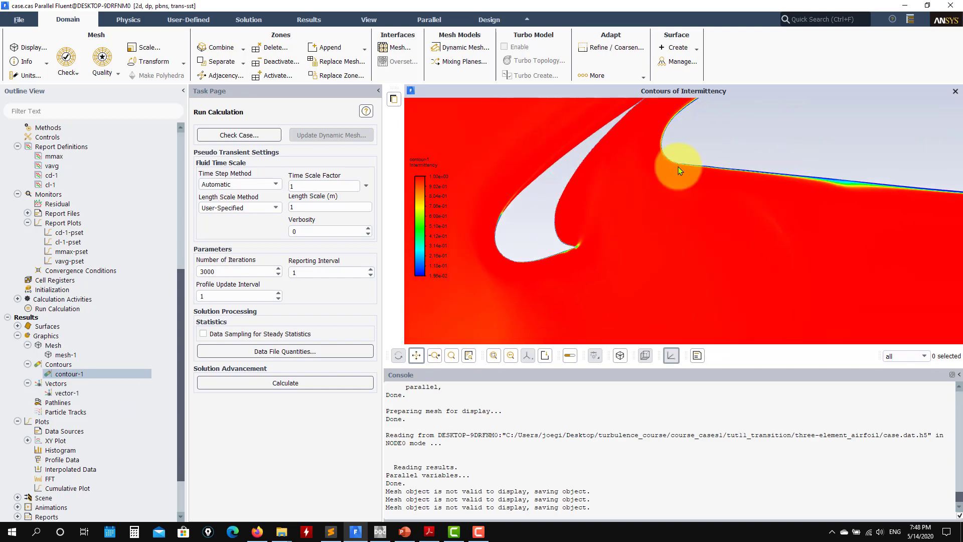
double_click(64, 393)
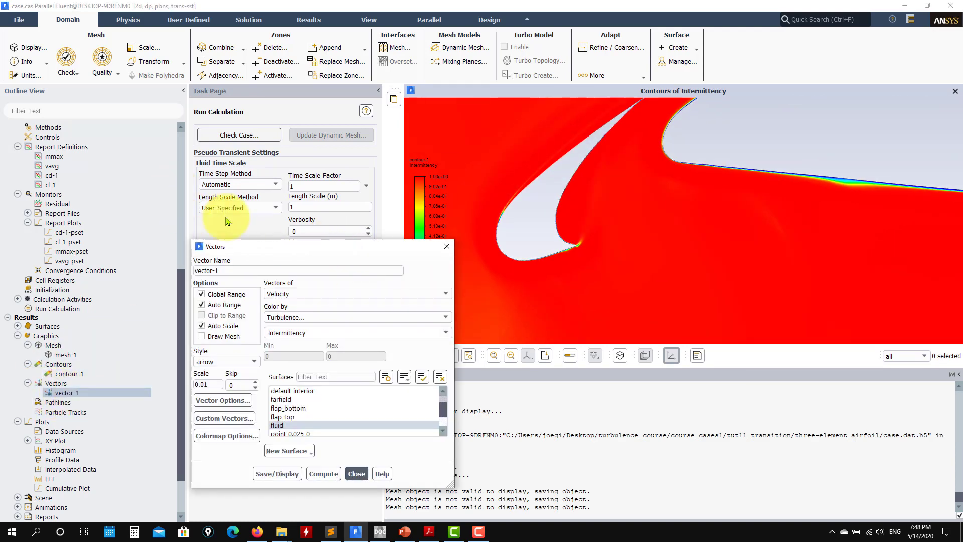
left_click_drag(291, 247, 172, 116)
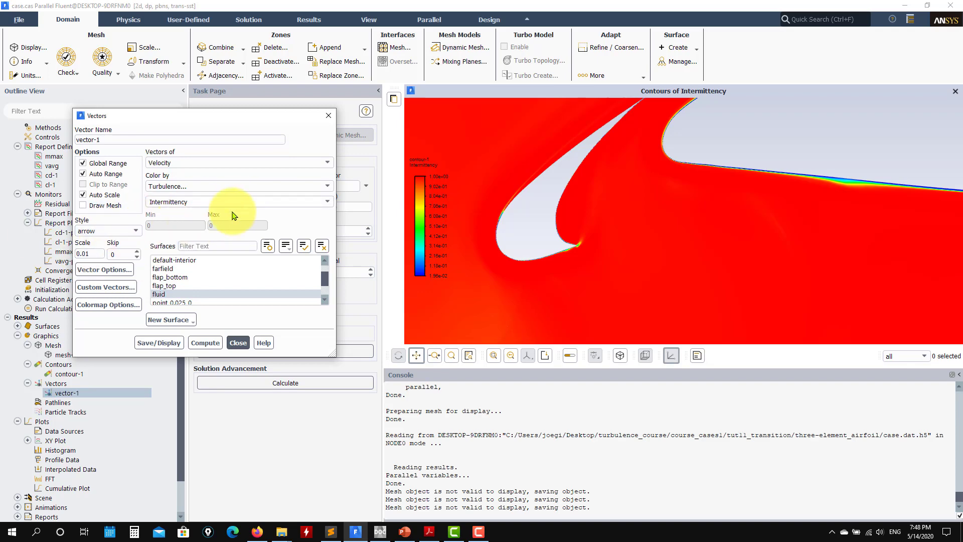
left_click(154, 346)
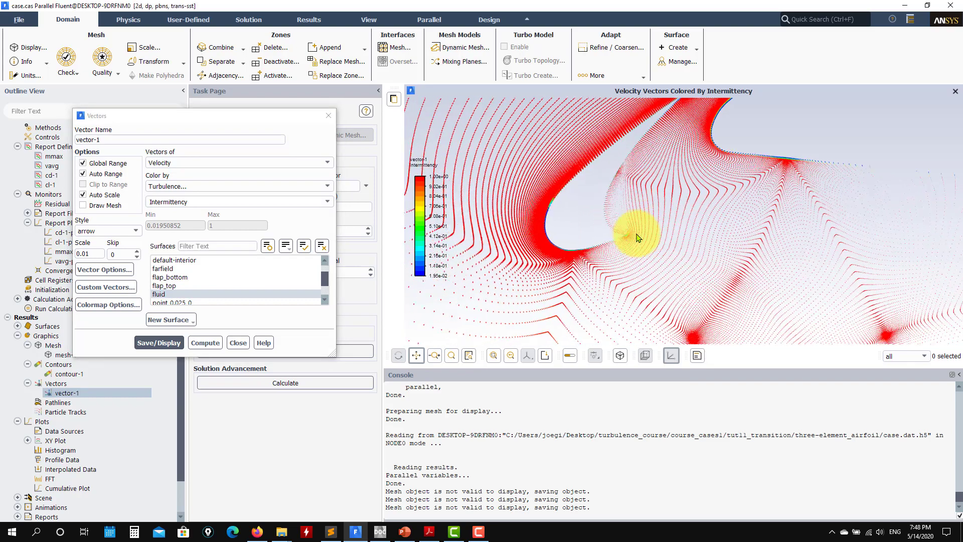
Step: Inspect the velocity vectors along the slat's leading edge where the intermittency colour changes near the wall
scroll(558, 252, "up", 6)
scroll(571, 194, "up", 3)
left_click_drag(550, 181, 603, 295)
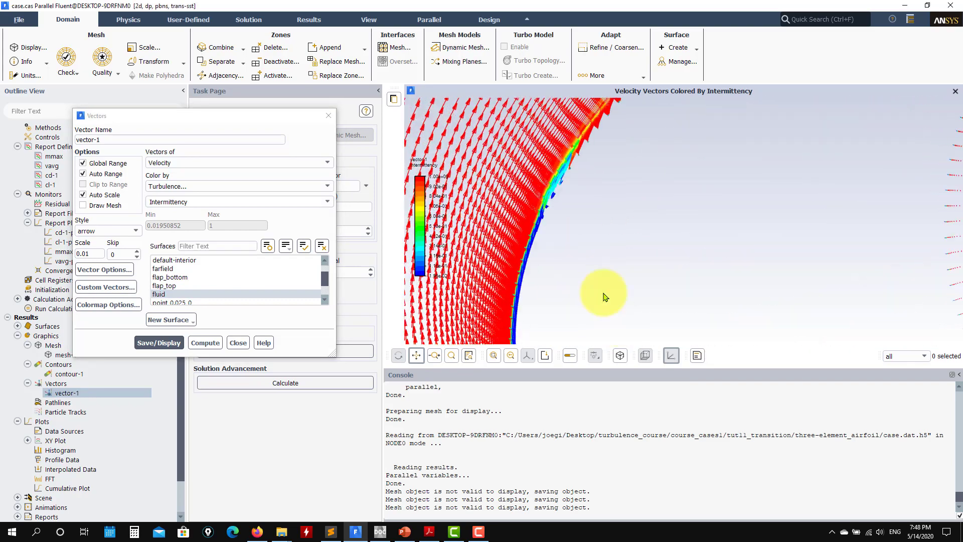
scroll(574, 220, "up", 1)
scroll(567, 223, "up", 1)
scroll(560, 259, "up", 1)
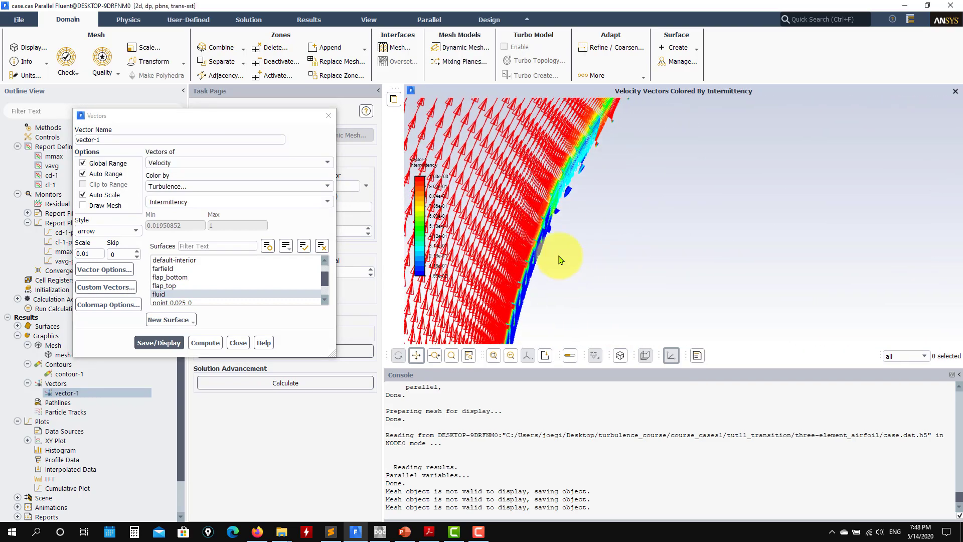
scroll(527, 290, "up", 1)
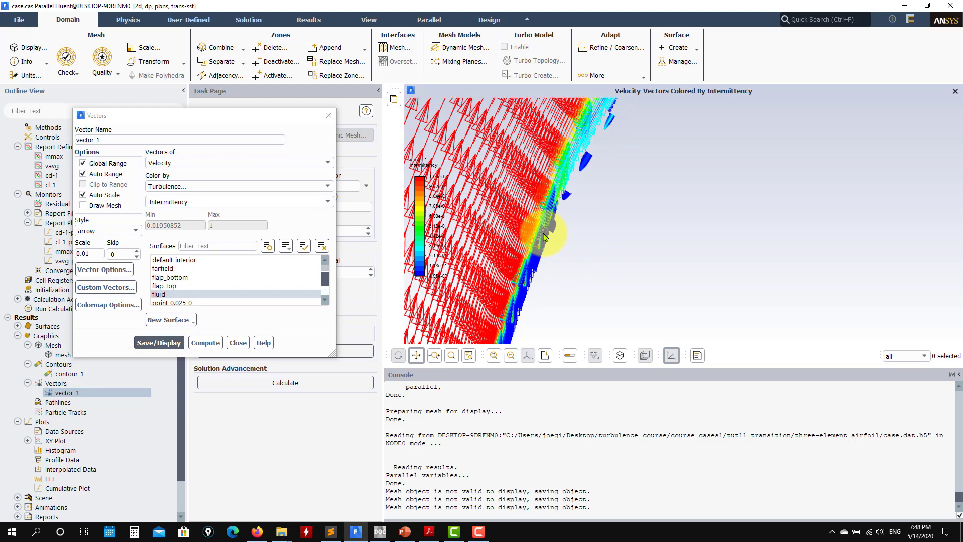
scroll(520, 313, "up", 1)
scroll(522, 312, "down", 1)
left_click_drag(612, 243, 644, 174)
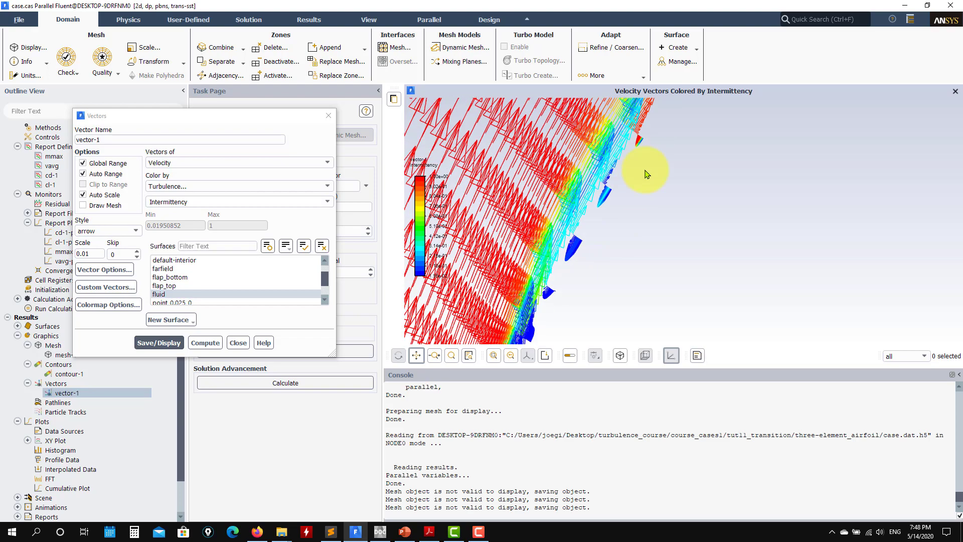
scroll(596, 243, "up", 1)
scroll(572, 274, "up", 1)
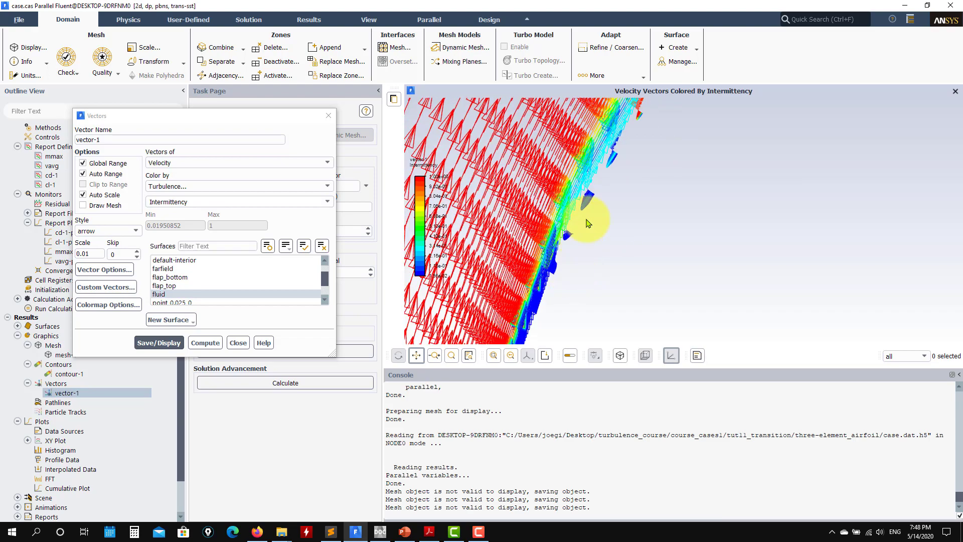
Step: Examine the near-wall vectors on the slat up close for reversed flow across the transition region
scroll(555, 273, "up", 2)
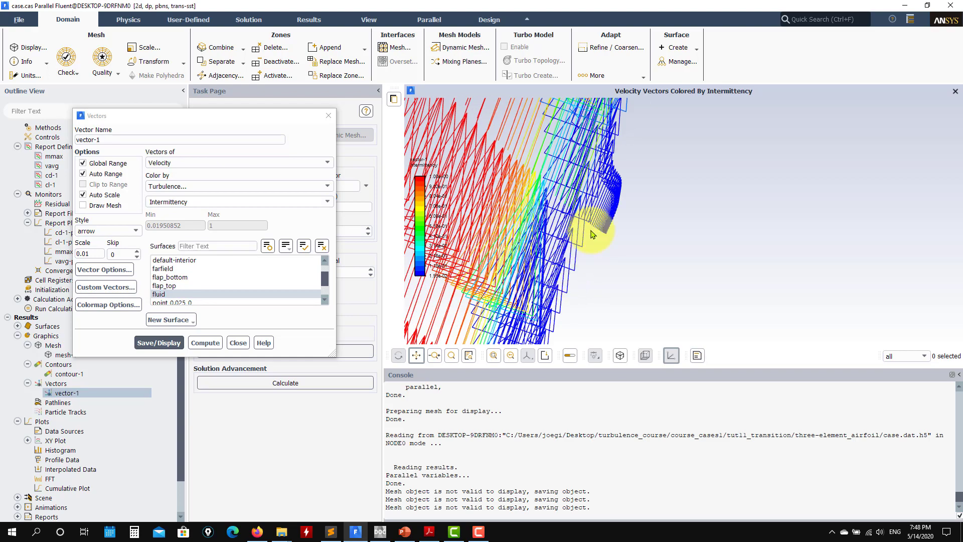
scroll(571, 247, "up", 1)
left_click_drag(568, 224, 535, 266)
scroll(656, 162, "down", 2)
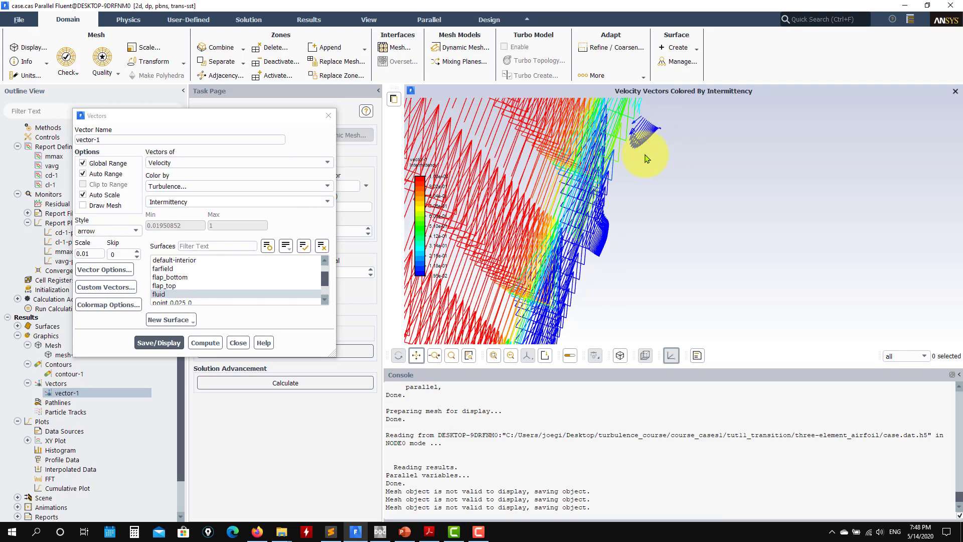
left_click_drag(657, 107, 607, 179)
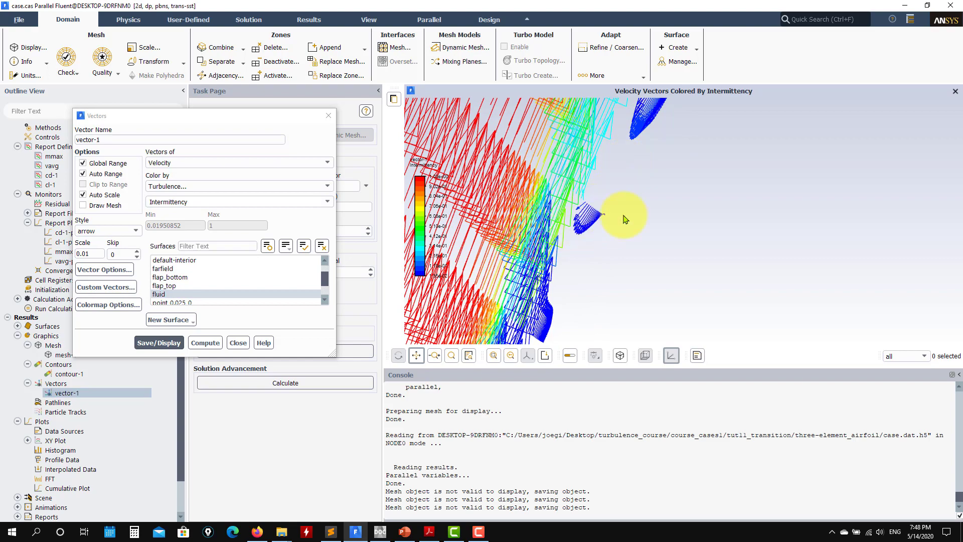
scroll(623, 219, "down", 2)
scroll(553, 220, "down", 1)
left_click_drag(639, 106, 577, 202)
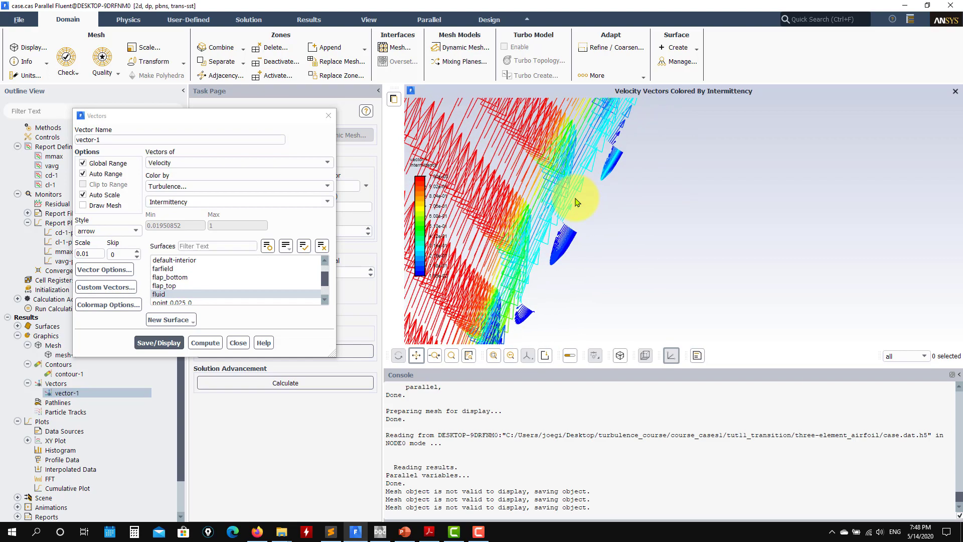
scroll(576, 205, "up", 1)
scroll(584, 223, "down", 2)
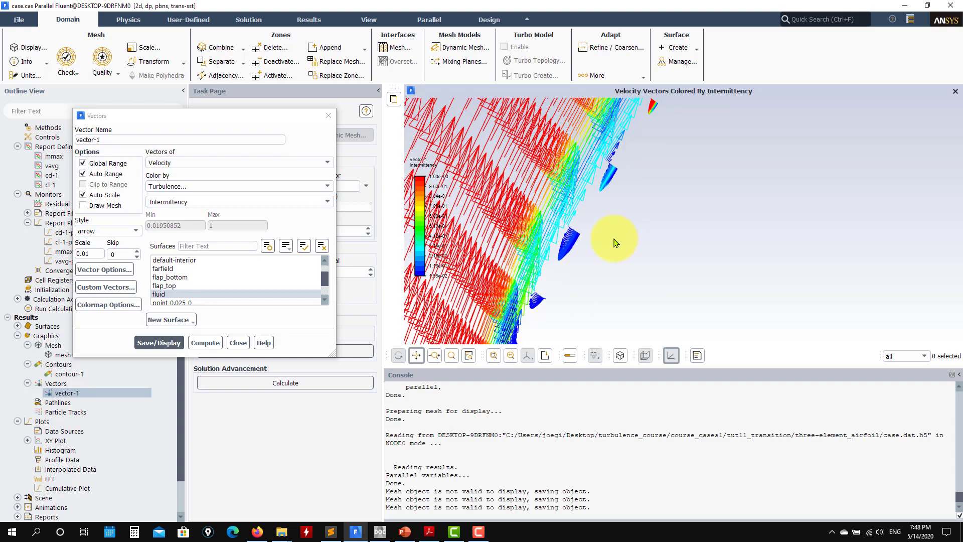
scroll(616, 243, "down", 1)
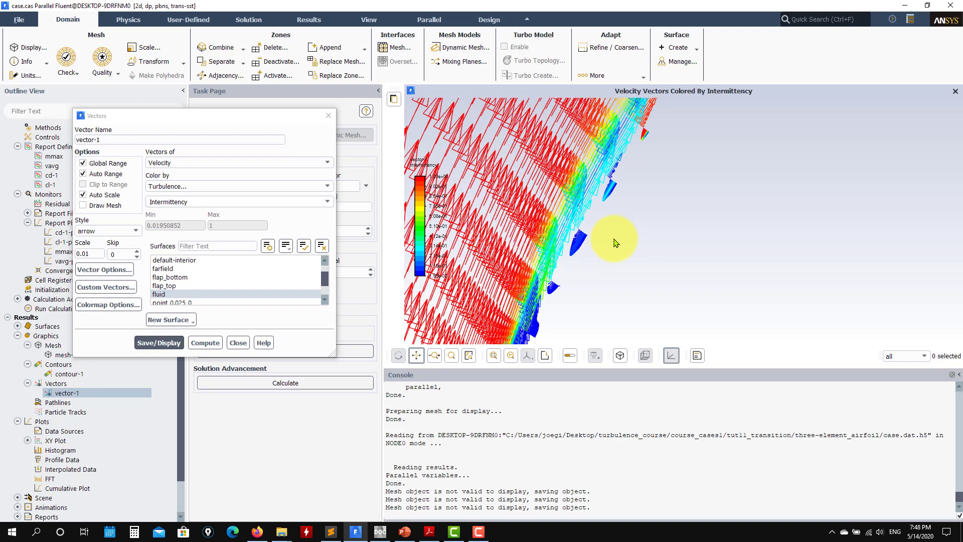
Step: Overlay the mesh edges of all surfaces on the vector plot and redisplay vector-1
left_click(109, 209)
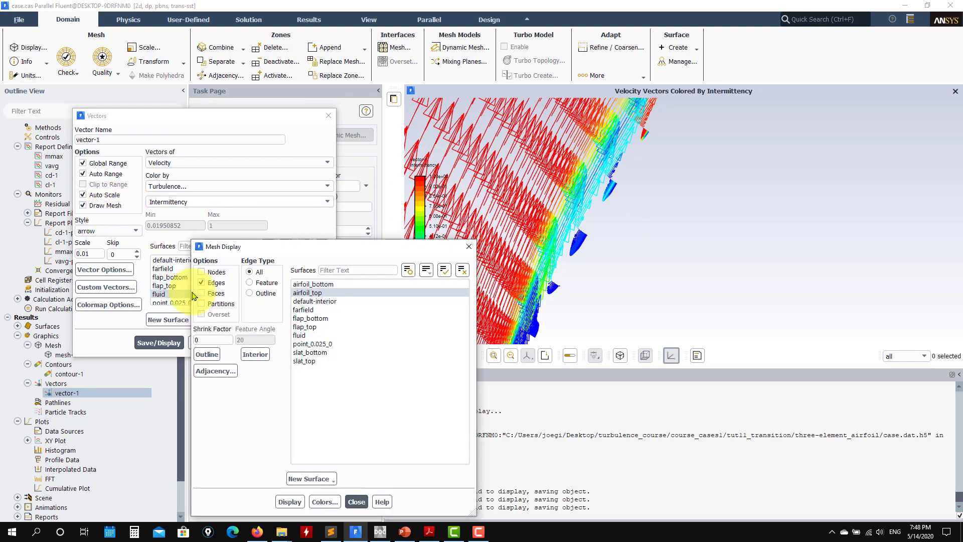
left_click(444, 271)
left_click(289, 502)
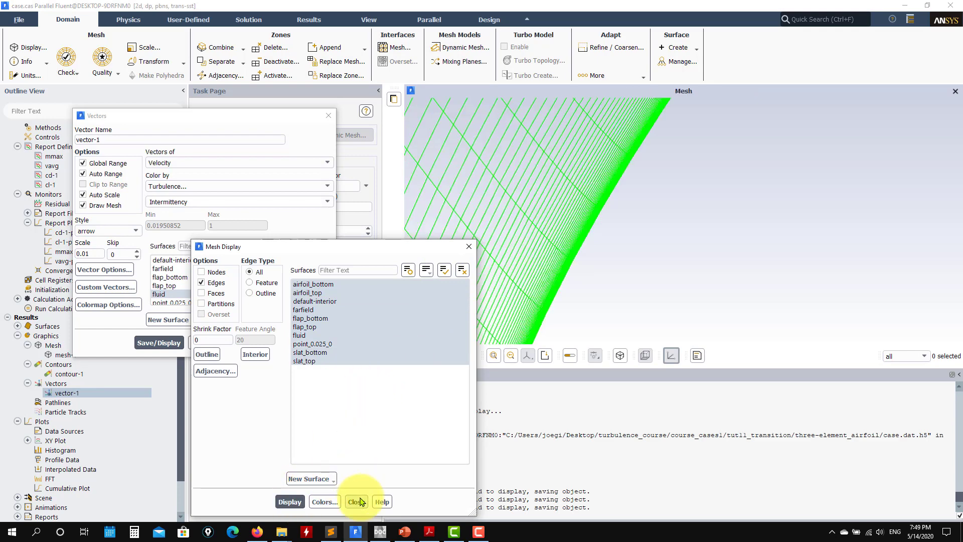
left_click(360, 502)
left_click(146, 342)
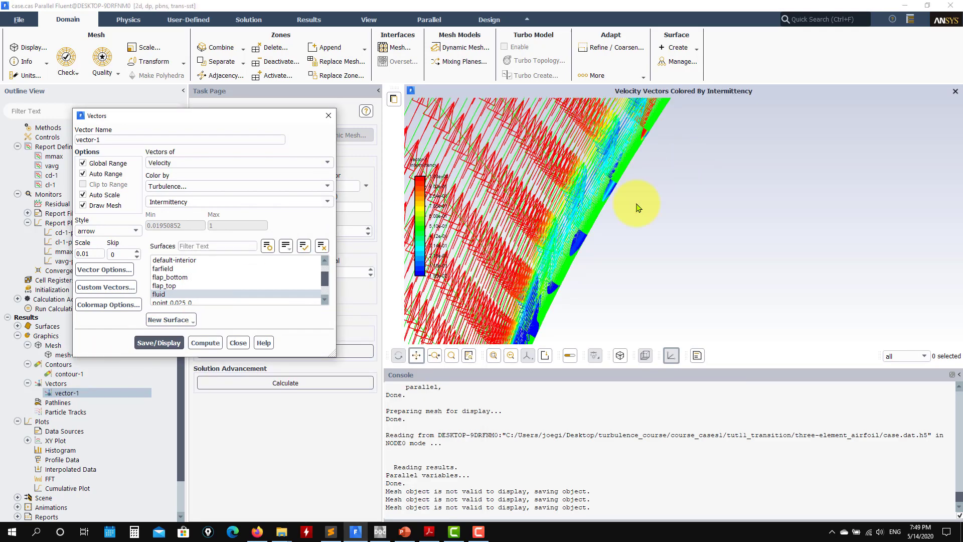
Step: Examine the slat's recirculating near-wall vectors against the boundary-layer mesh cells
scroll(590, 219, "up", 3)
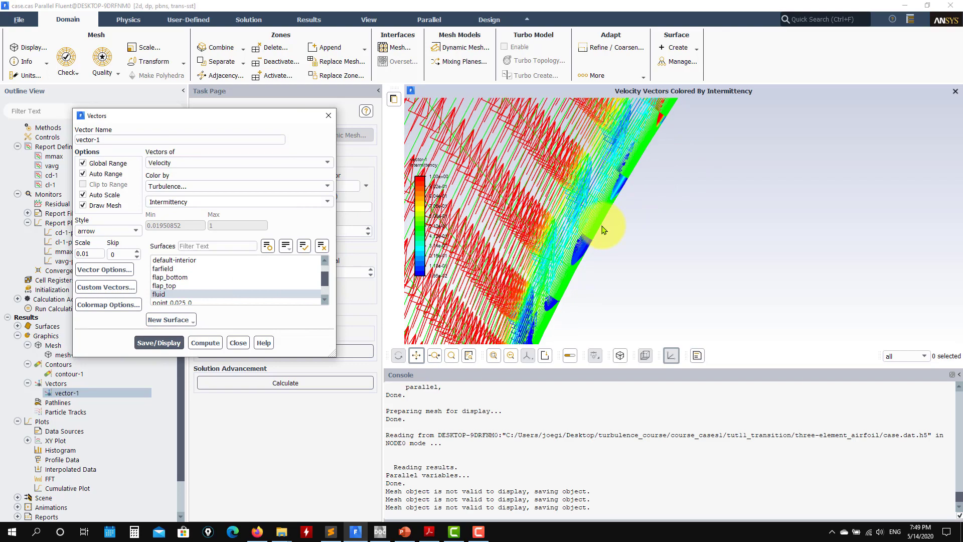
scroll(604, 229, "up", 4)
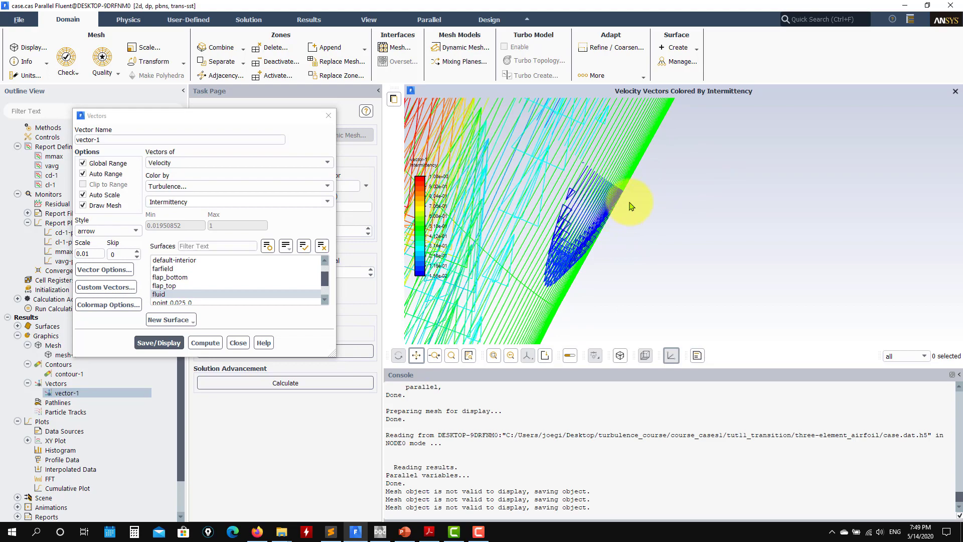
scroll(636, 203, "down", 3)
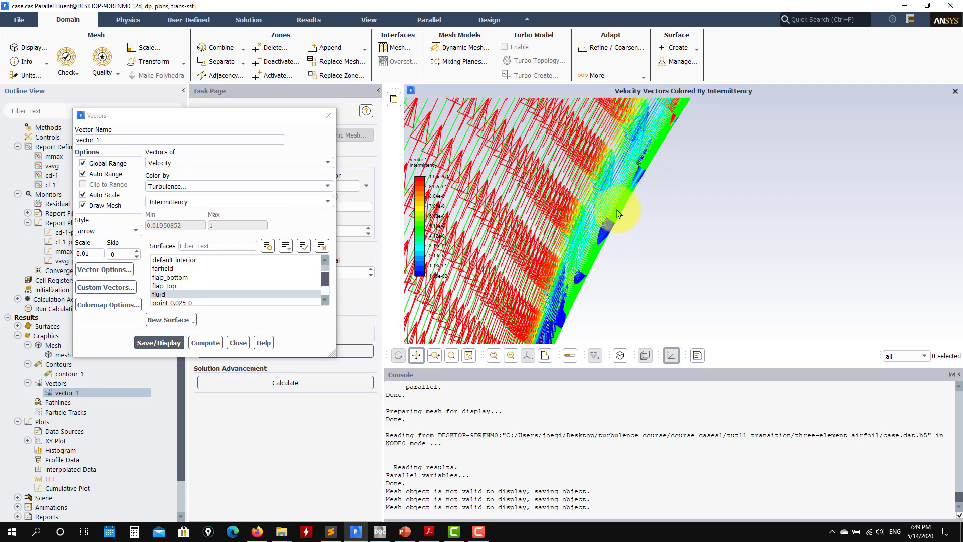
scroll(617, 216, "up", 3)
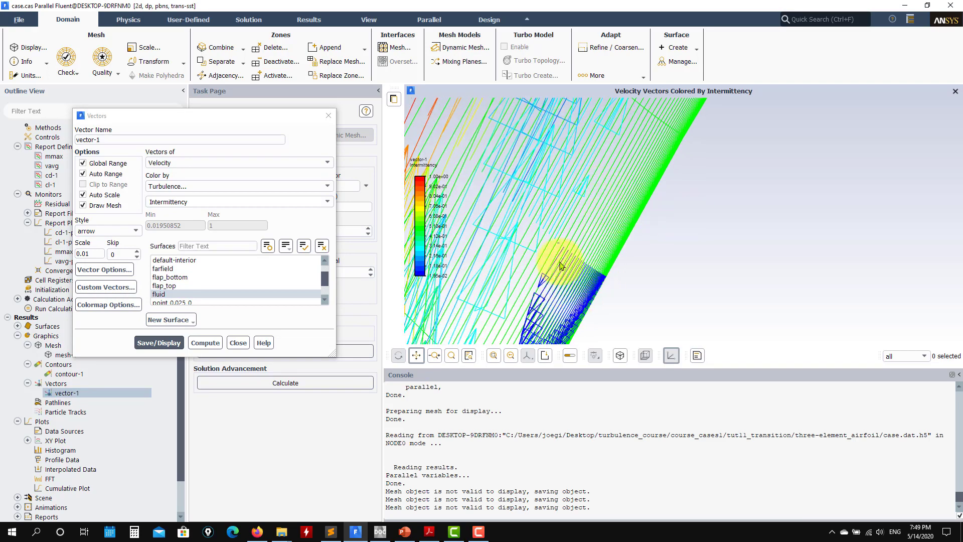
scroll(633, 186, "down", 5)
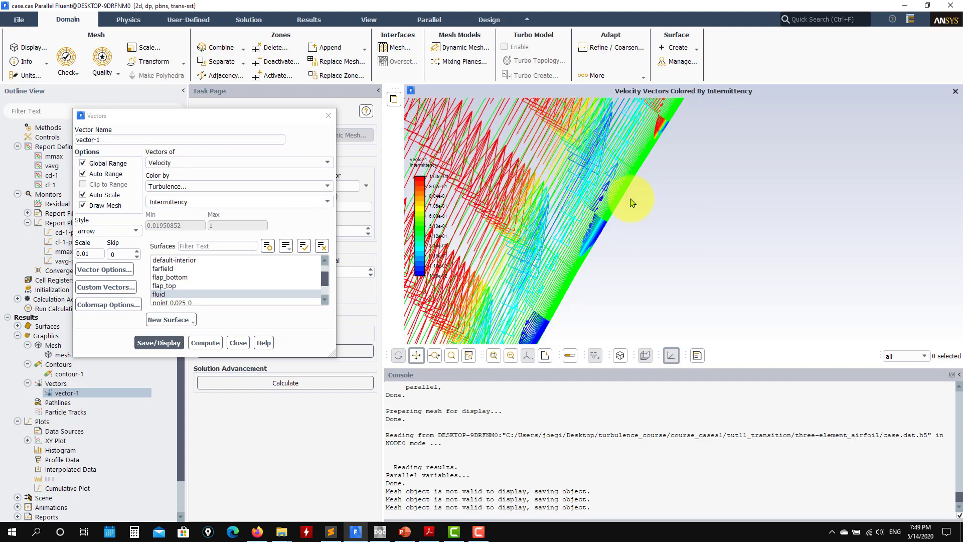
Step: Compare the near-wall vectors upstream and downstream of the transition region along the slat's outer surface
left_click_drag(632, 202, 467, 281)
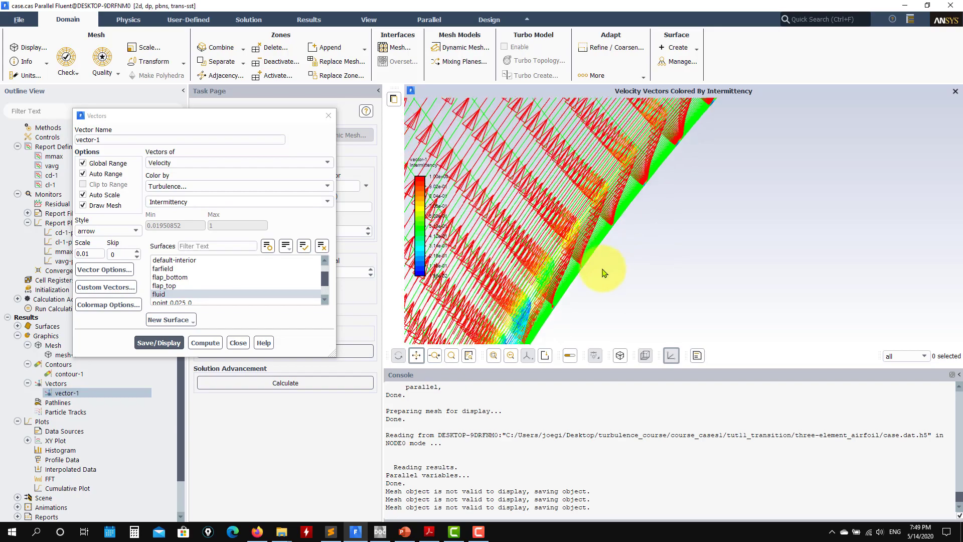
left_click_drag(647, 304, 737, 105)
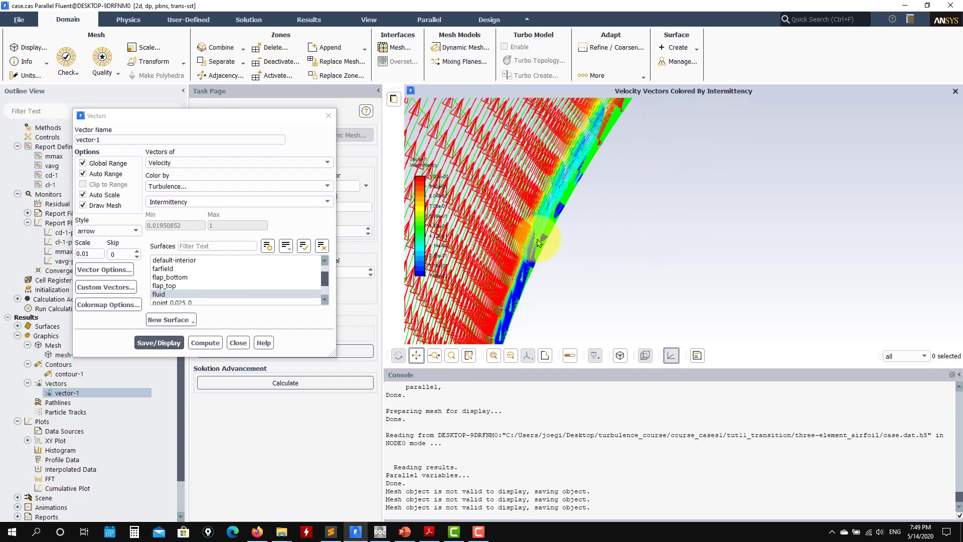
scroll(490, 225, "up", 3)
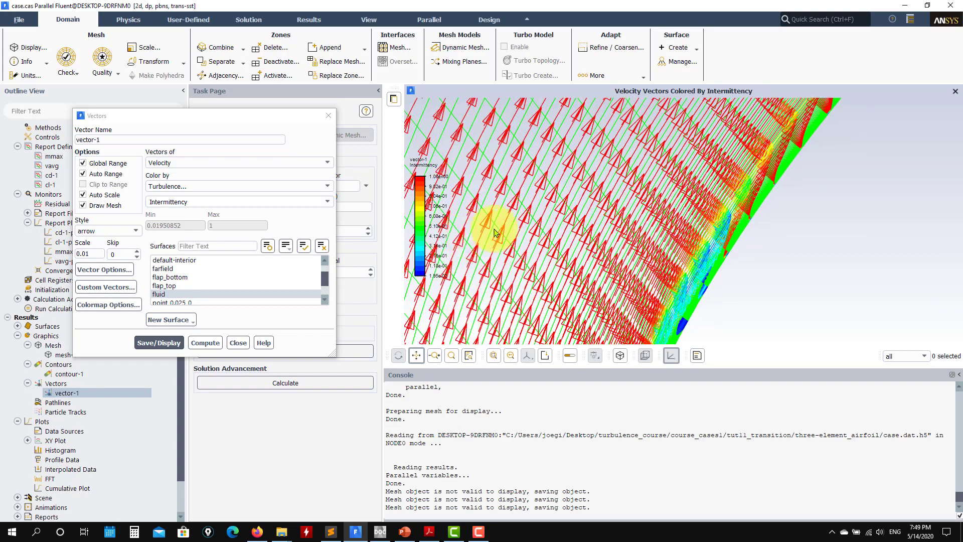
scroll(579, 229, "up", 4)
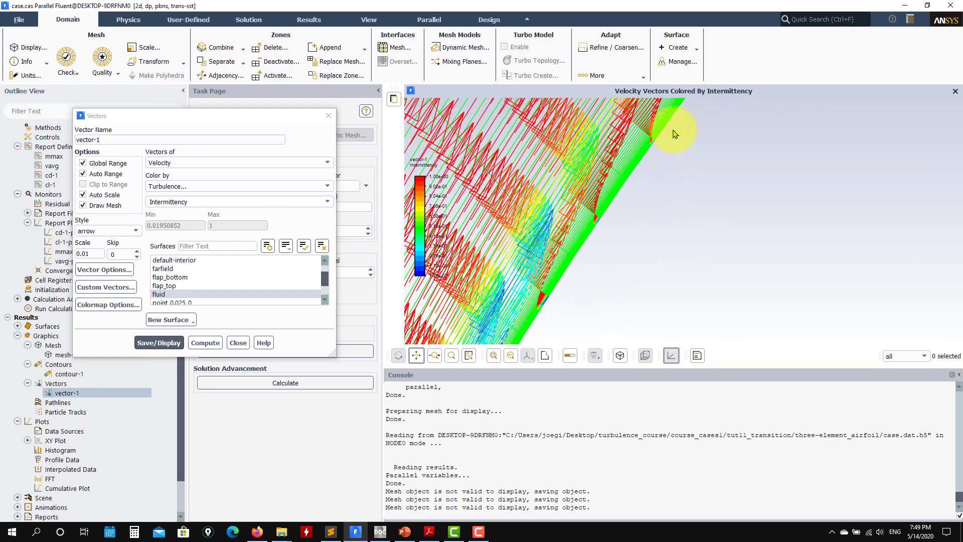
scroll(584, 227, "up", 2)
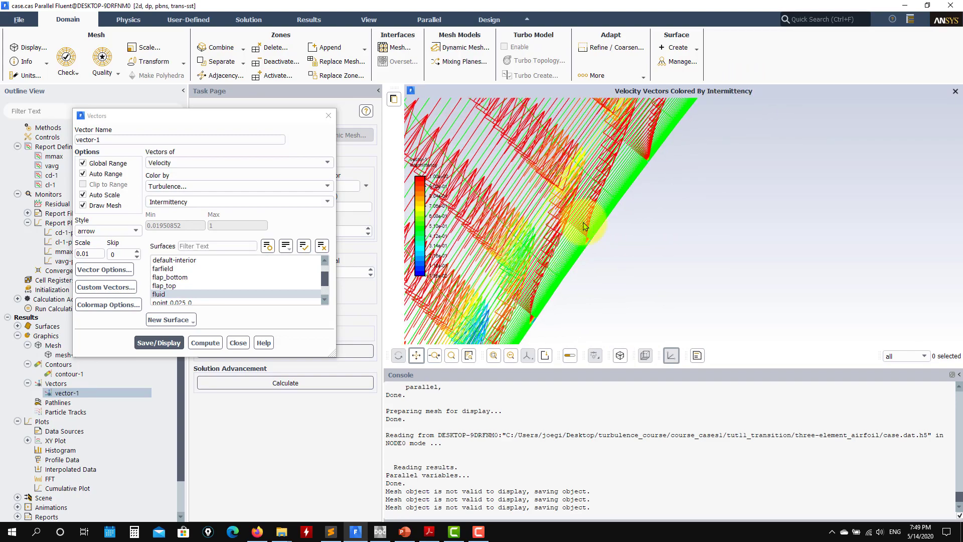
scroll(536, 239, "up", 2)
scroll(697, 173, "down", 5)
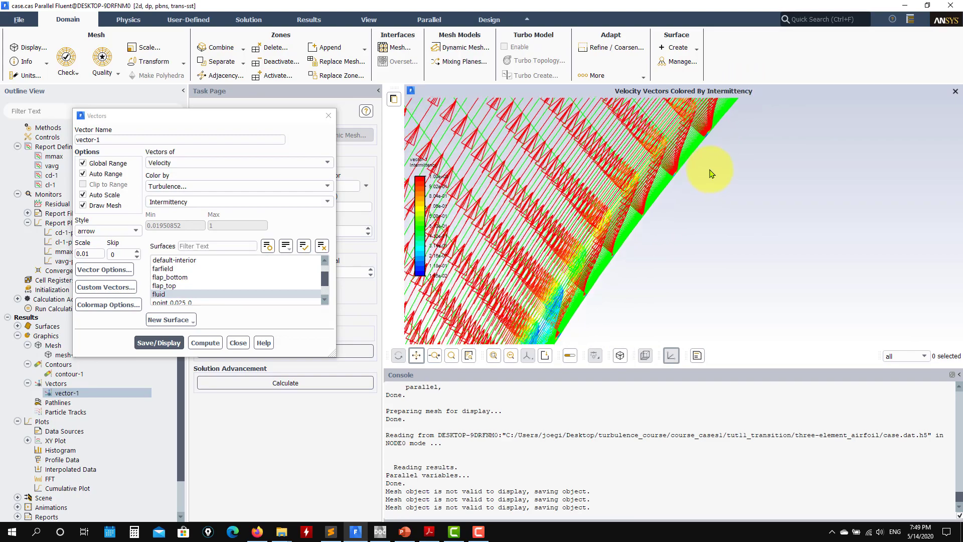
scroll(773, 201, "down", 3)
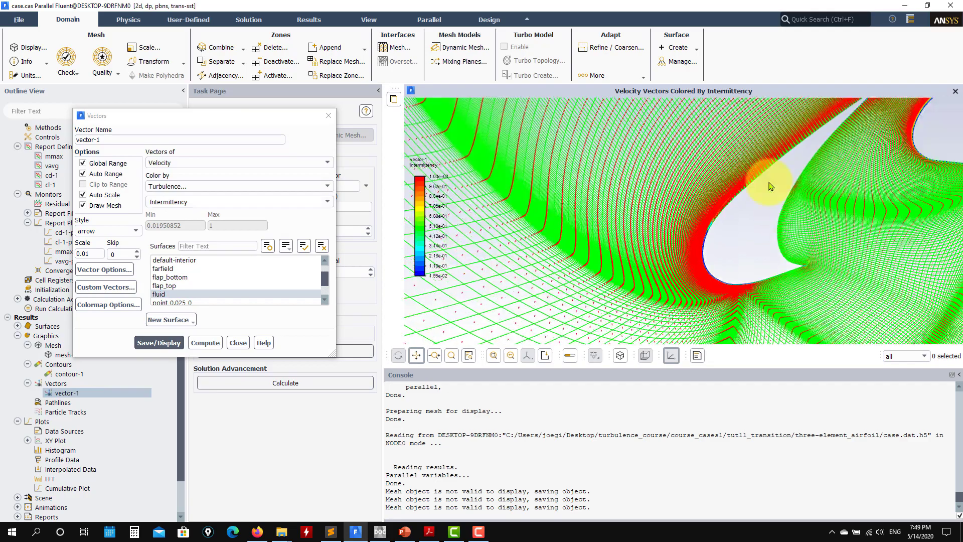
Step: Inspect the near-wall vectors and mesh along the main element's upper leading edge for the transition region
scroll(841, 181, "up", 6)
scroll(799, 157, "up", 5)
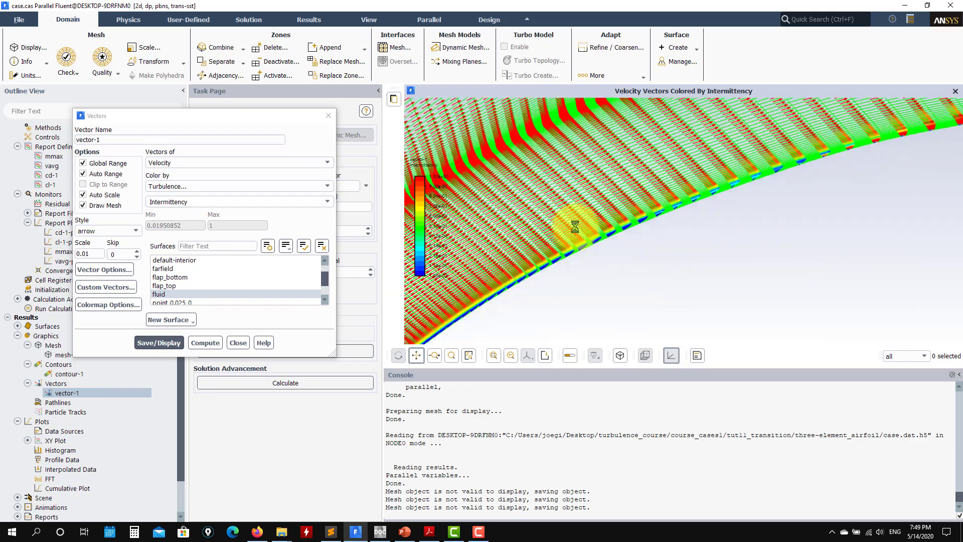
scroll(650, 186, "up", 3)
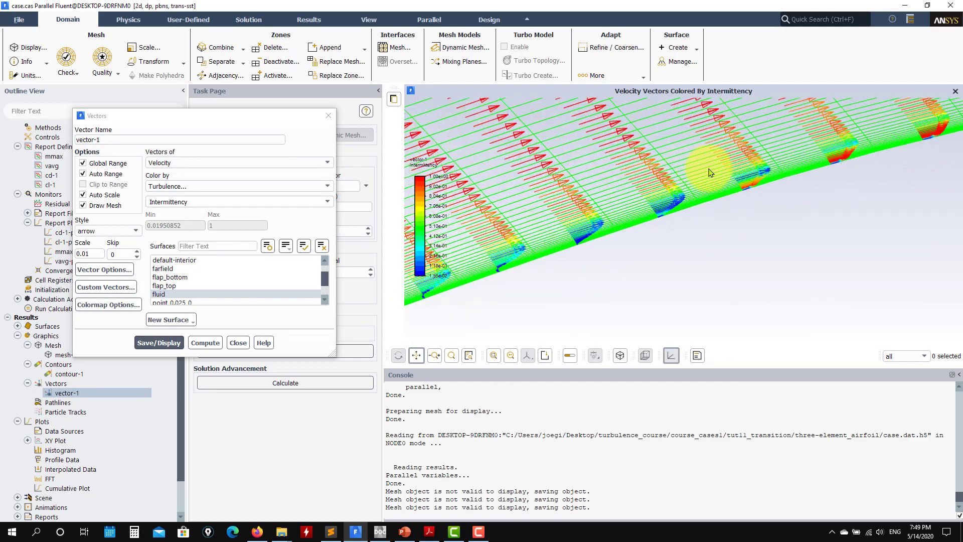
scroll(720, 193, "up", 3)
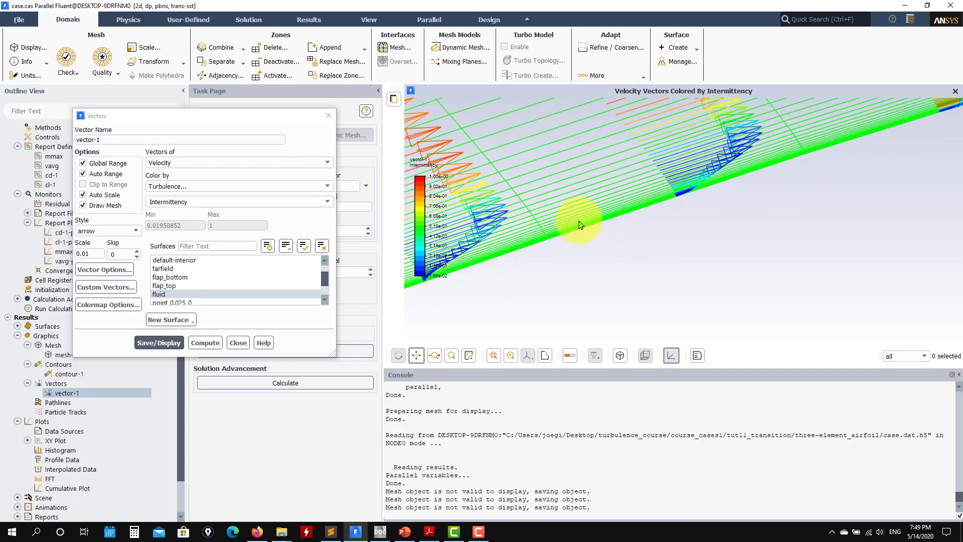
left_click_drag(640, 203, 764, 201)
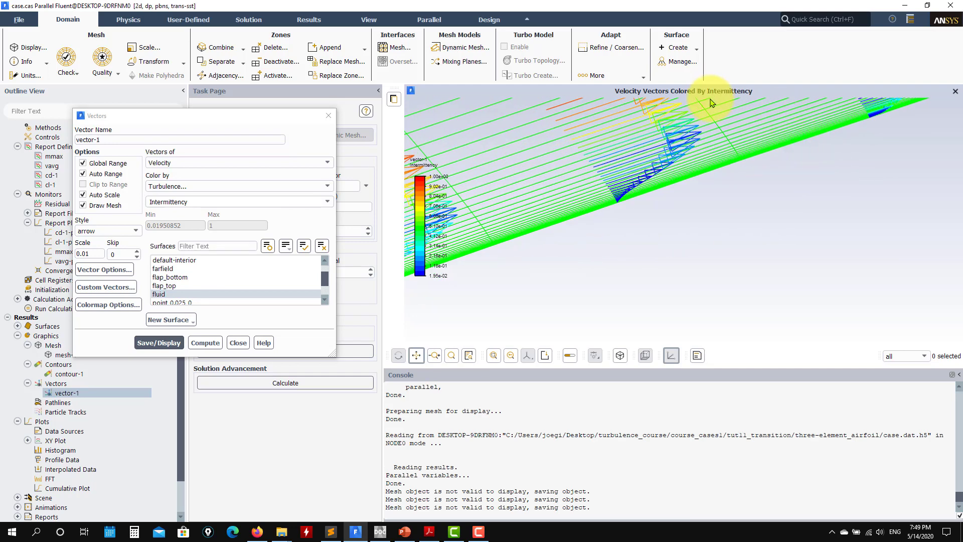
left_click_drag(664, 226, 602, 203)
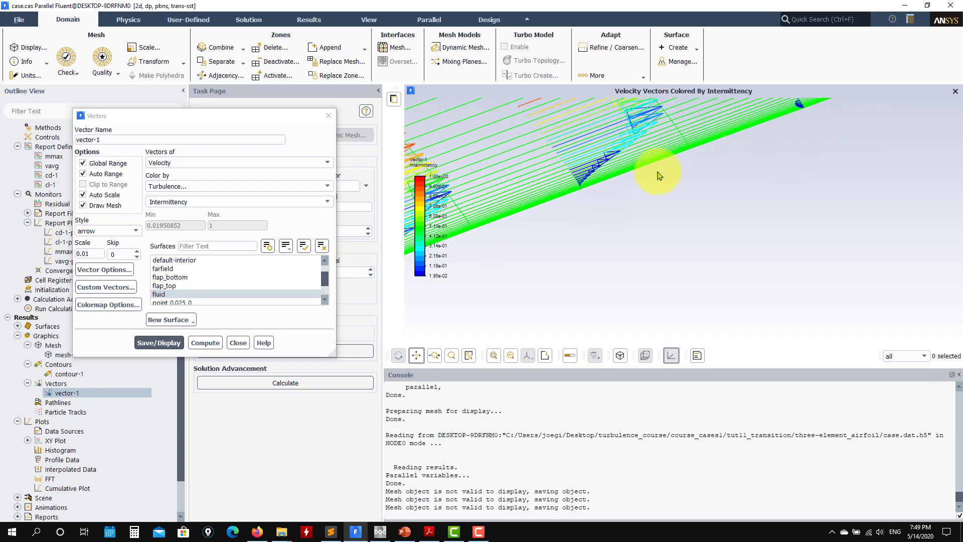
Step: Turn off the mesh overlay in vector-1 and redisplay the intermittency-colored vectors around the main element's leading edge
left_click_drag(657, 172, 604, 248)
scroll(778, 213, "down", 4)
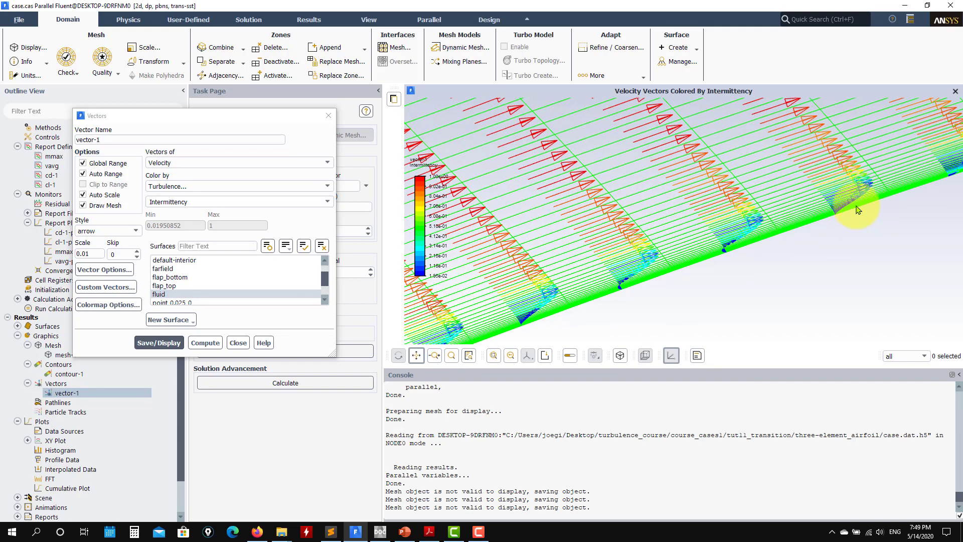
scroll(855, 209, "down", 6)
left_click_drag(862, 197, 630, 213)
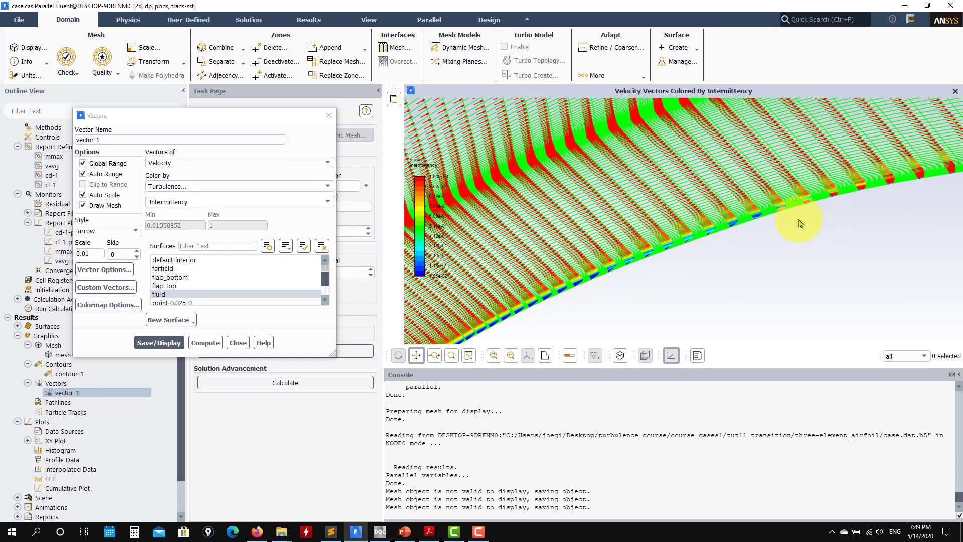
scroll(730, 214, "down", 5)
left_click(102, 210)
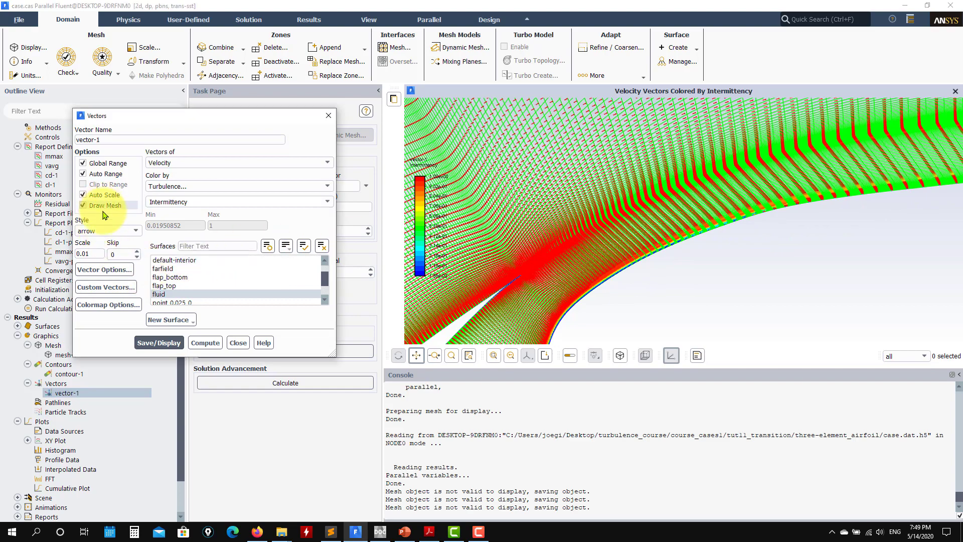
left_click(168, 343)
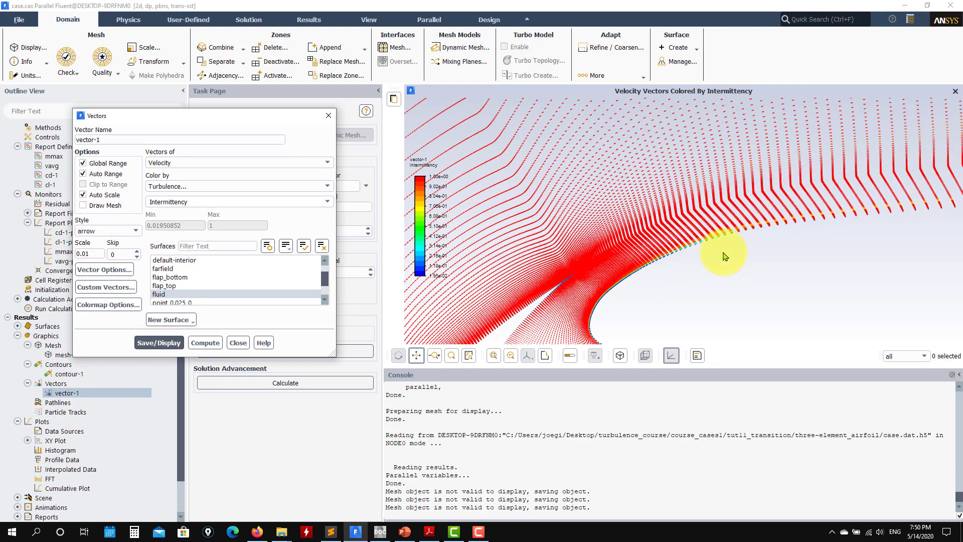
Step: Examine the mesh-free vectors along the main element's upper leading edge and around the slat for changes in near-wall intermittency
scroll(724, 256, "up", 3)
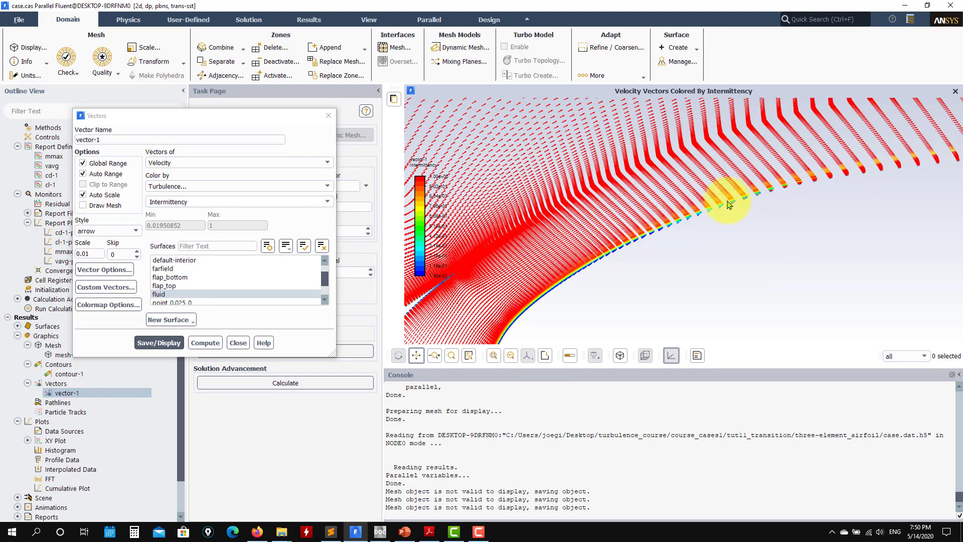
left_click_drag(458, 296, 689, 192)
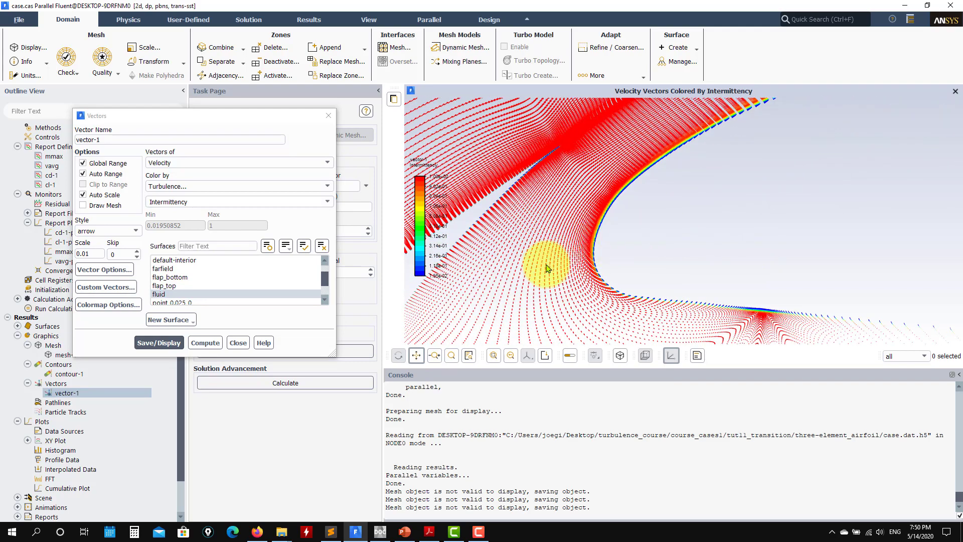
scroll(550, 264, "down", 4)
left_click_drag(486, 272, 623, 217)
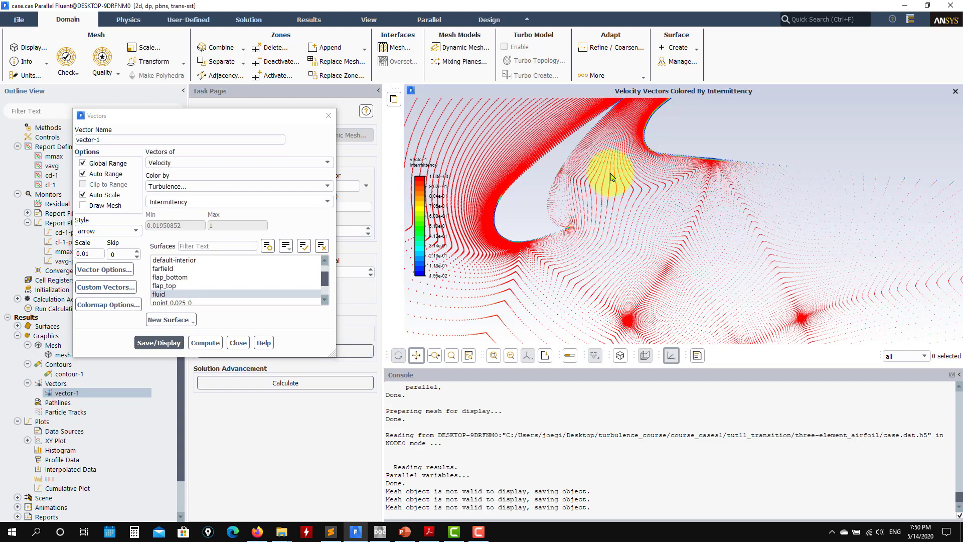
left_click_drag(612, 172, 512, 301)
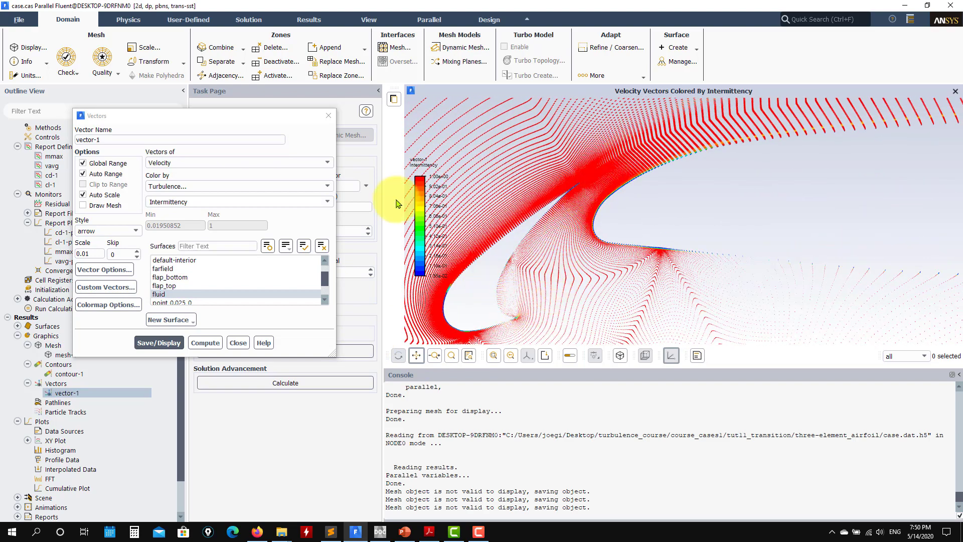
left_click_drag(645, 155, 544, 209)
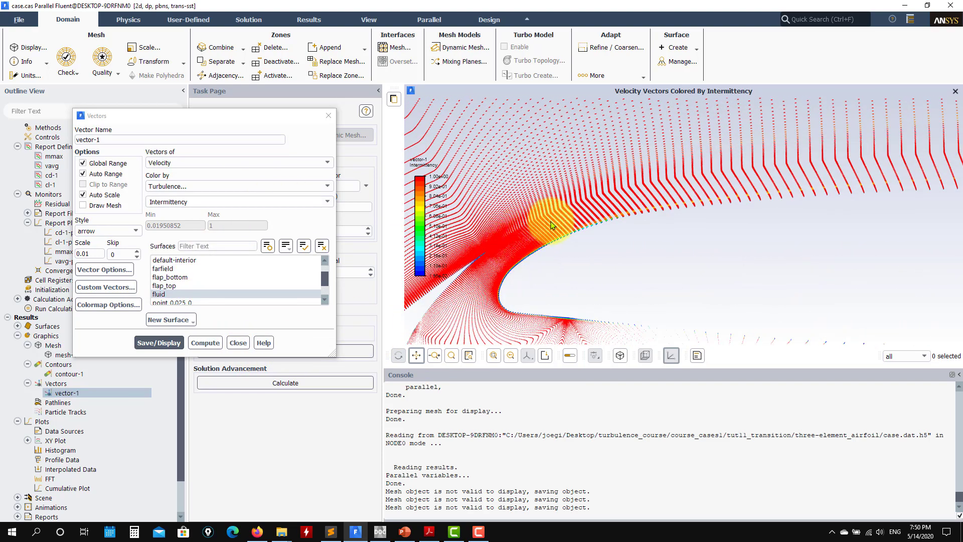
scroll(656, 224, "down", 3)
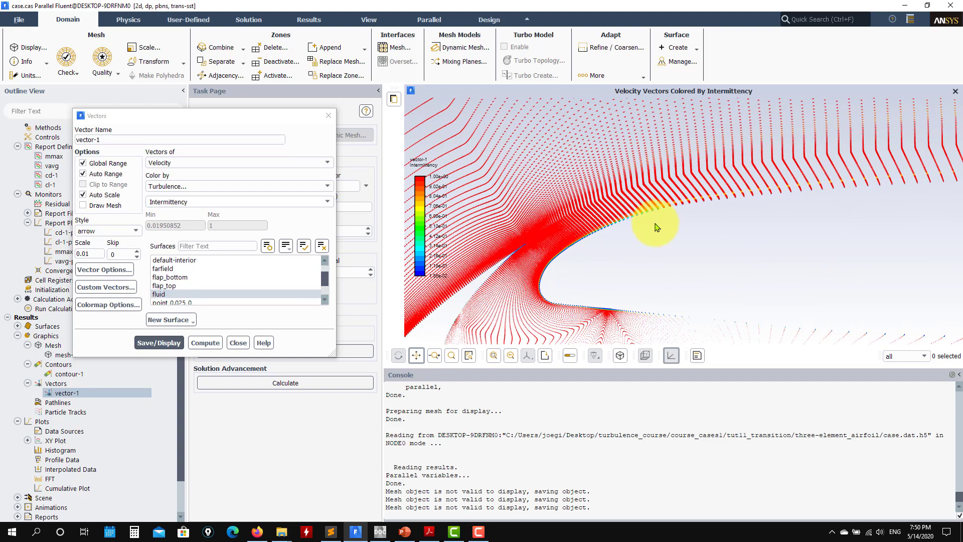
scroll(622, 221, "up", 5)
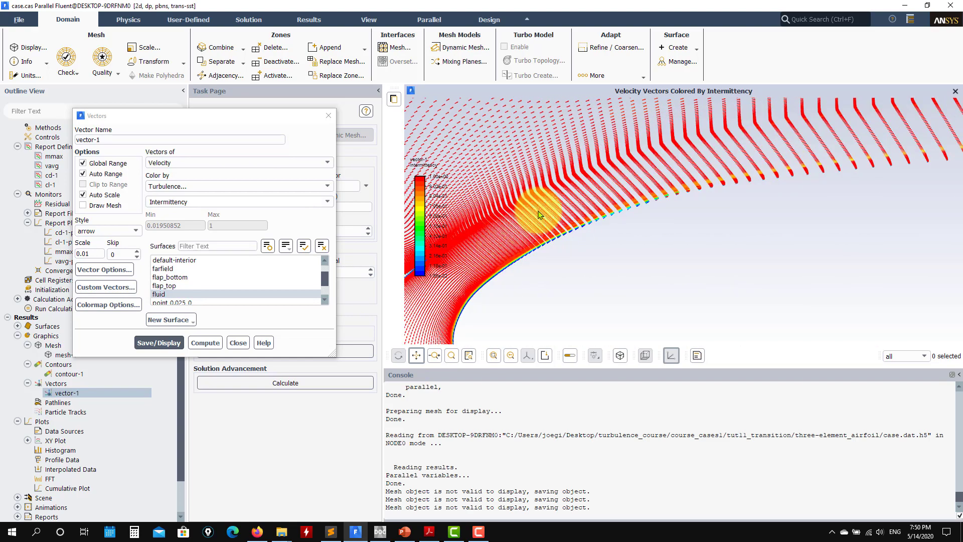
left_click_drag(782, 190, 833, 177)
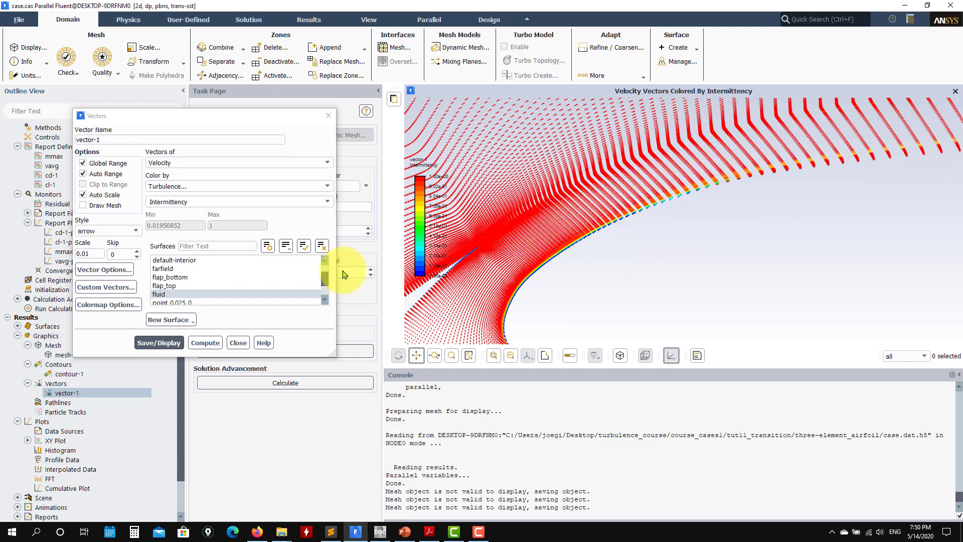
Step: Close the vector settings and display contour-1 as intermittency contours on the fluid surface
left_click(238, 342)
double_click(69, 373)
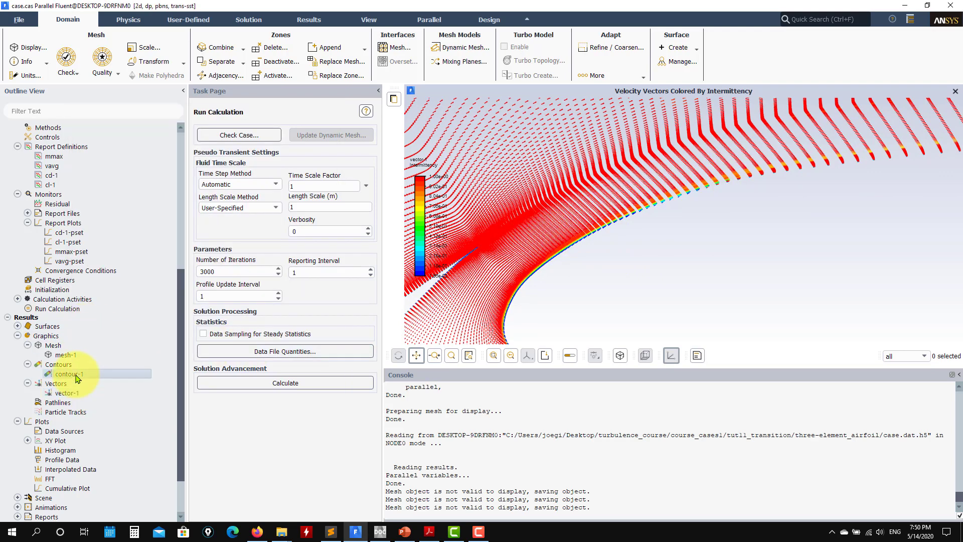
left_click(129, 396)
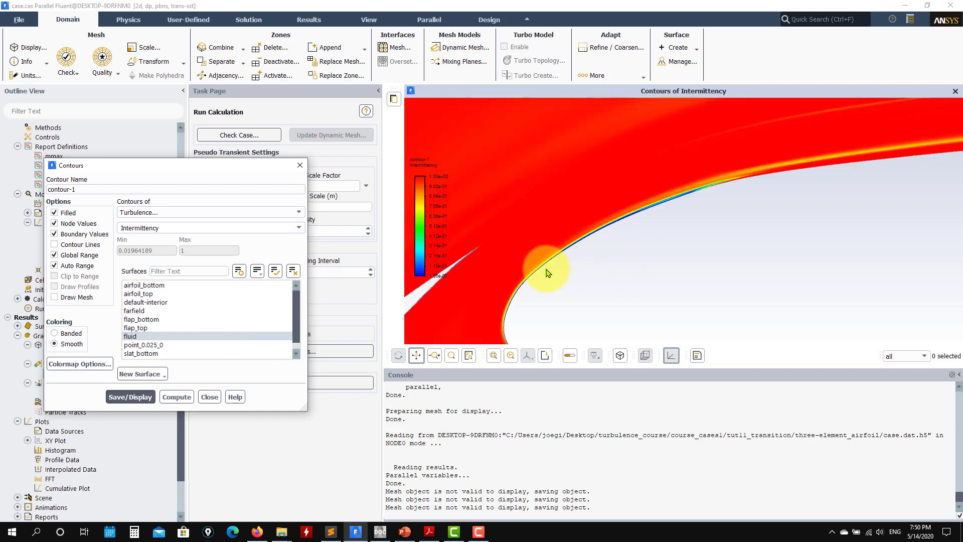
Step: Switch contour-1 to velocity magnitude, display it and inspect the flow over the main element and flap
left_click(260, 212)
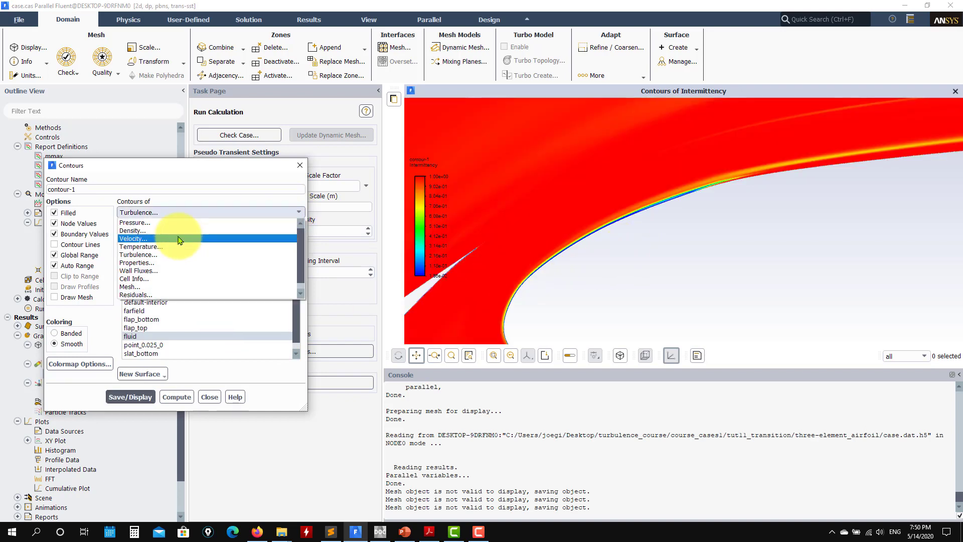
left_click(135, 238)
left_click(130, 397)
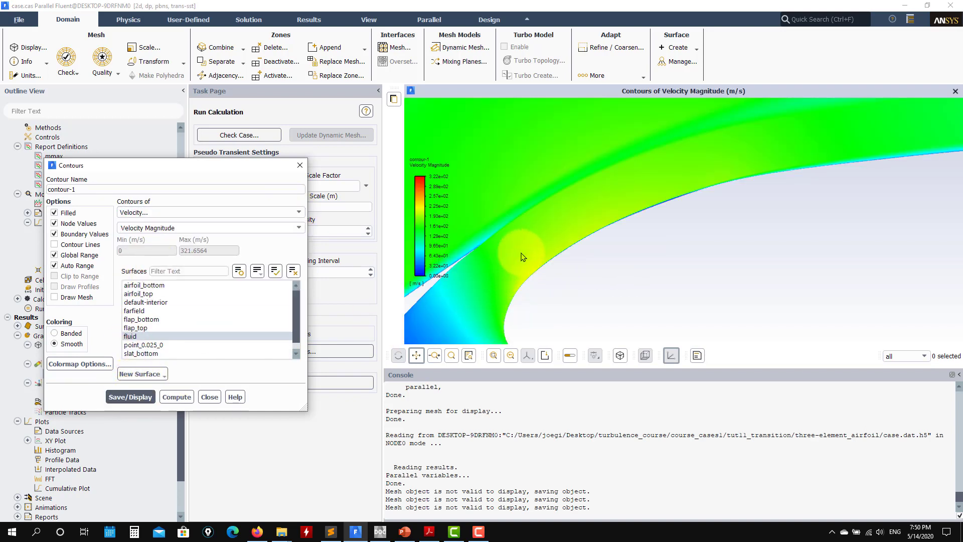
scroll(637, 181, "down", 2)
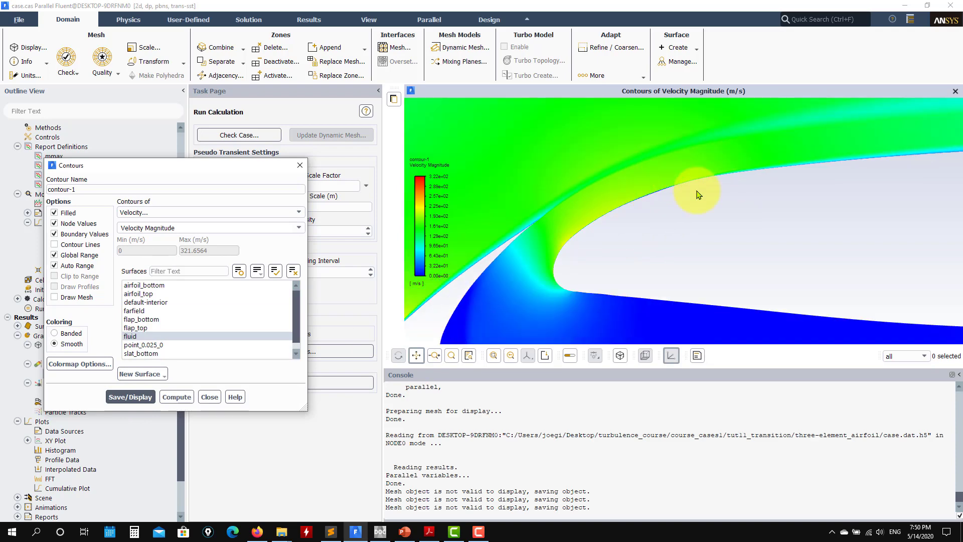
scroll(813, 178, "down", 4)
scroll(842, 183, "up", 4)
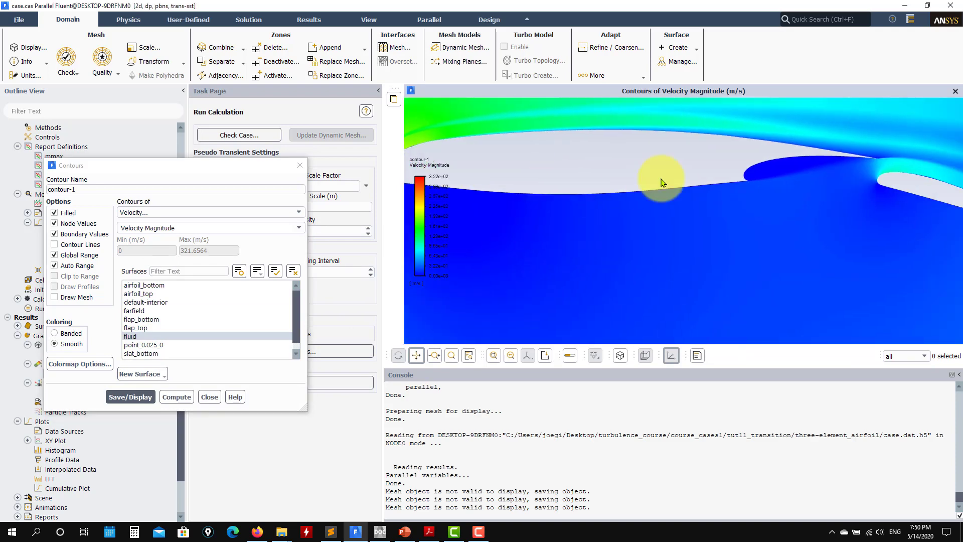
scroll(673, 205, "up", 5)
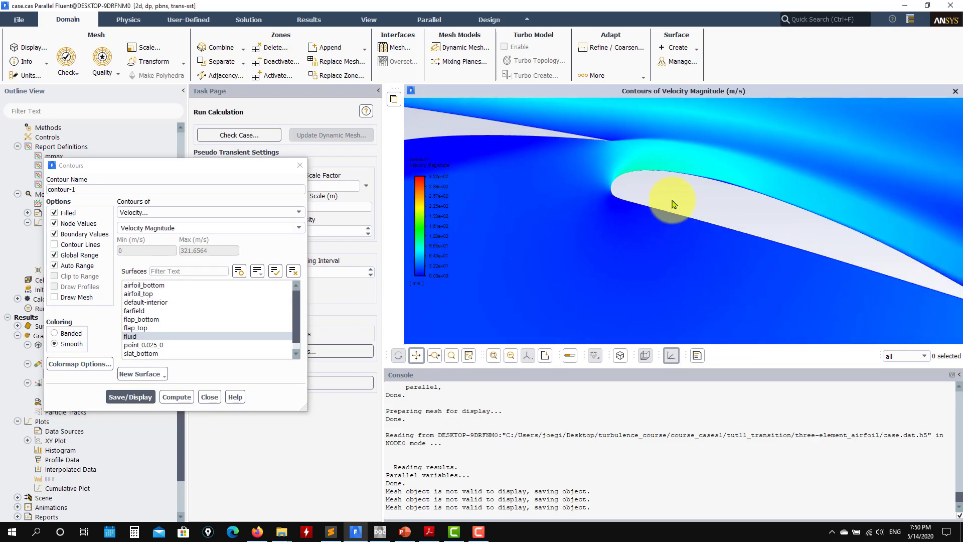
left_click(208, 396)
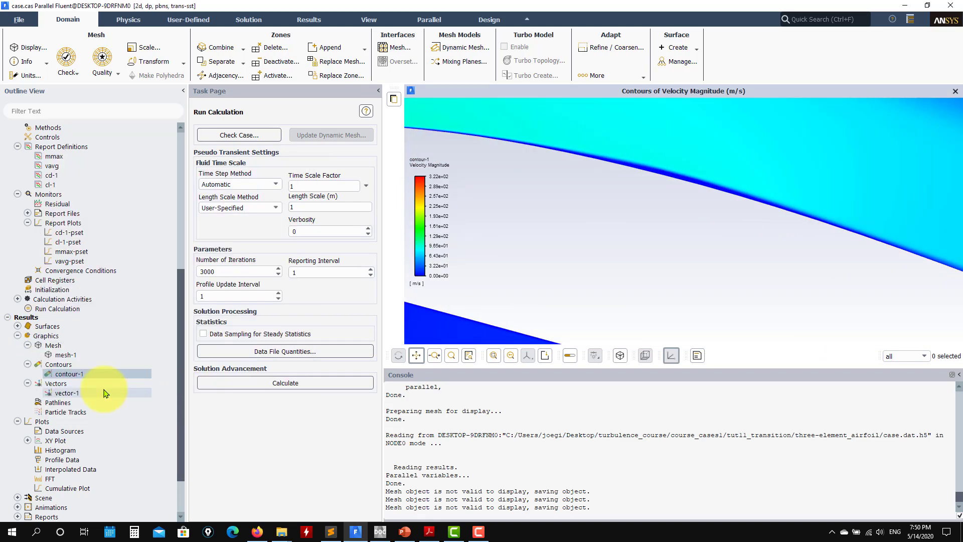
Step: Redisplay vector-1 and inspect the near-wall velocity vectors along the flap's upper surface for flow reversal
double_click(70, 393)
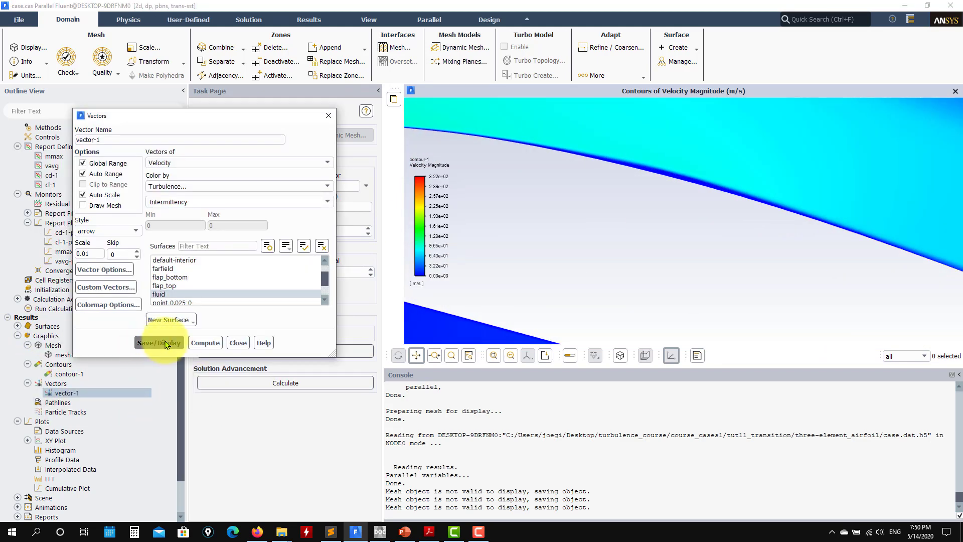
left_click(159, 342)
left_click_drag(652, 216, 756, 260)
scroll(634, 230, "down", 3)
left_click_drag(634, 230, 750, 212)
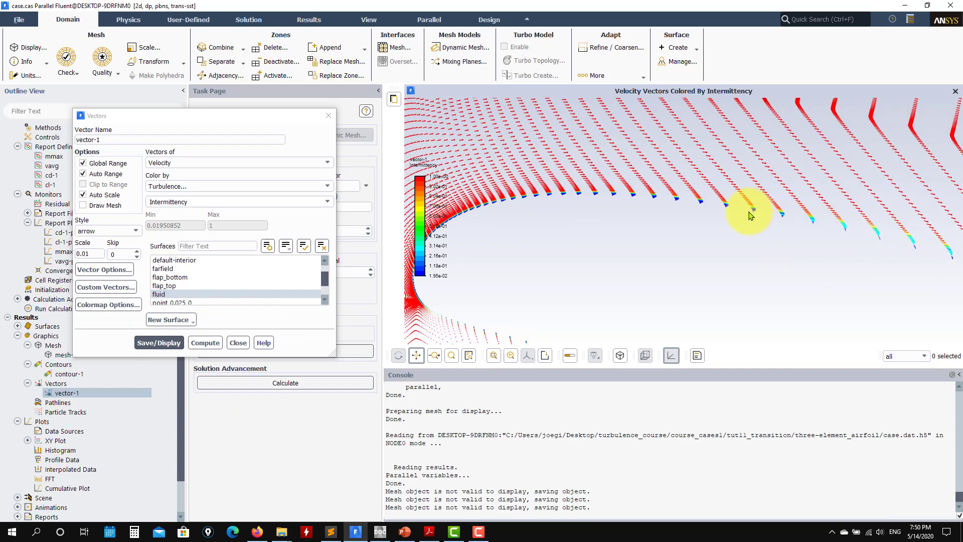
scroll(685, 214, "up", 5)
left_click_drag(837, 224, 596, 260)
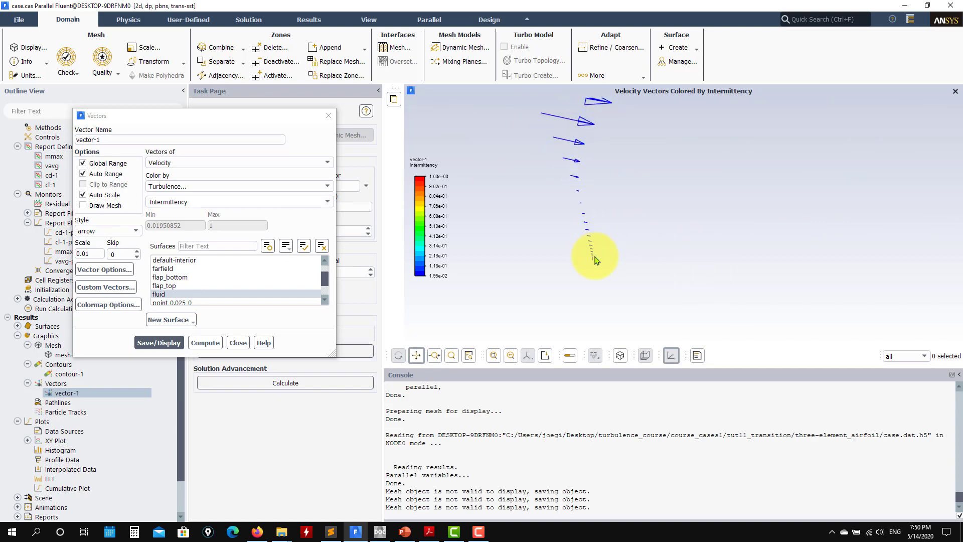
left_click_drag(593, 227, 443, 316)
left_click(238, 342)
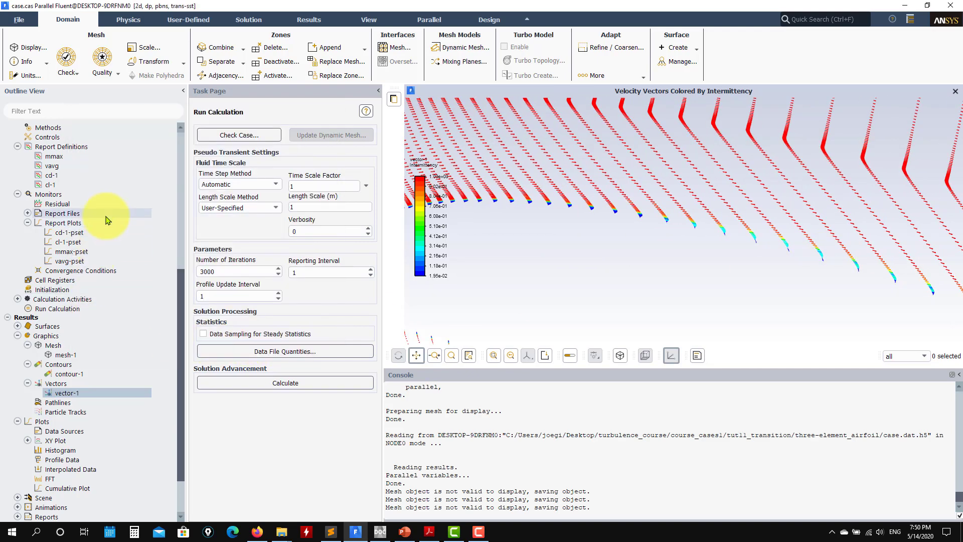
Step: Review the General solver settings and open the viscous model settings
scroll(111, 216, "up", 9)
scroll(683, 240, "down", 10)
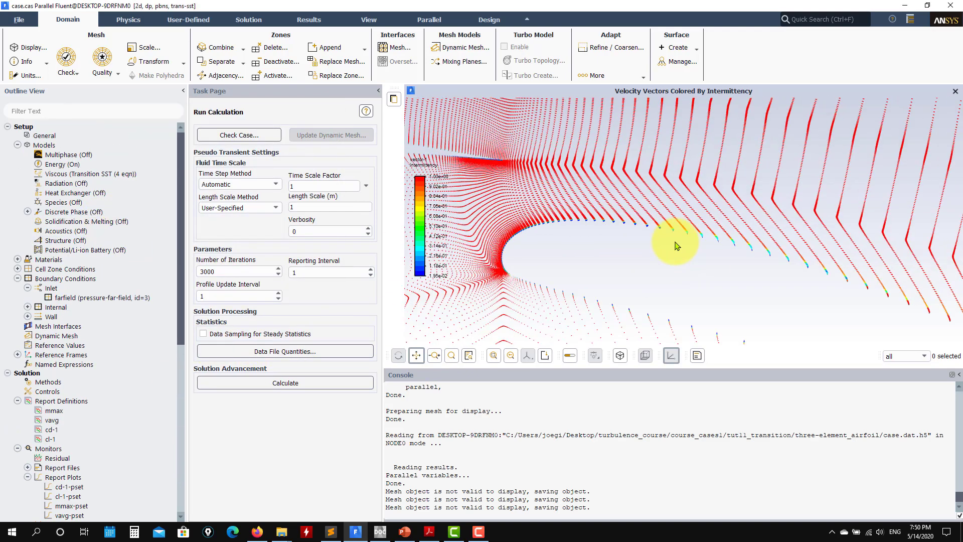
left_click(96, 136)
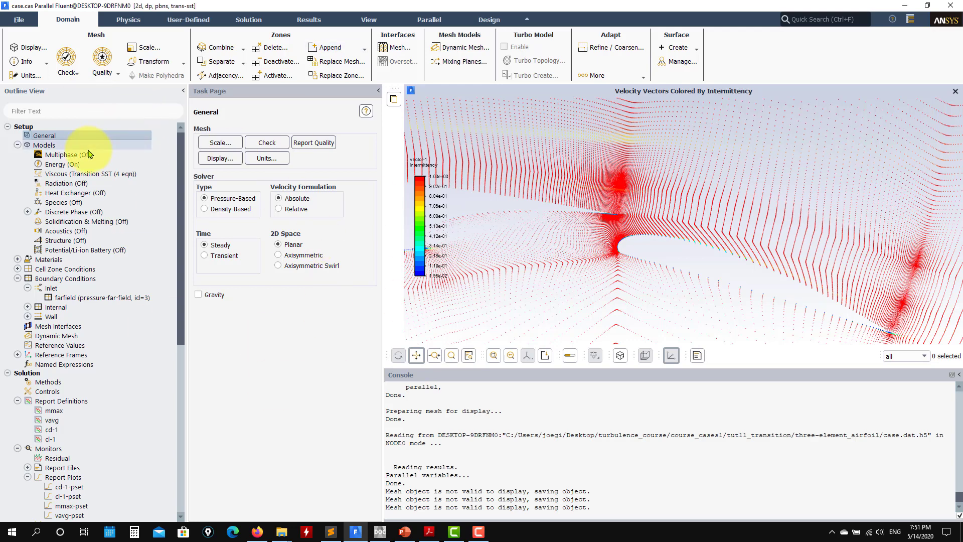
double_click(94, 175)
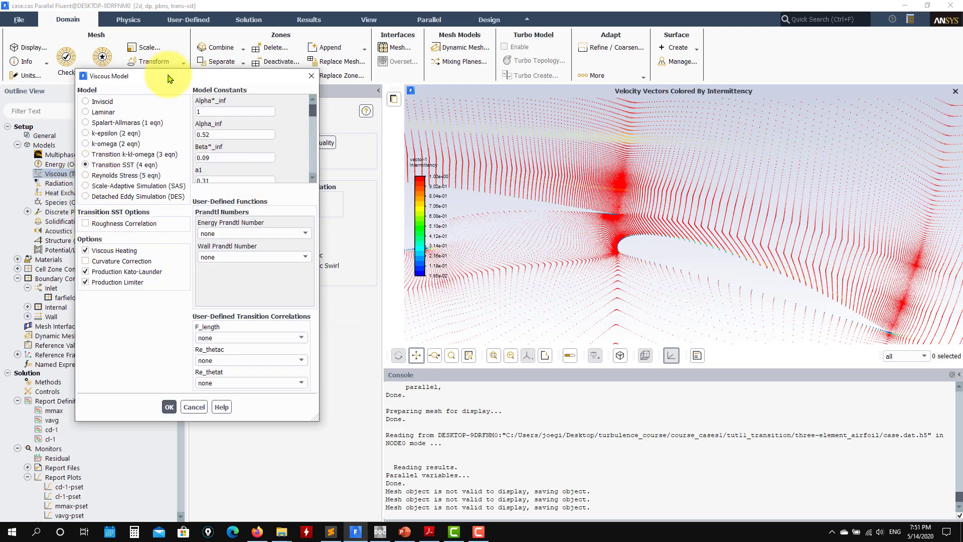
left_click_drag(169, 79, 352, 76)
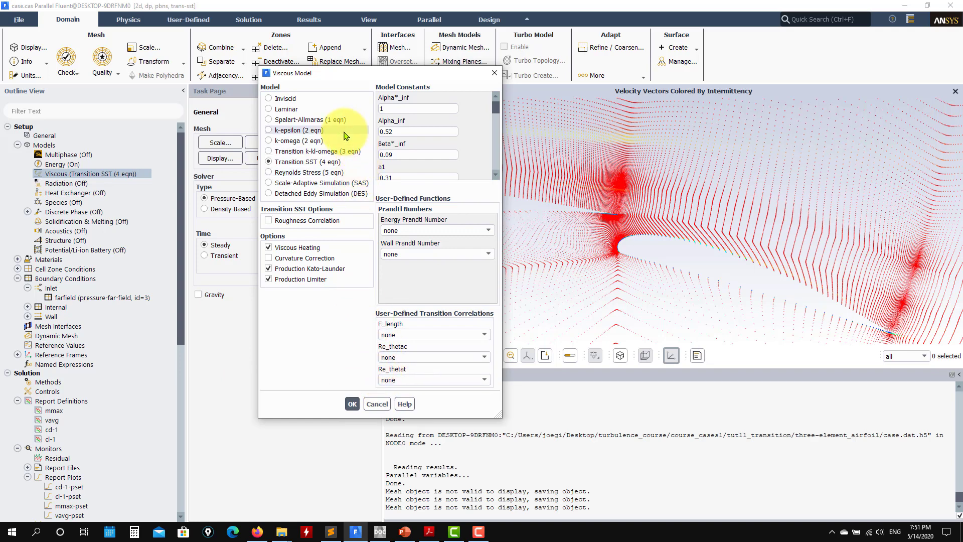
Step: Try the k-omega SST model with the Intermittency Transition Model option enabled
left_click(305, 144)
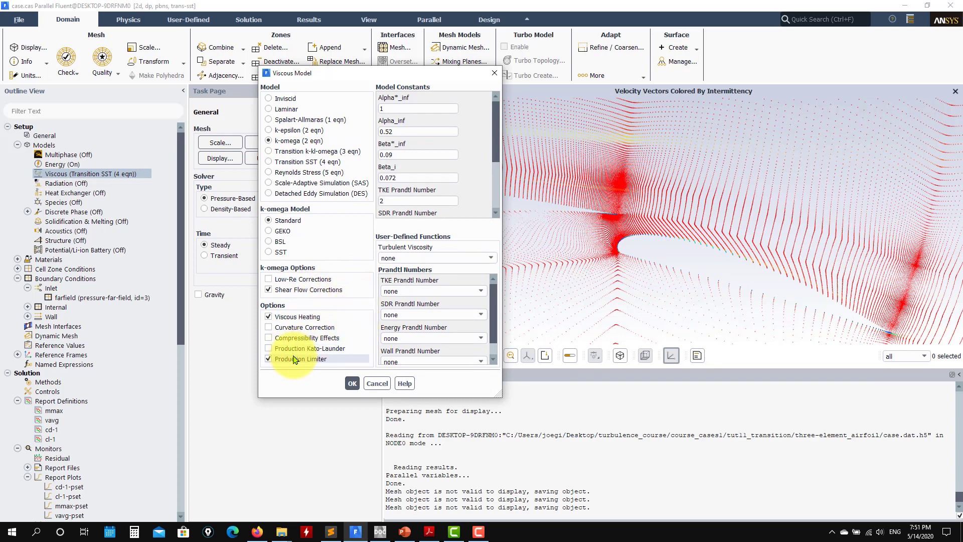
left_click(268, 252)
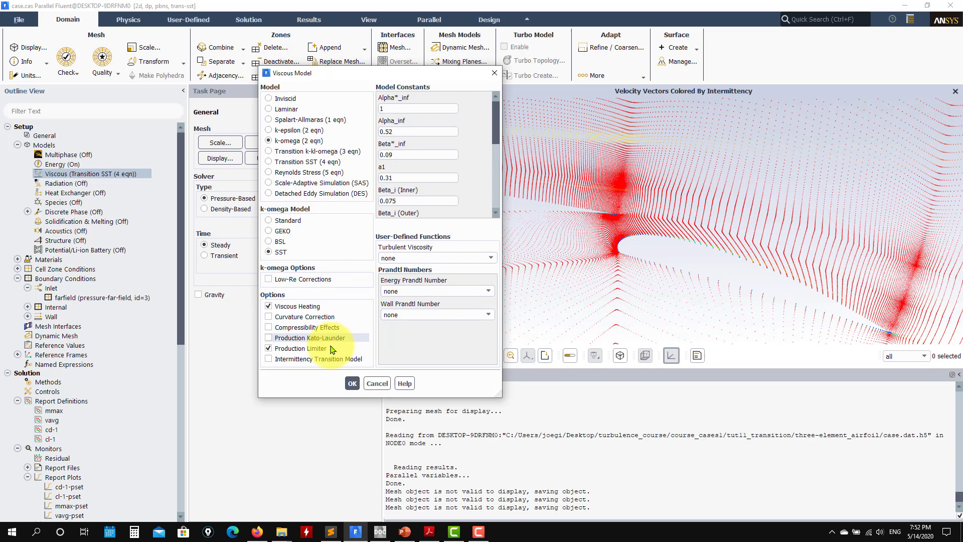
left_click(310, 360)
left_click(563, 277)
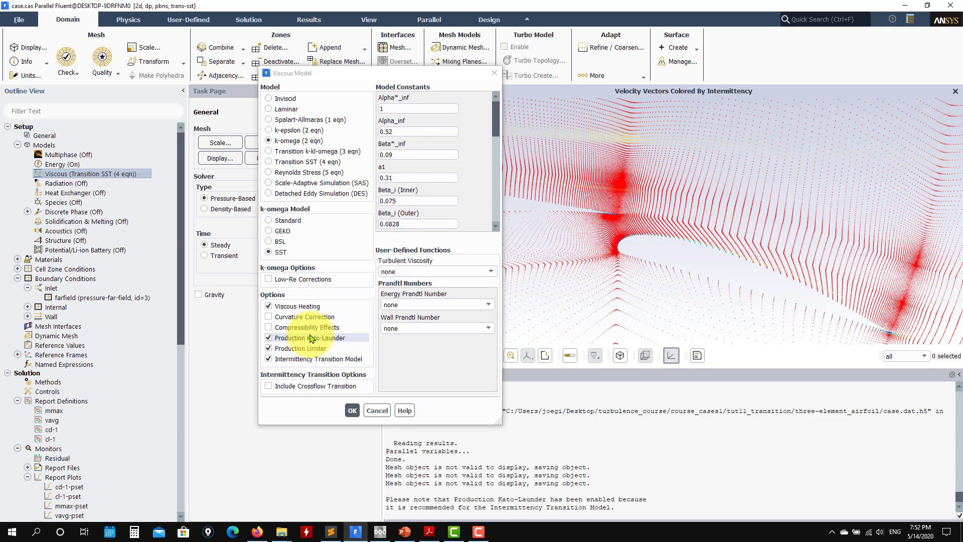
Step: Select Transition SST (4 eqn) as the viscous model, apply it and reopen the viscous model settings
left_click(315, 163)
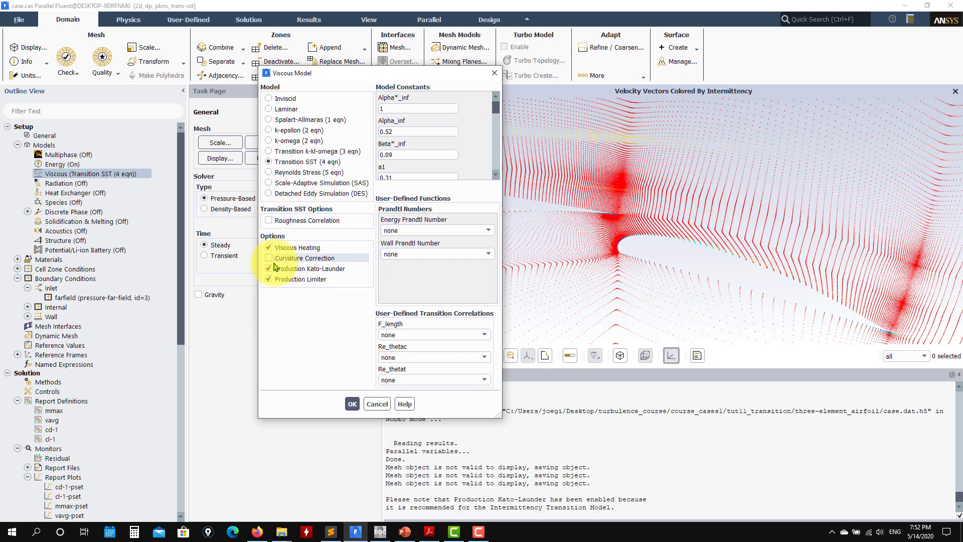
left_click(353, 403)
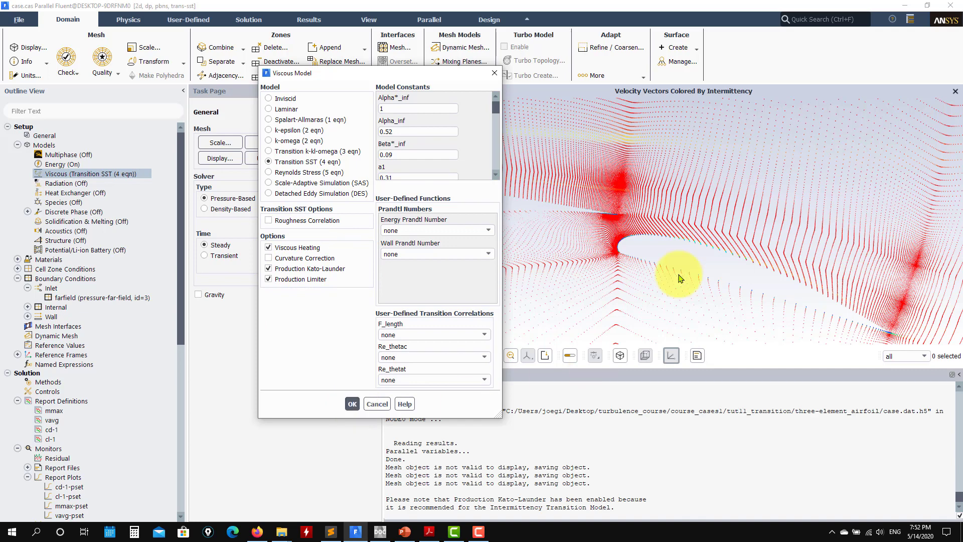
left_click_drag(550, 260, 595, 260)
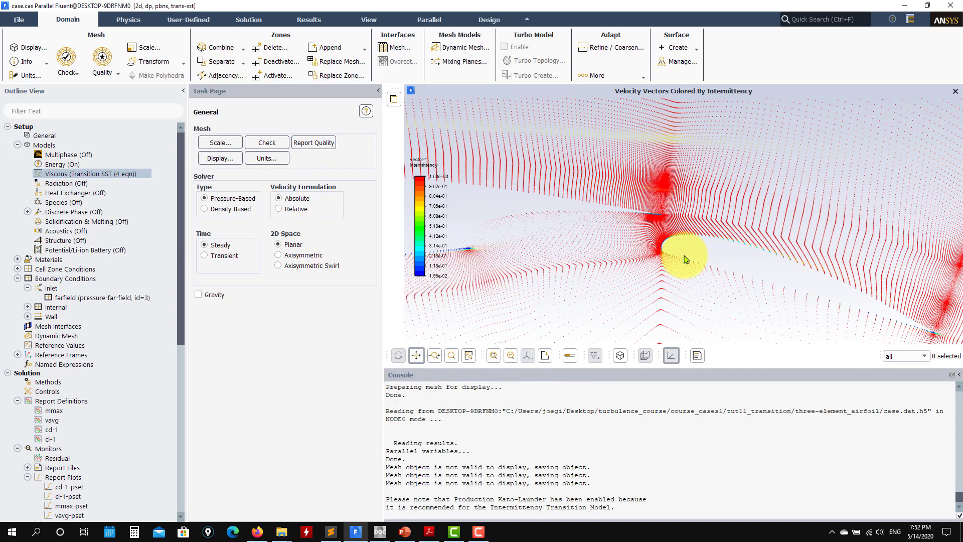
double_click(52, 174)
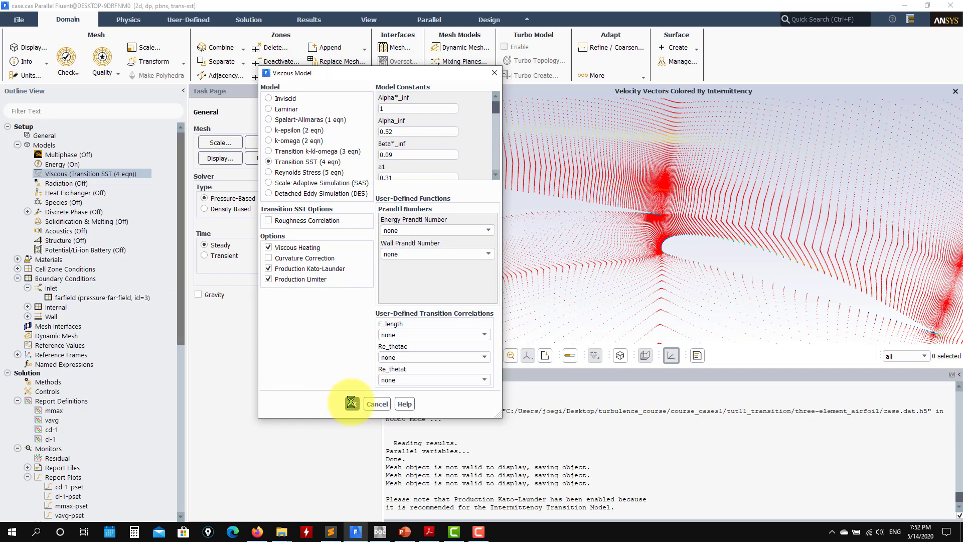
Step: Confirm the Transition SST viscous model settings and check the energy equation setting without changing it
left_click(352, 404)
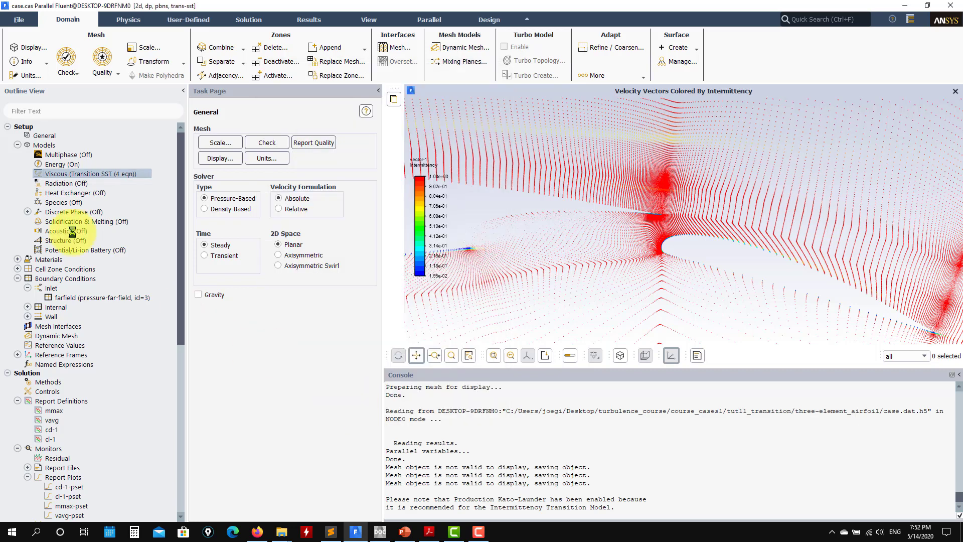
left_click(65, 166)
double_click(66, 168)
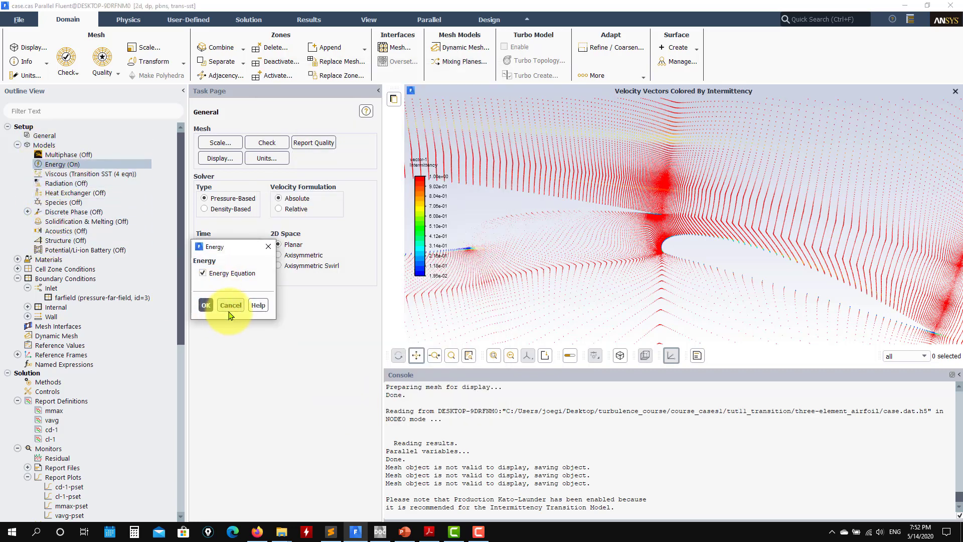
left_click(222, 305)
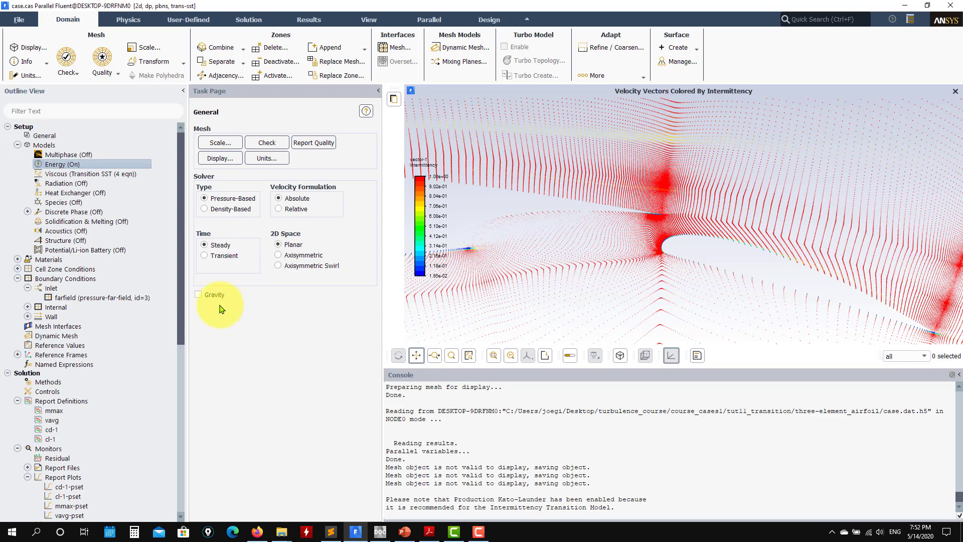
Step: Review the density, specific heat, conductivity and viscosity settings of the fluid material air
left_click(17, 259)
double_click(52, 268)
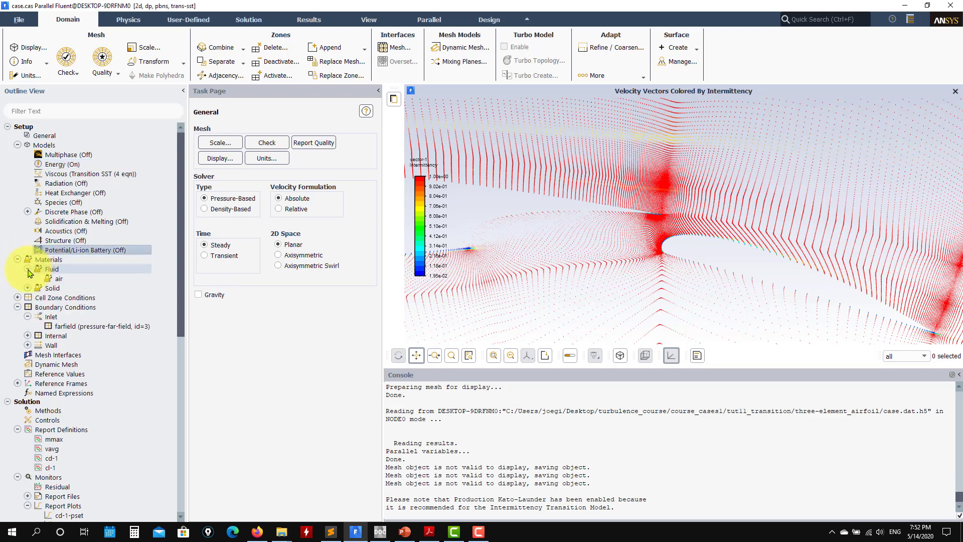
double_click(58, 279)
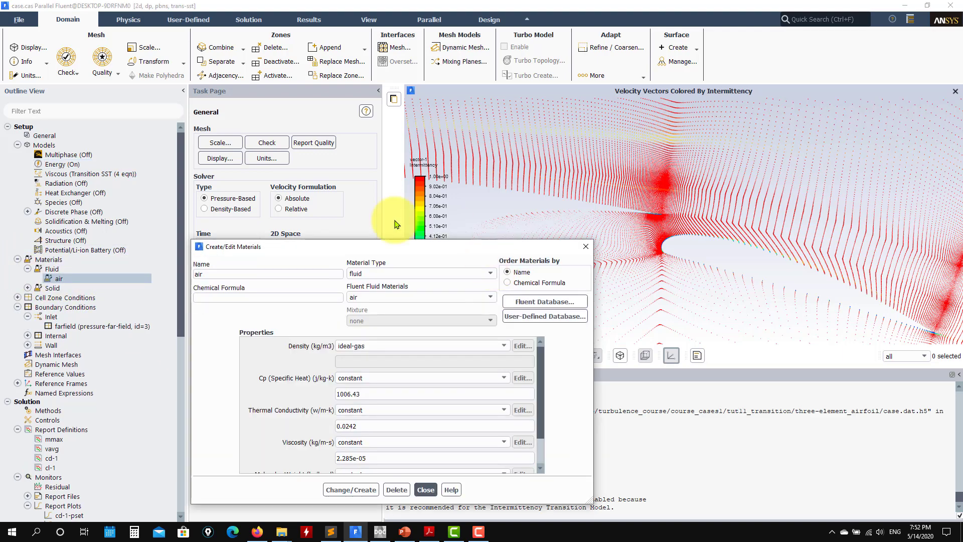
left_click_drag(417, 238, 401, 101)
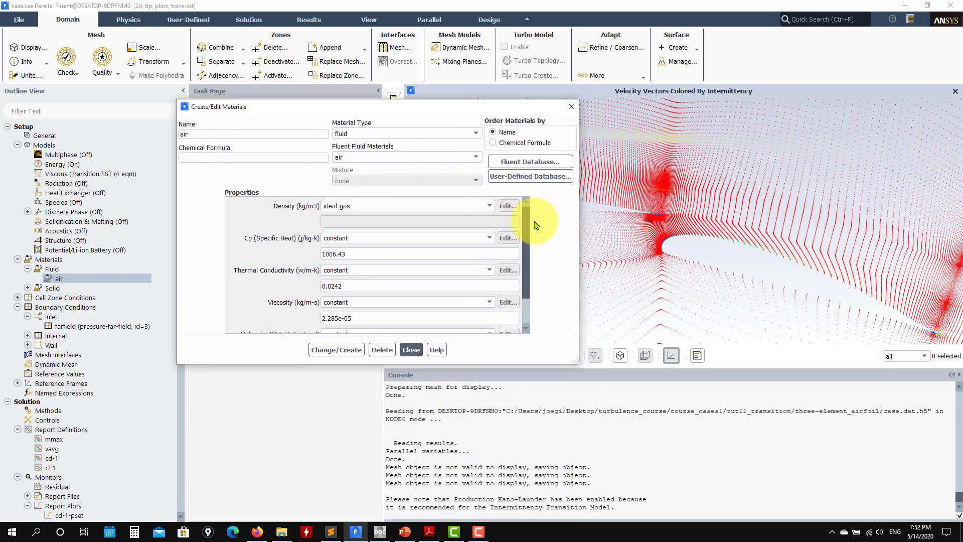
scroll(534, 241, "down", 3)
left_click(412, 351)
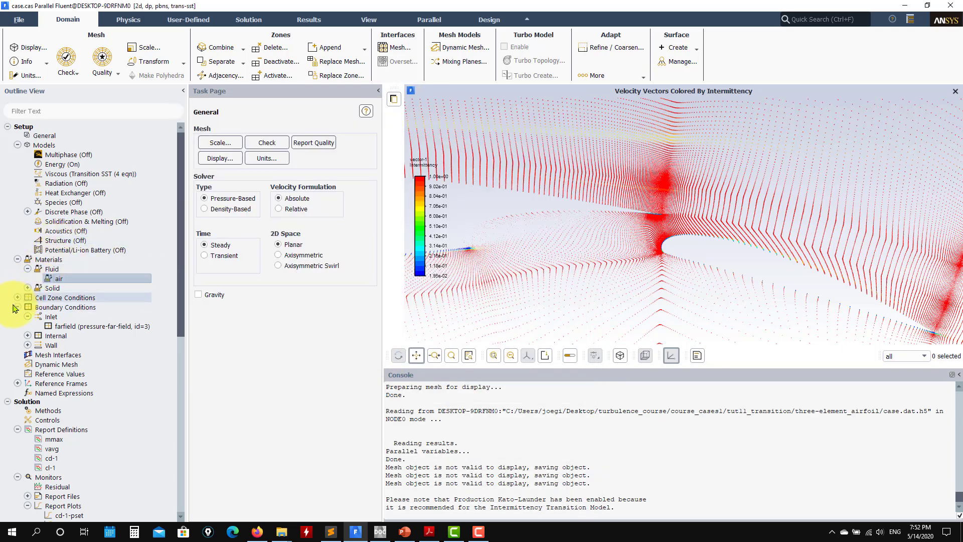
Step: Open the pressure far-field settings of the farfield zone to review its flow direction and turbulence inputs
double_click(71, 308)
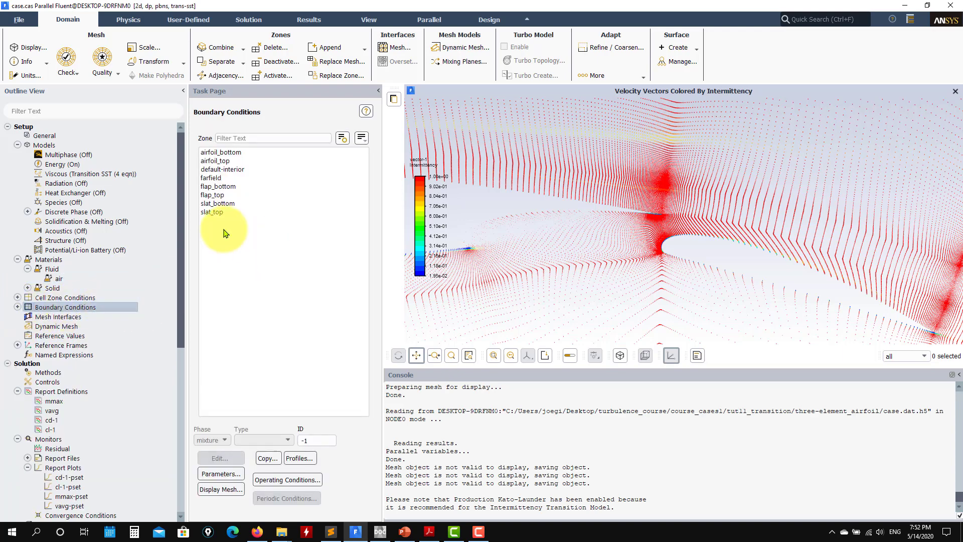
left_click_drag(554, 236, 640, 261)
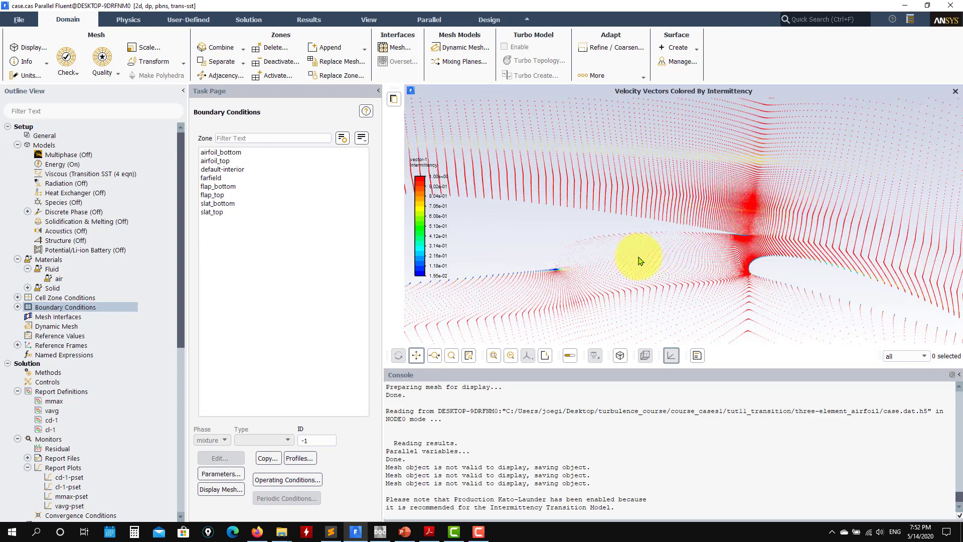
left_click(225, 177)
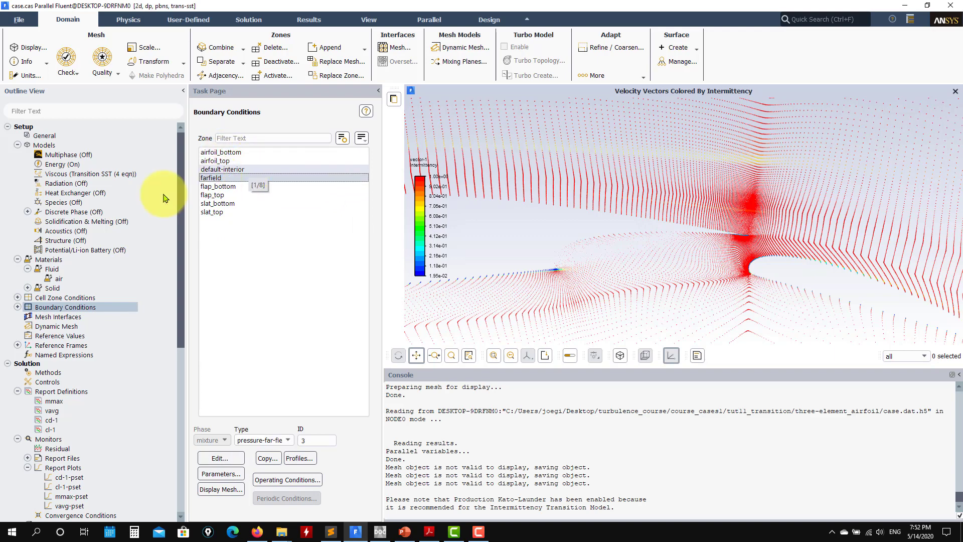
left_click(17, 307)
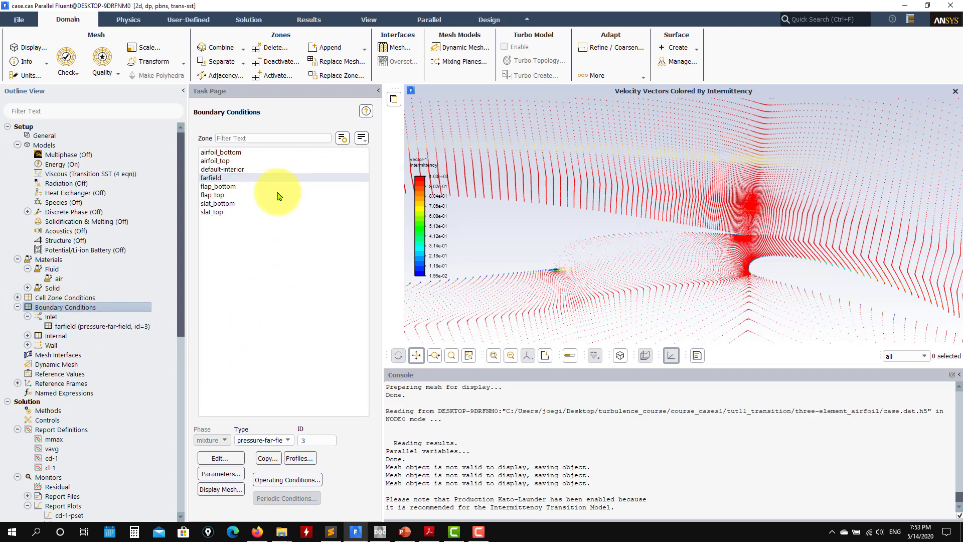
left_click(232, 459)
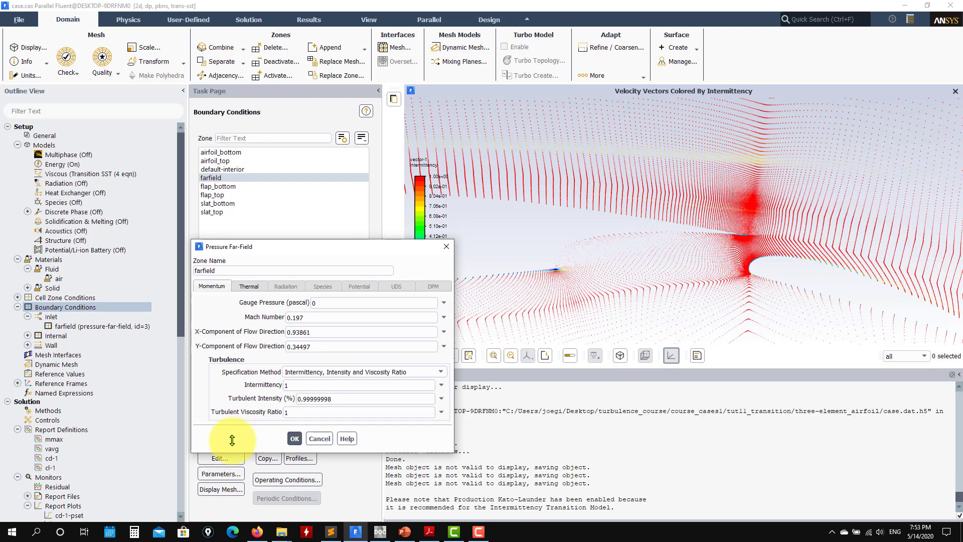
Step: Display mesh-1 over the whole computational domain, keeping the farfield settings open
scroll(664, 233, "down", 6)
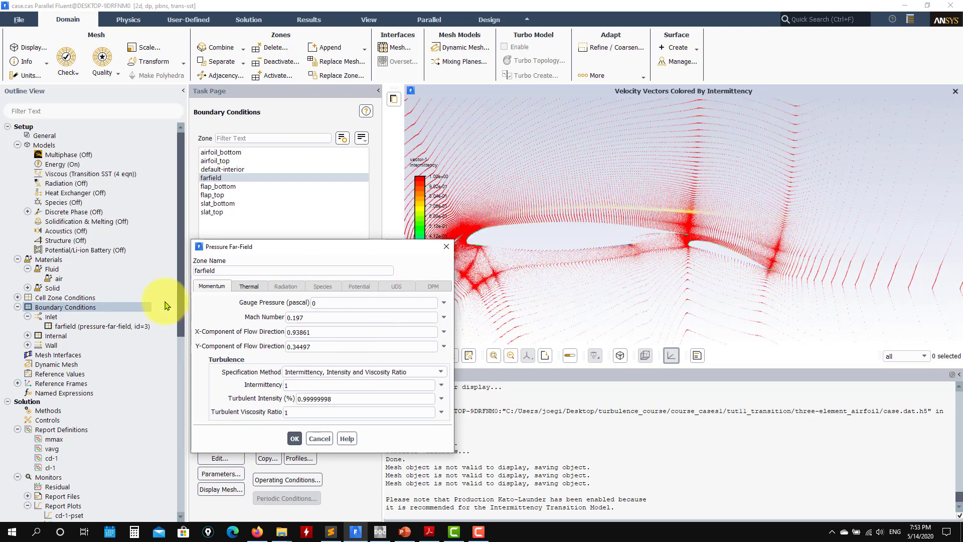
scroll(580, 241, "down", 10)
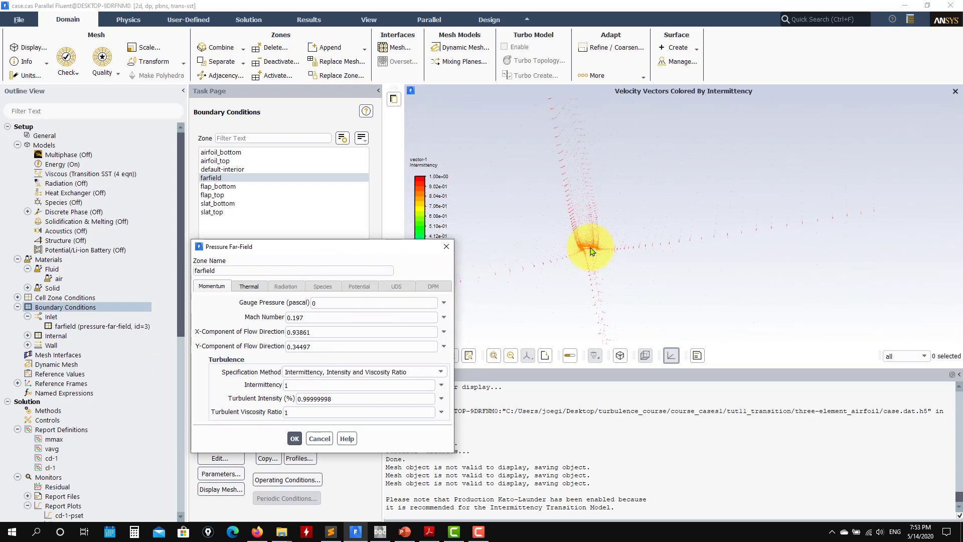
scroll(105, 446, "down", 6)
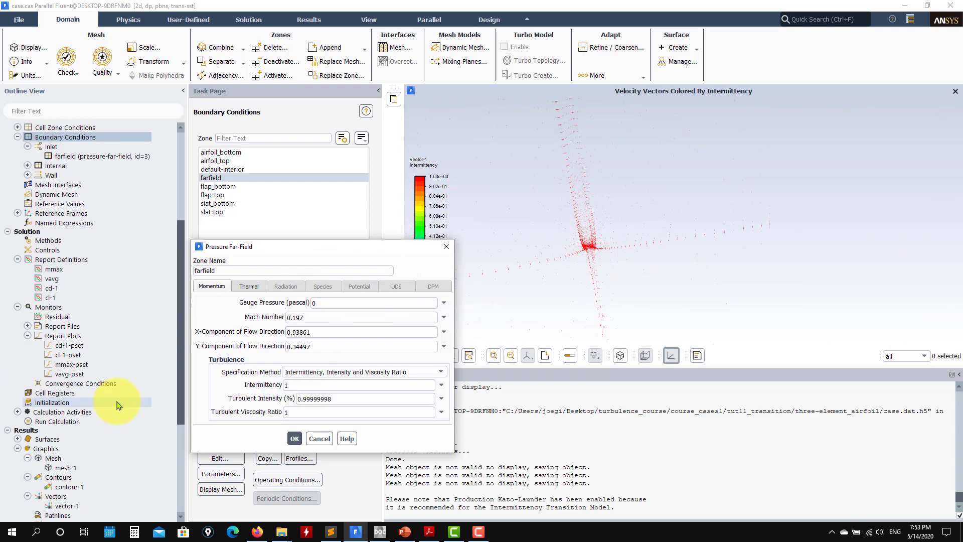
left_click(70, 469)
double_click(71, 468)
left_click(308, 501)
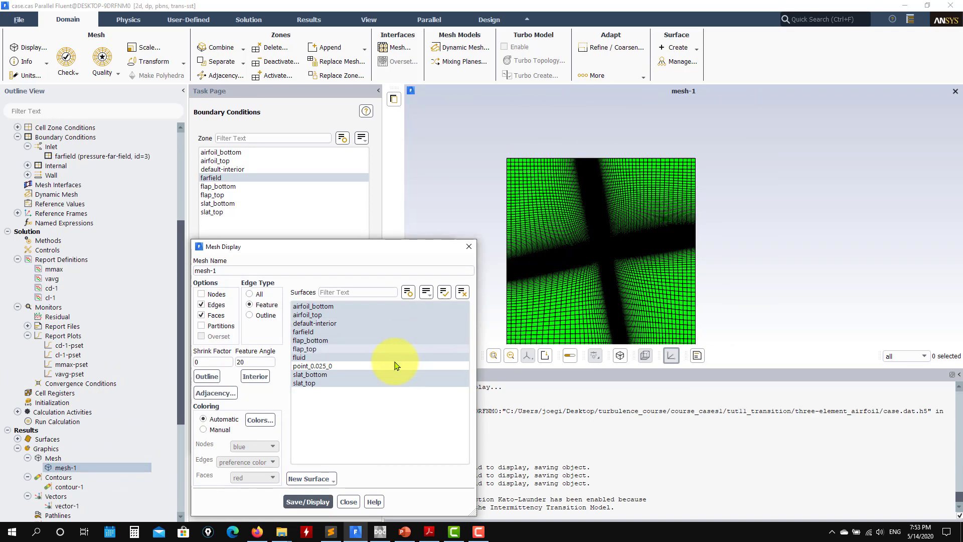
left_click(348, 502)
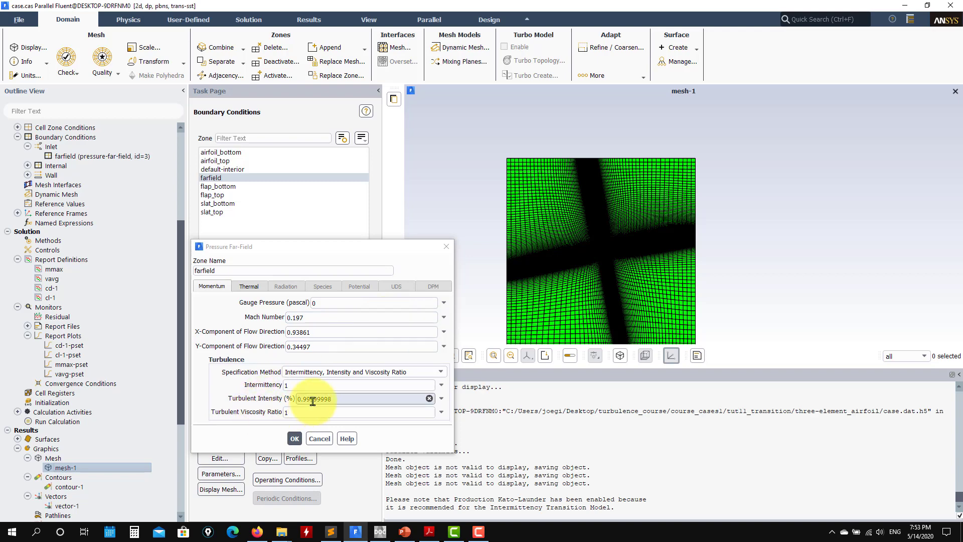
Step: Inspect the mesh between the far-field boundary and the airfoil, and consult the help page on specifying inlet turbulence levels
double_click(301, 385)
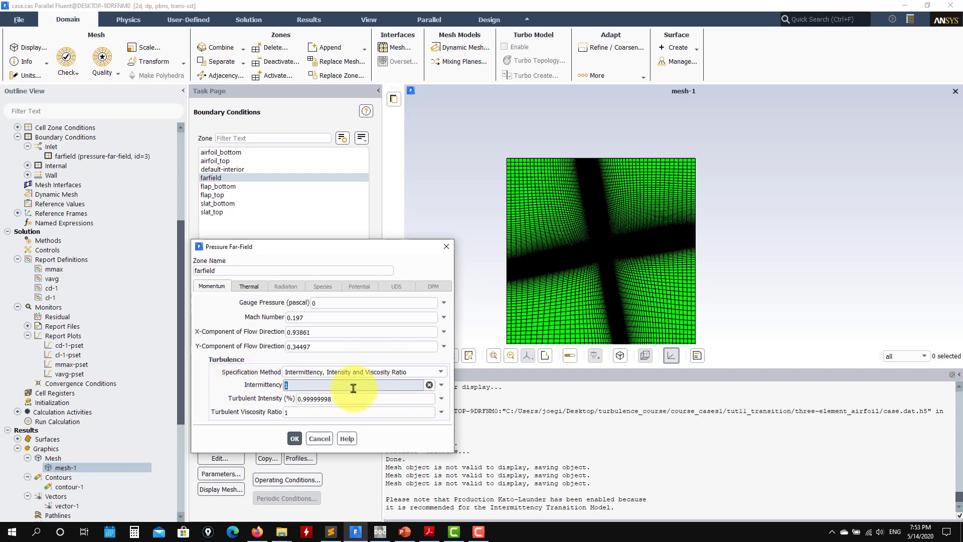
scroll(567, 280, "up", 8)
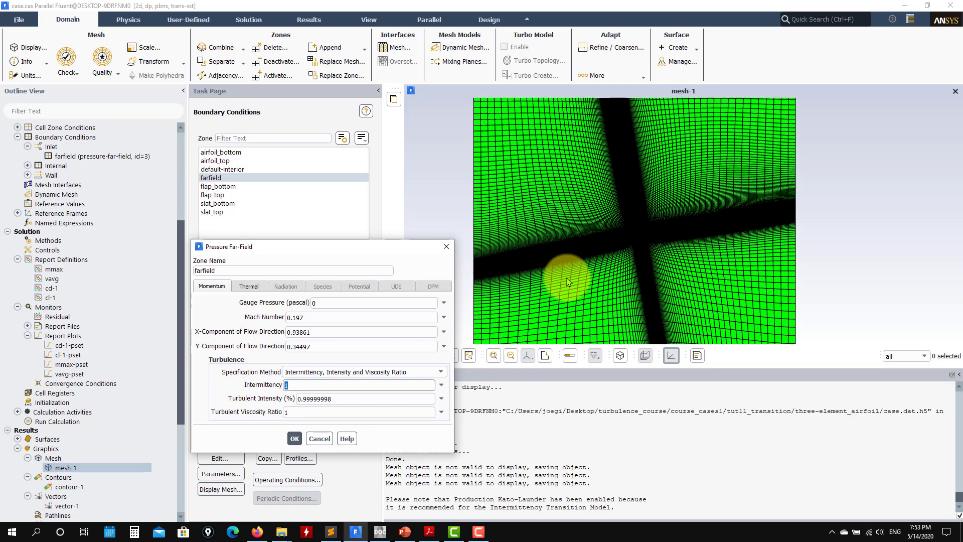
left_click_drag(561, 240, 685, 243)
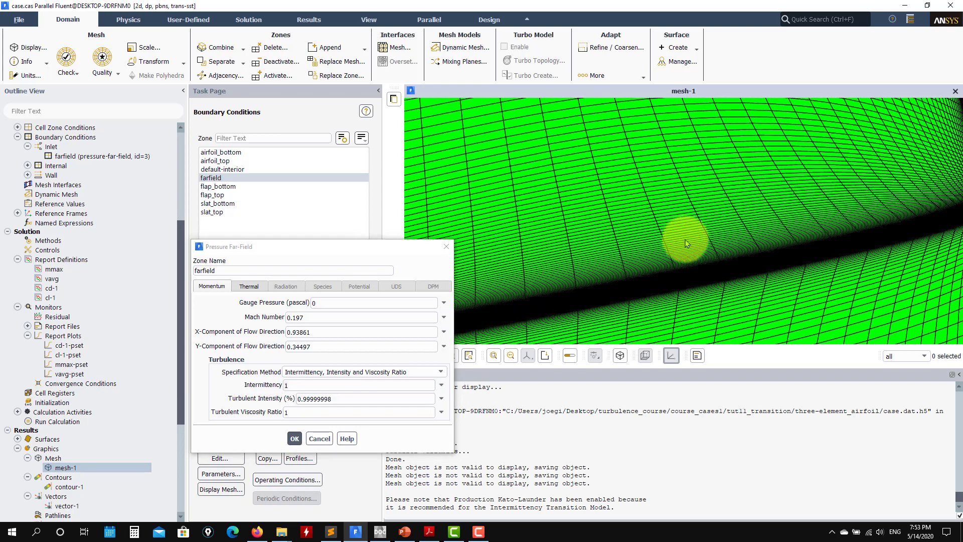
scroll(679, 244, "down", 5)
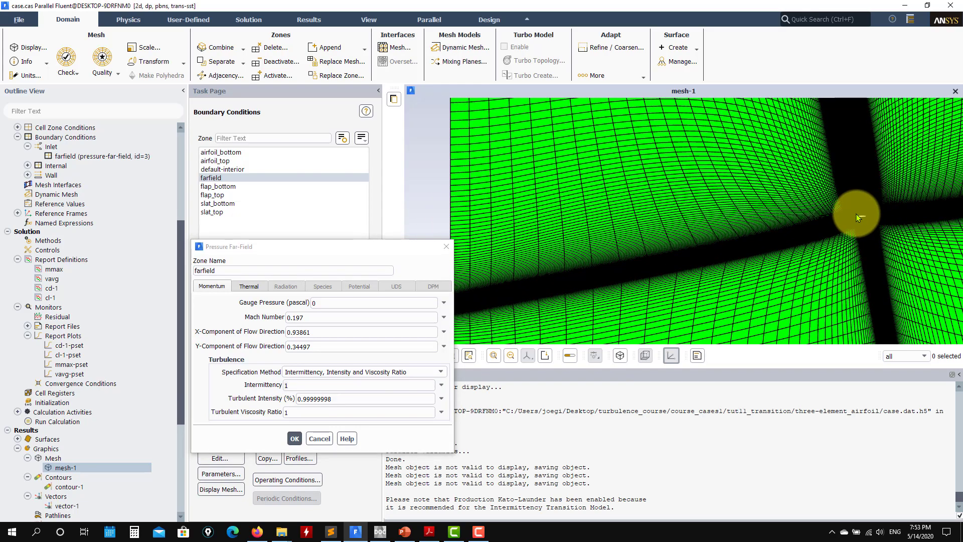
scroll(860, 220, "up", 5)
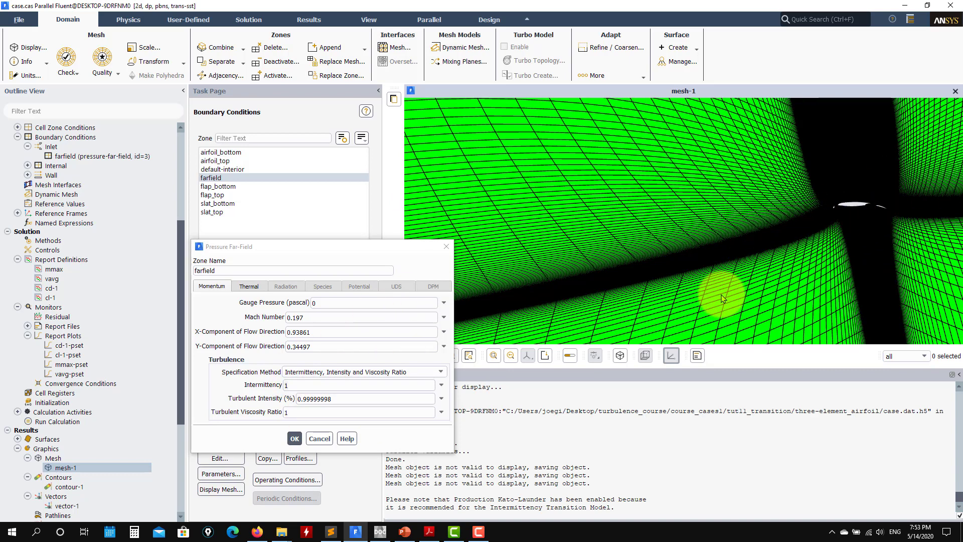
left_click_drag(755, 249, 663, 295)
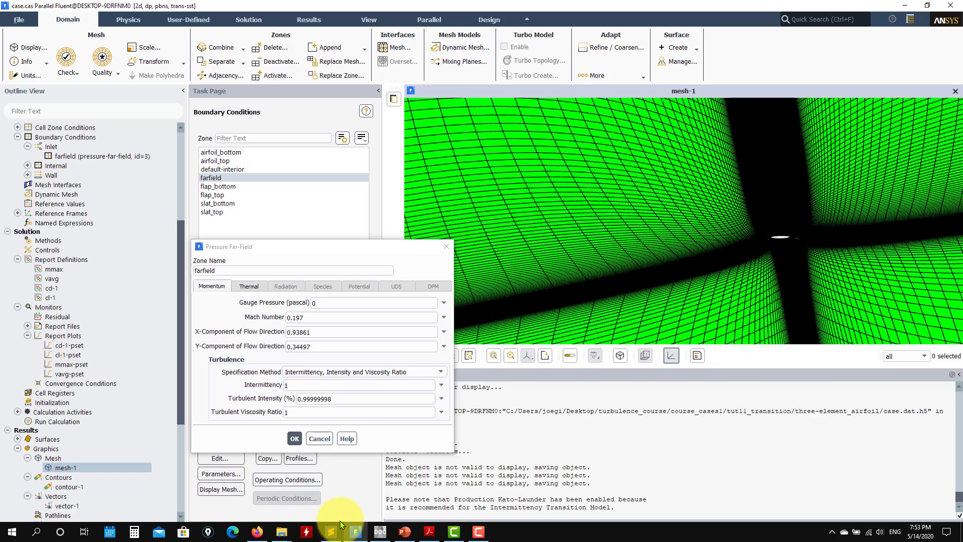
left_click(380, 531)
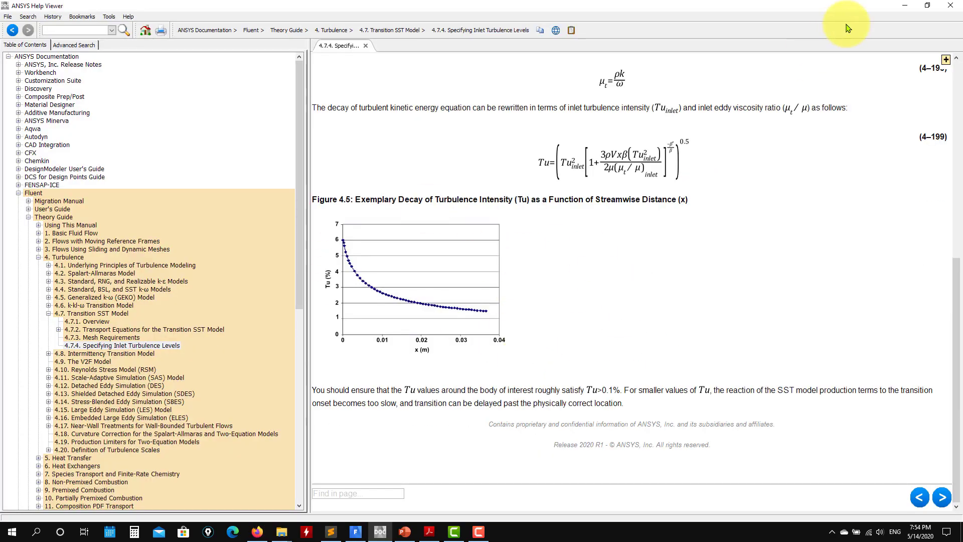
left_click(905, 5)
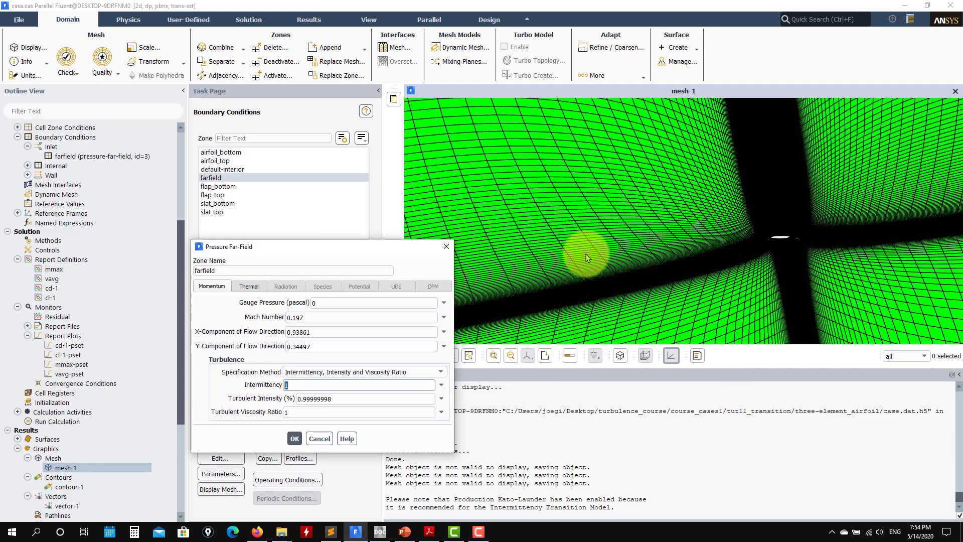
Step: Review the farfield zone's thermal settings and close its boundary settings without saving
left_click(249, 287)
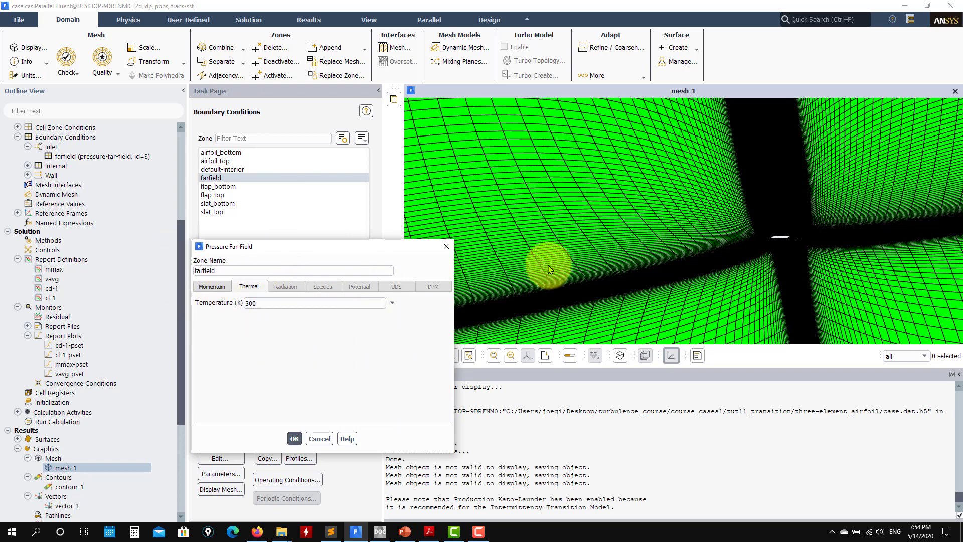
scroll(565, 253, "down", 5)
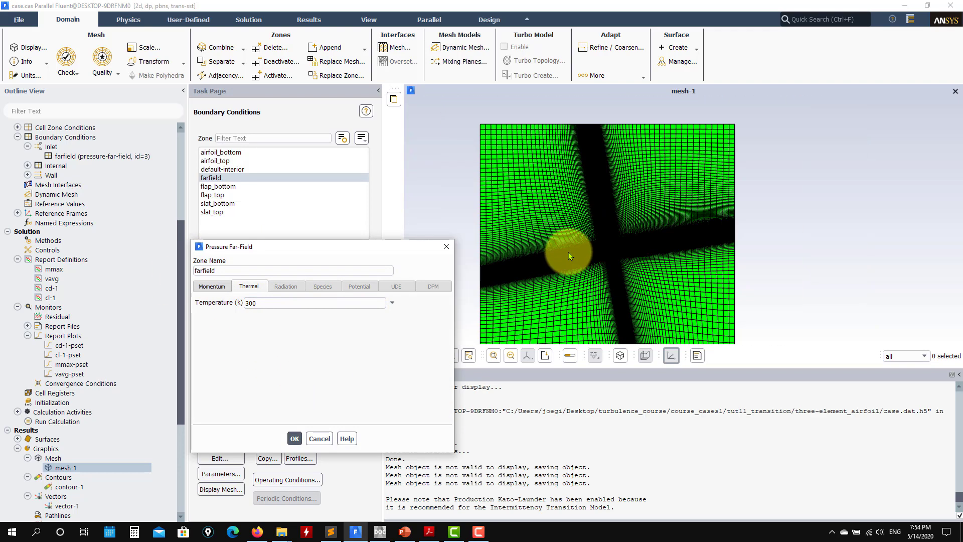
left_click(318, 438)
Step: Review the solution methods, including the pressure-velocity coupling scheme and spatial discretization
scroll(53, 387, "down", 3)
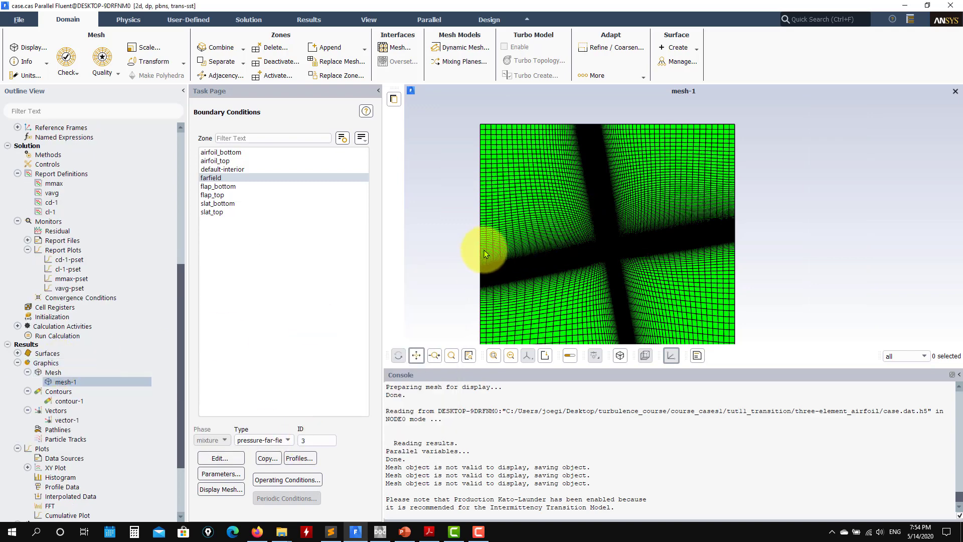
left_click_drag(484, 265, 501, 202)
scroll(526, 214, "down", 3)
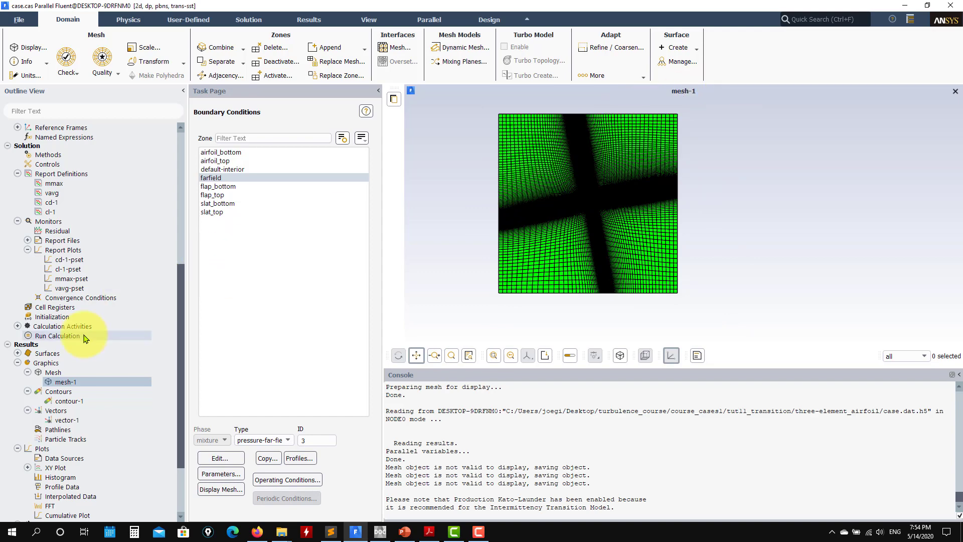
scroll(75, 367, "down", 1)
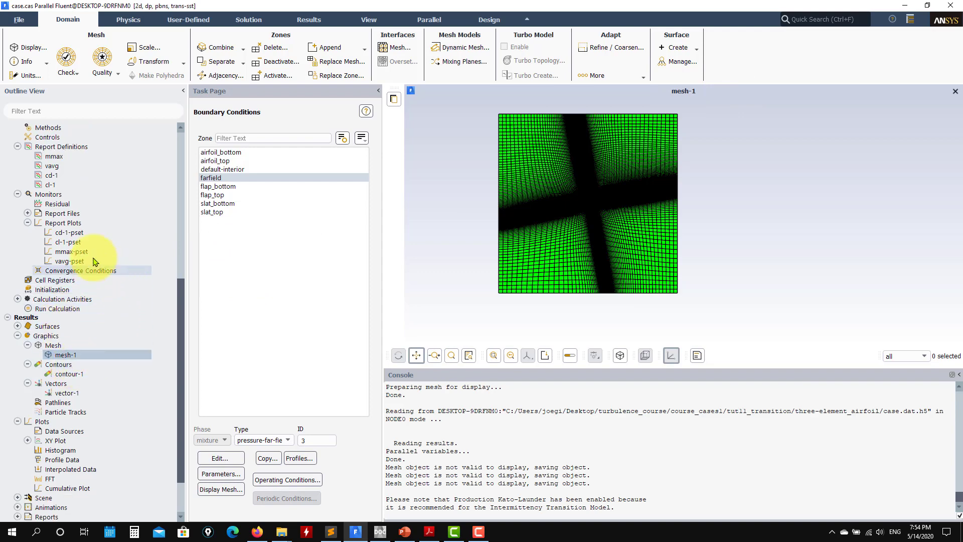
scroll(75, 249, "up", 2)
scroll(72, 152, "up", 3)
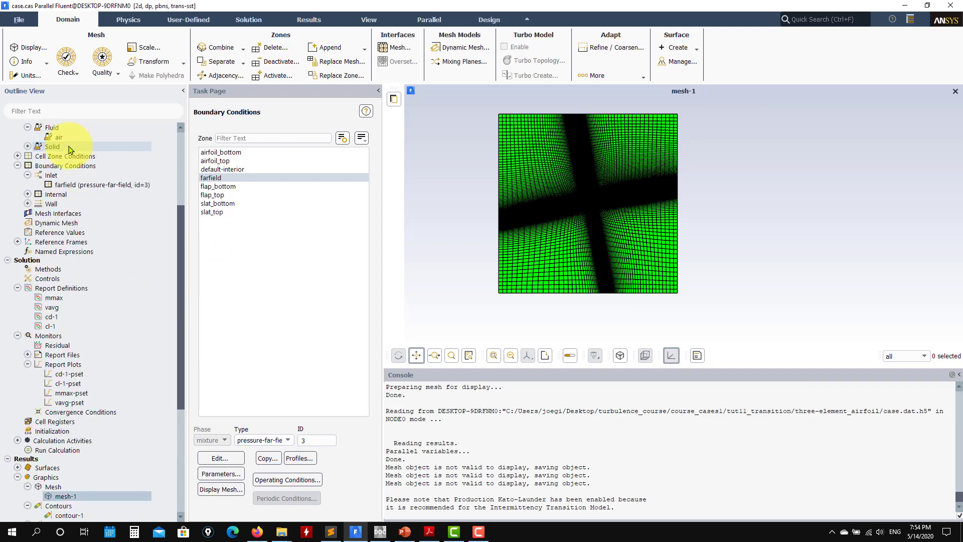
left_click(47, 269)
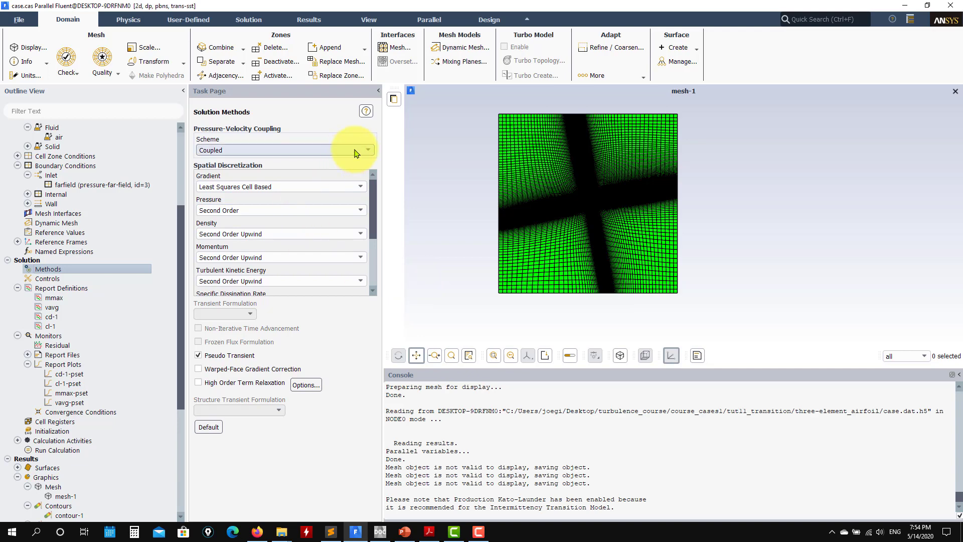
Step: Review the list of report definitions and open the residual monitor settings
double_click(50, 289)
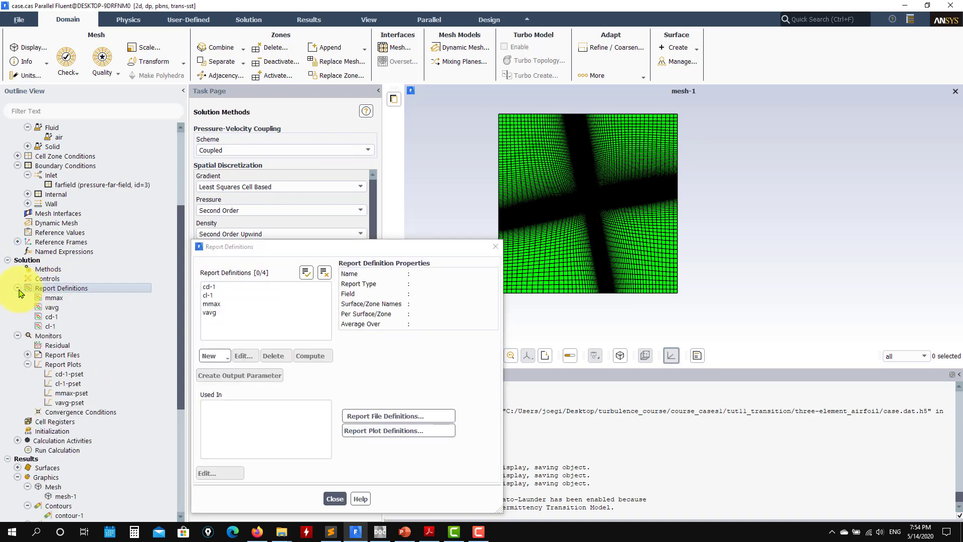
left_click(335, 498)
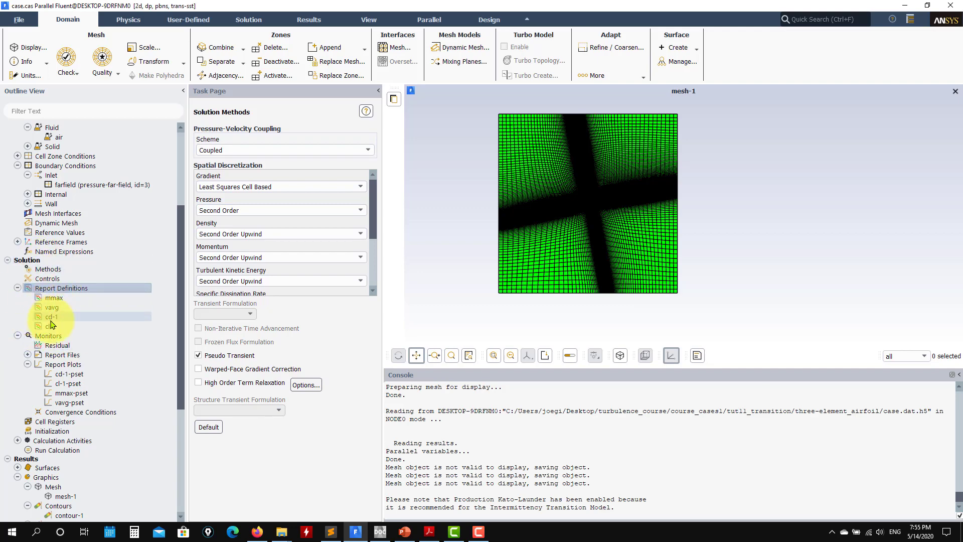
double_click(55, 345)
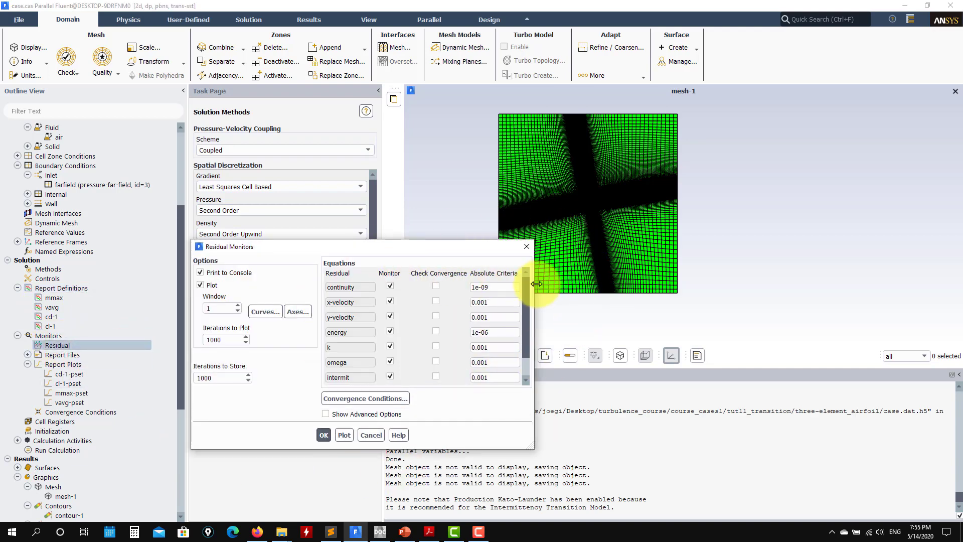
Step: Review the absolute convergence criterion for the continuity residual and close the residual monitor settings without saving
left_click_drag(517, 287, 462, 291)
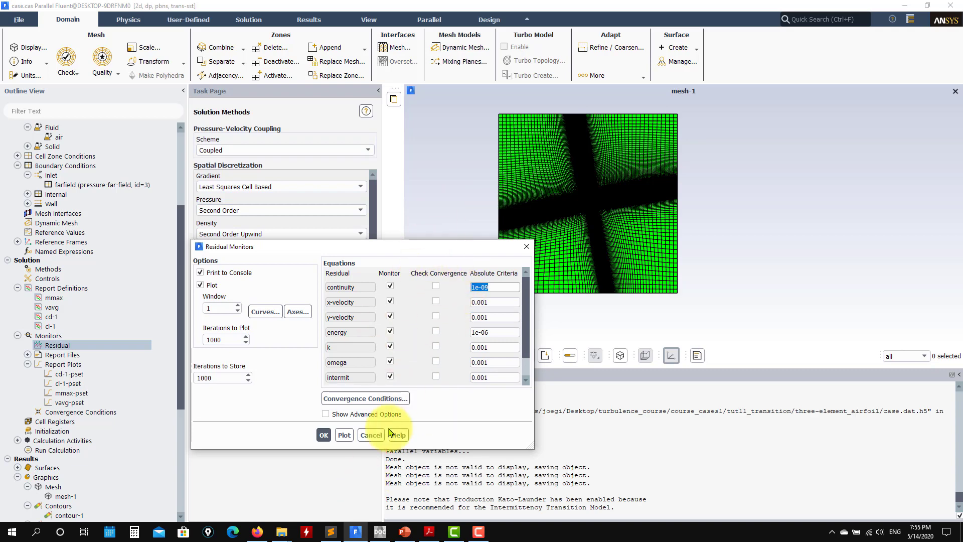
left_click(372, 436)
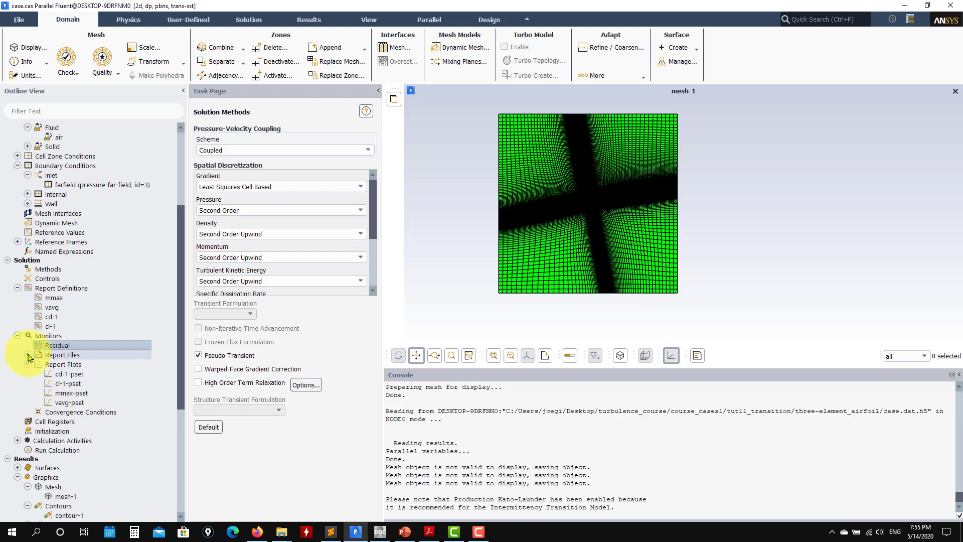
Step: Initialize the solution with standard initialization, computing the initial values from the farfield zone
double_click(58, 432)
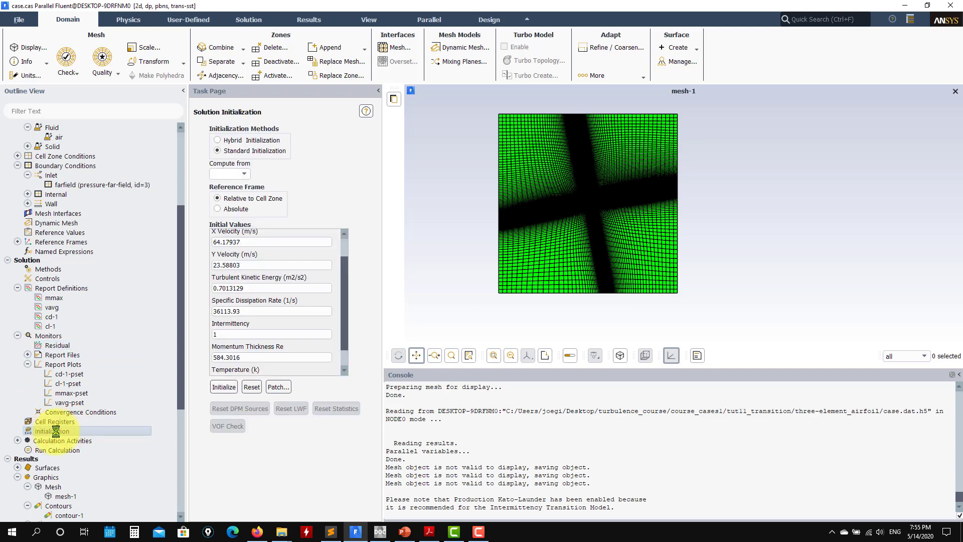
left_click(247, 176)
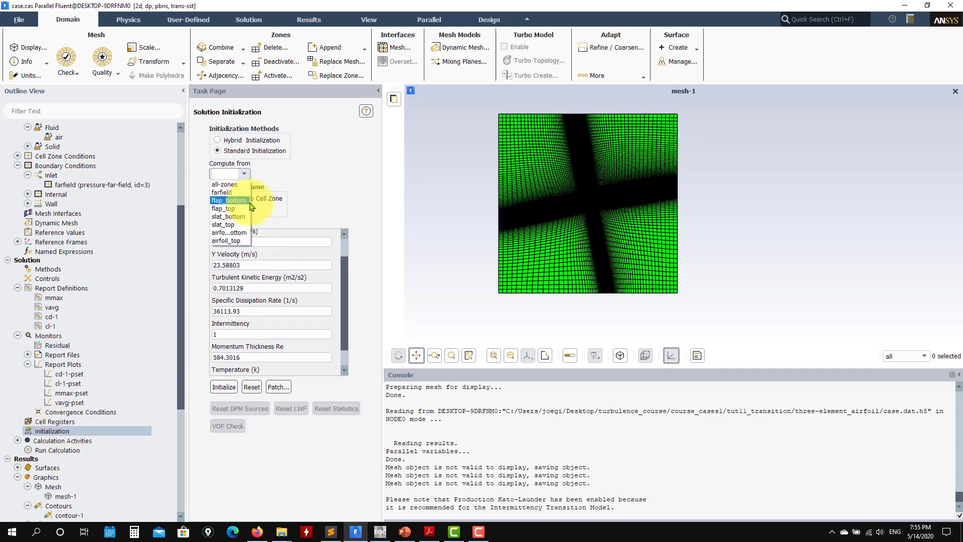
left_click(222, 193)
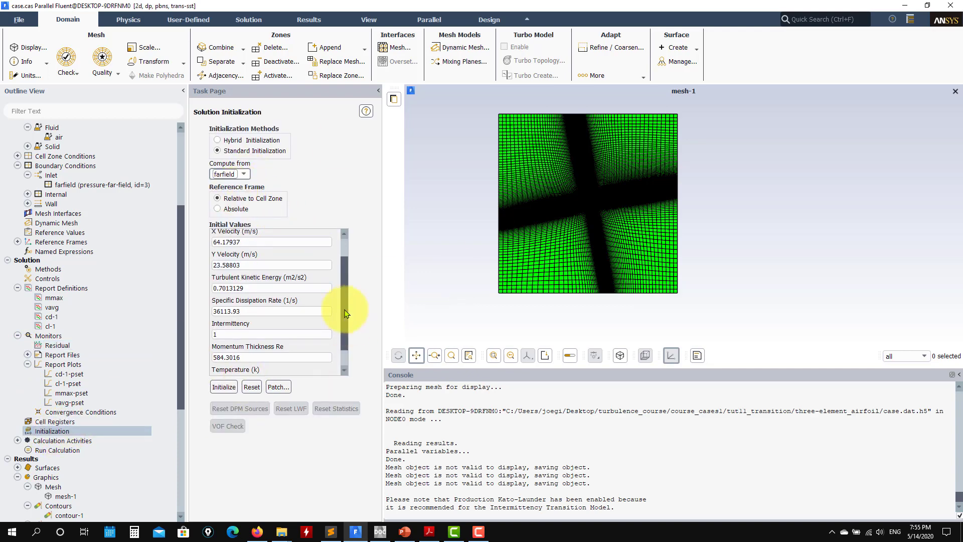
left_click(224, 388)
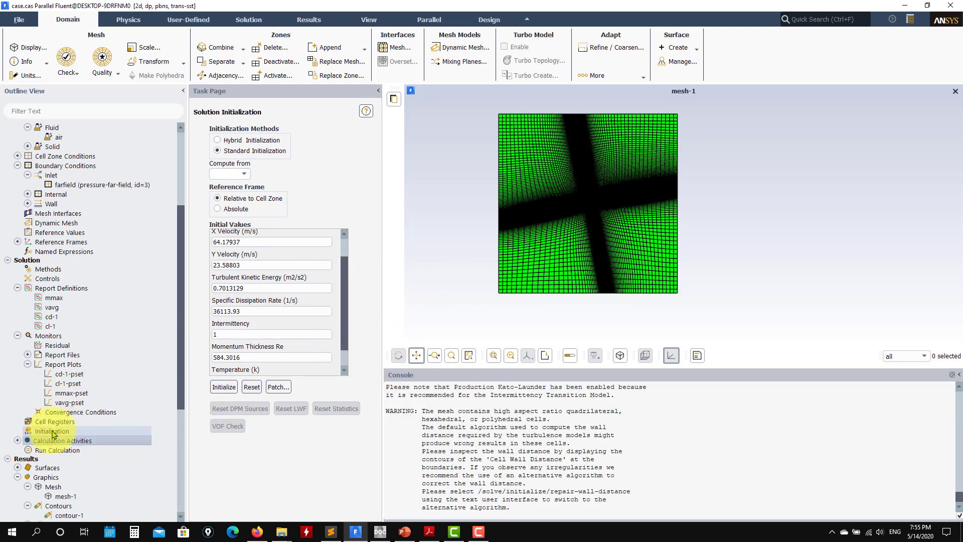
Step: Review the autosave settings without changing them, and the options of the calculation activities
left_click(17, 440)
scroll(80, 416, "down", 1)
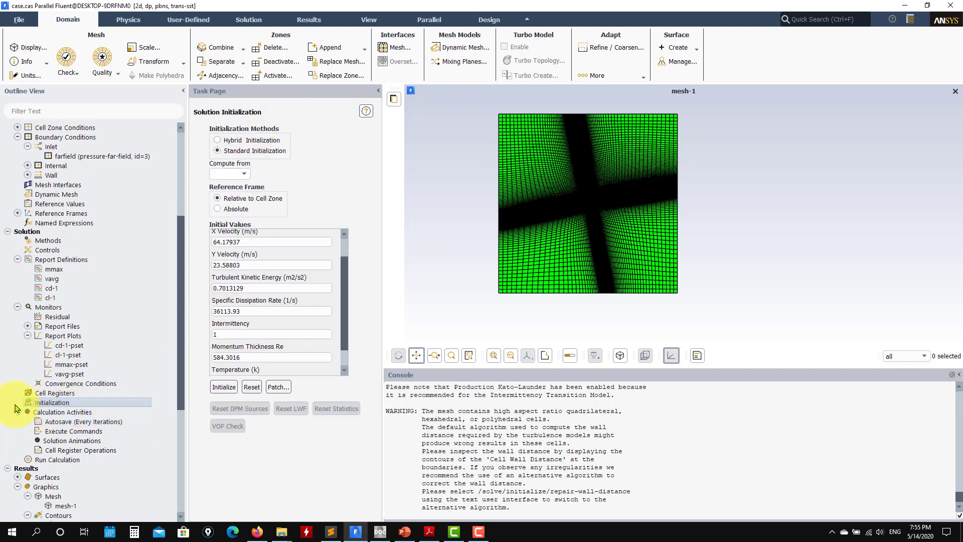
double_click(83, 422)
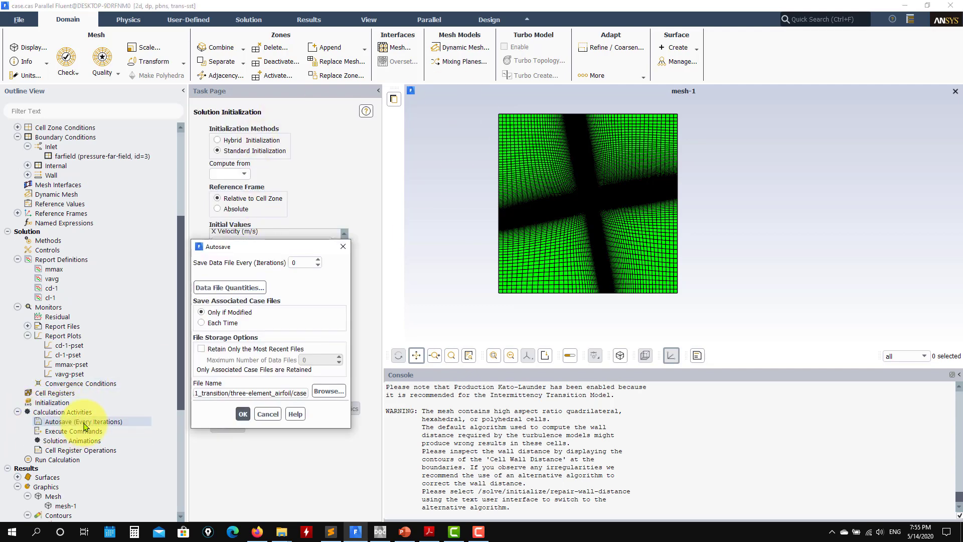
left_click(267, 414)
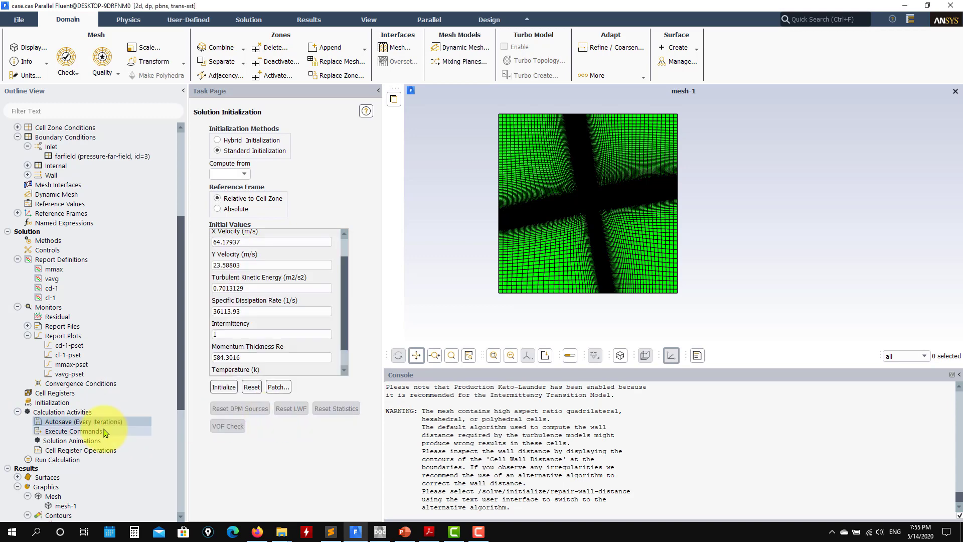
double_click(70, 413)
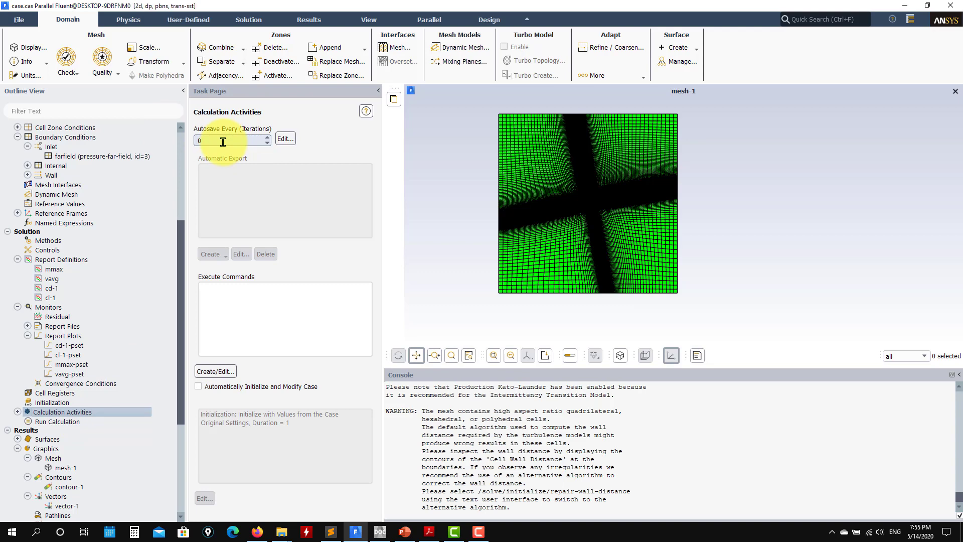
Step: Start the calculation with 3000 iterations and the automatic pseudo-transient time step method
left_click(69, 421)
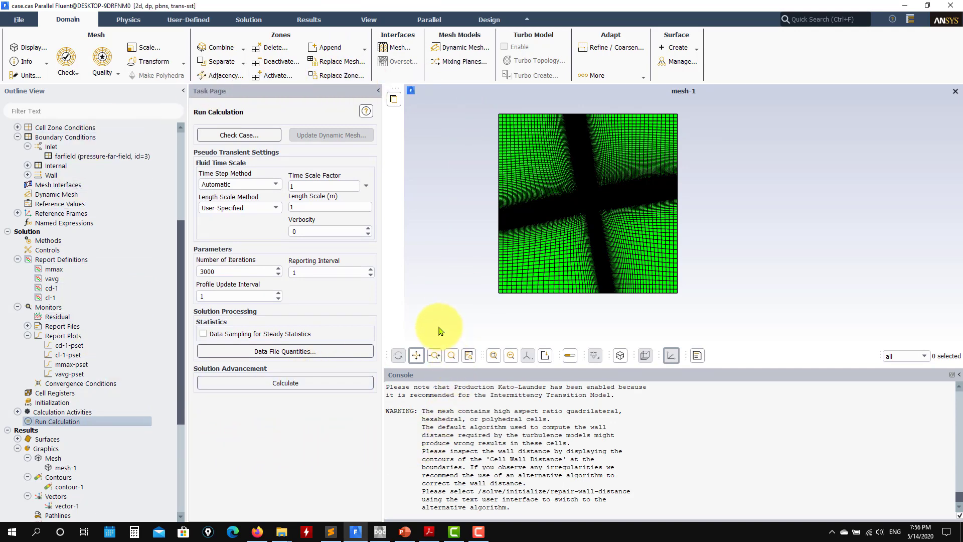
left_click(323, 383)
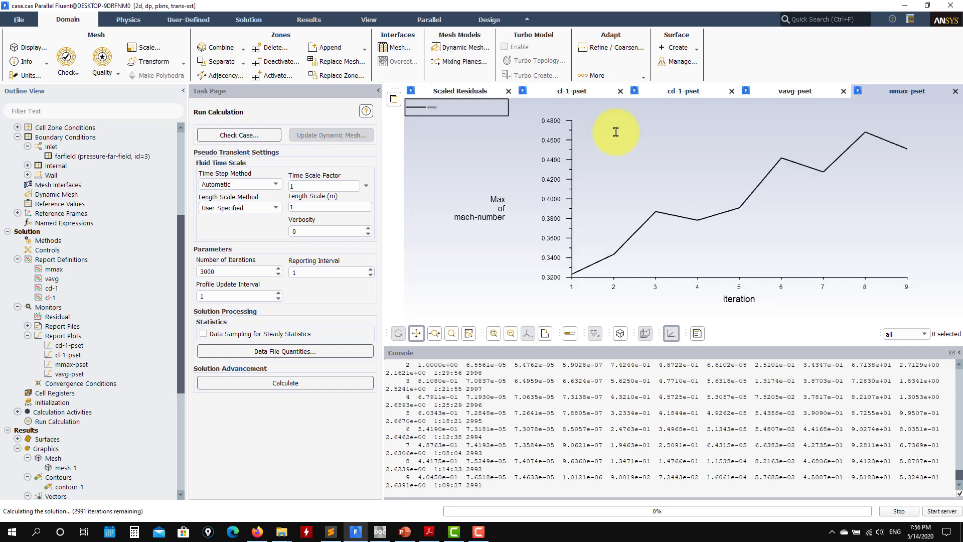
Step: Monitor the running calculation through the scaled residuals and the lift, drag, average velocity and maximum Mach number plots
left_click(465, 94)
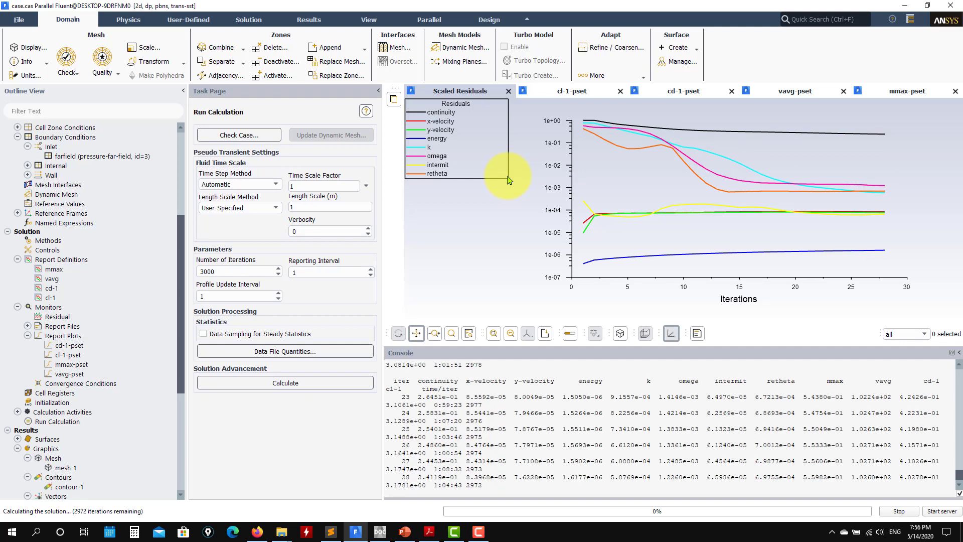
left_click(594, 90)
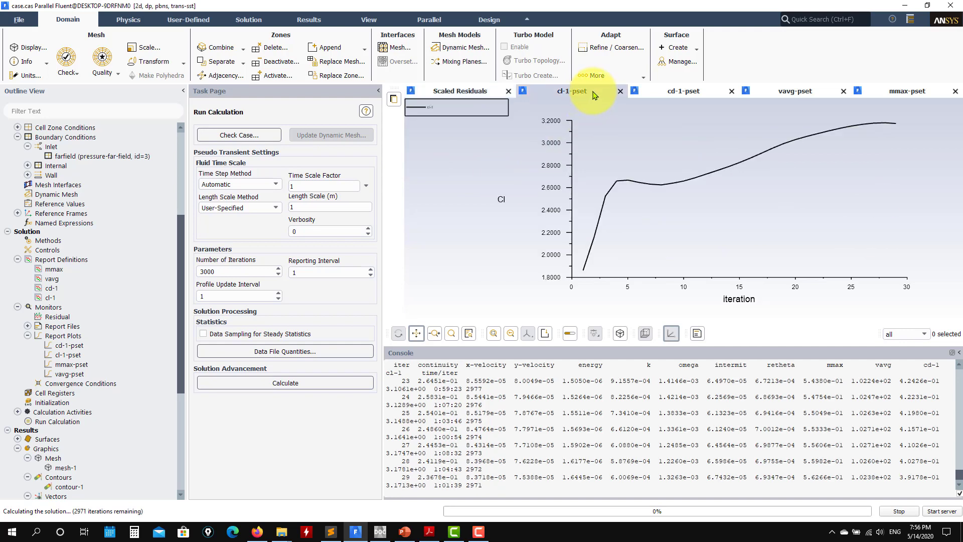
left_click(669, 91)
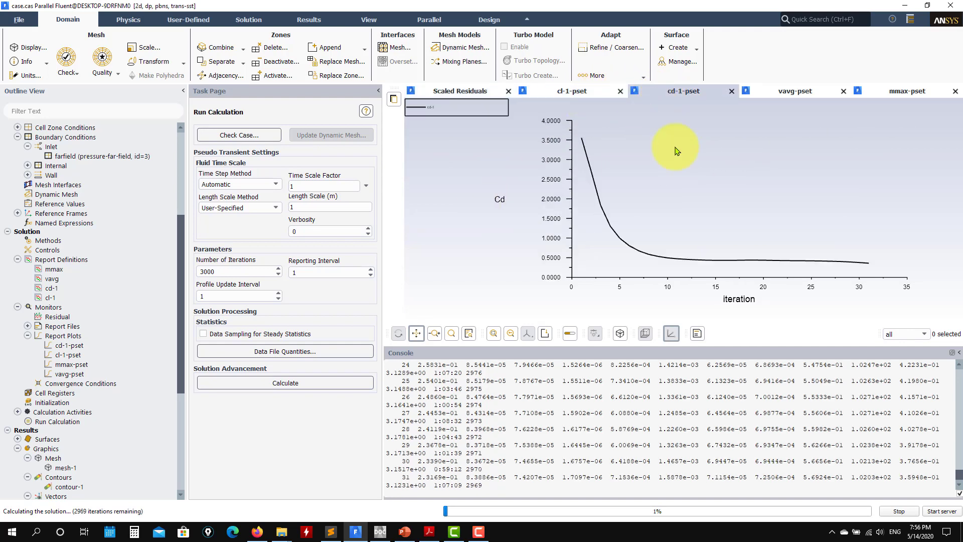
left_click(794, 93)
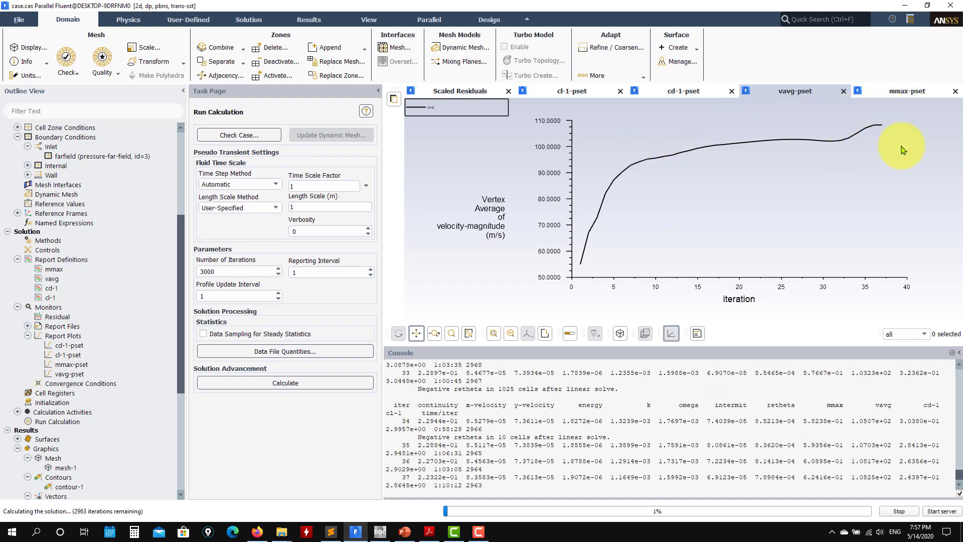
left_click(896, 102)
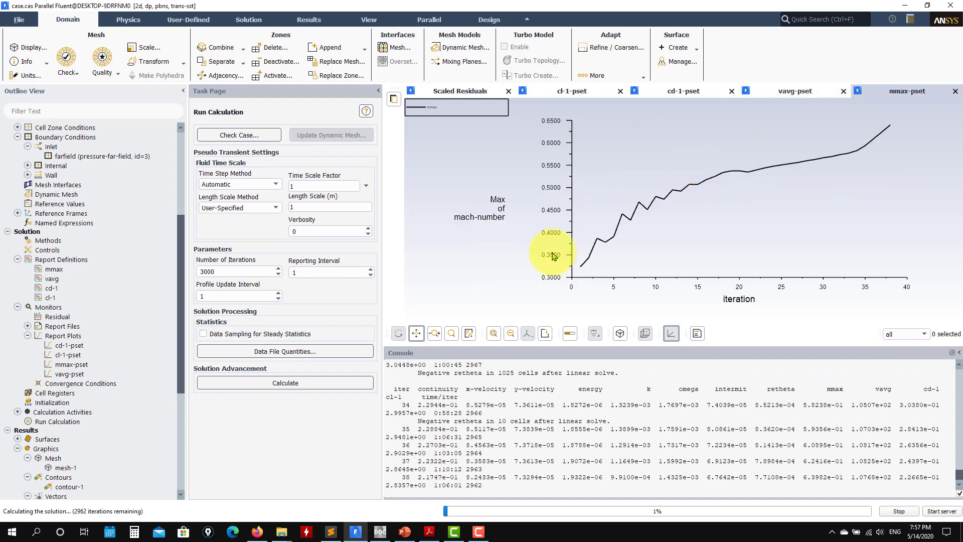
left_click(795, 101)
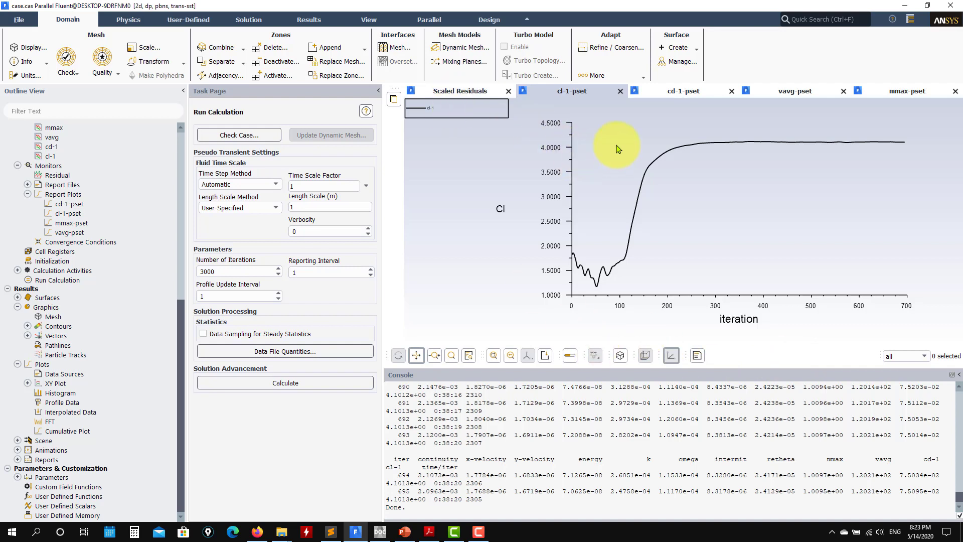
Step: Compare the drag and lift coefficient histories of the stopped run and examine its scaled residuals
left_click(669, 91)
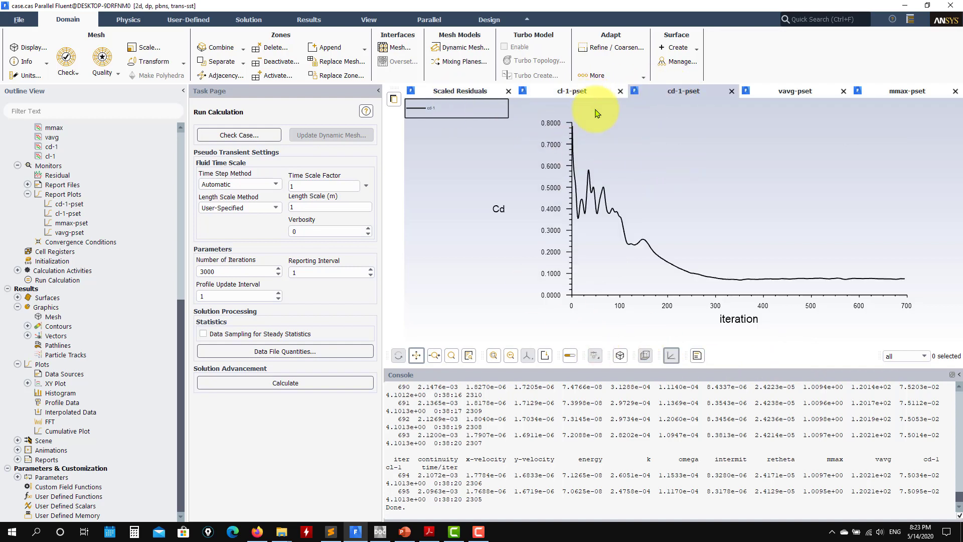
left_click(571, 91)
left_click(672, 92)
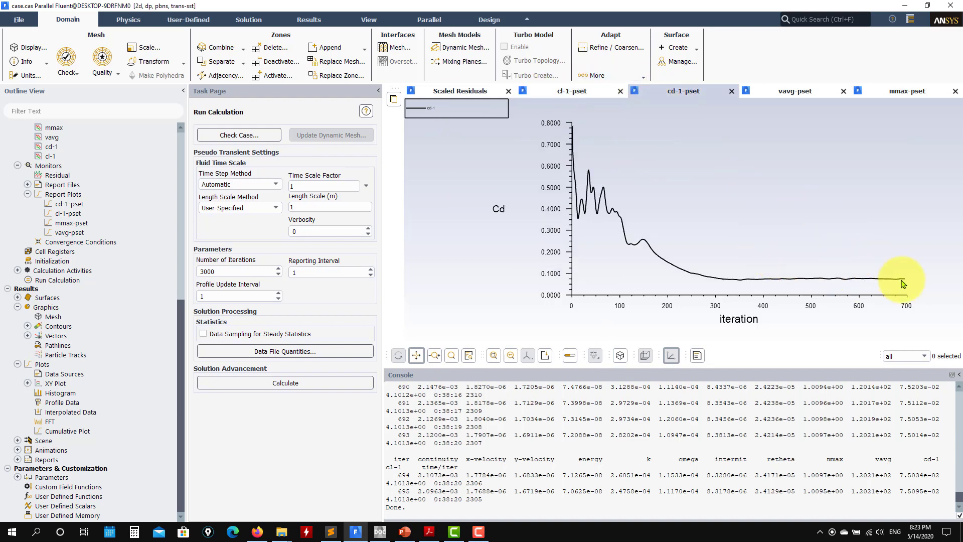
left_click(554, 95)
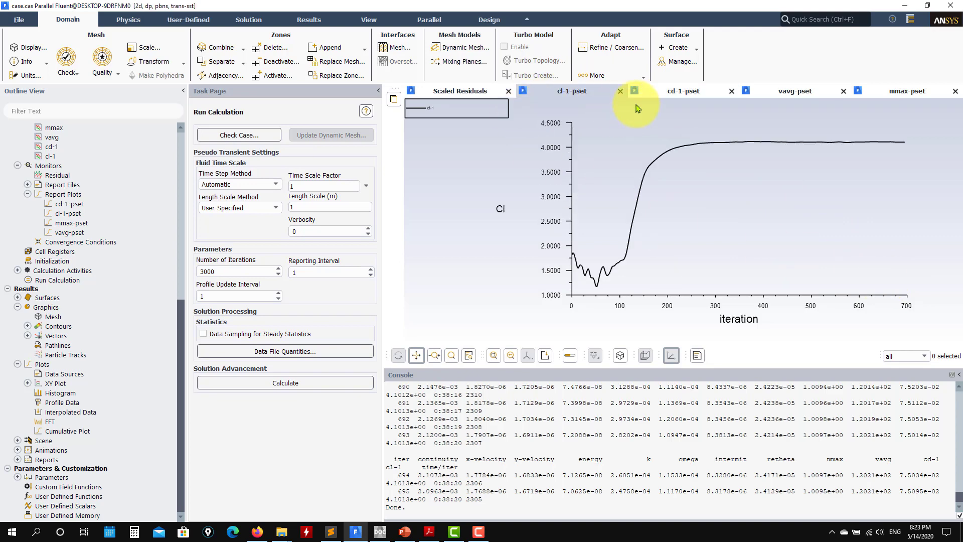
left_click(471, 95)
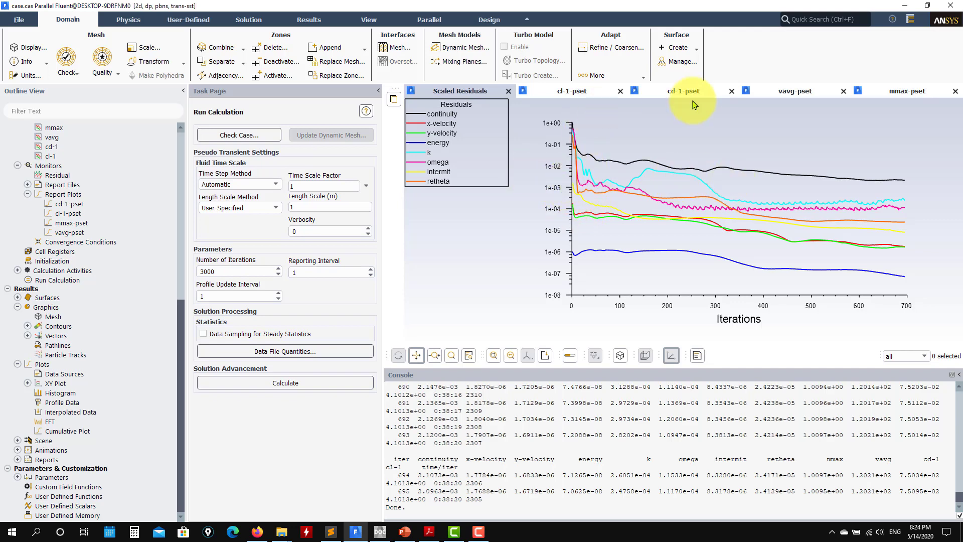
Step: Check the convergence of the lift, drag, average velocity and maximum Mach number histories
left_click(569, 91)
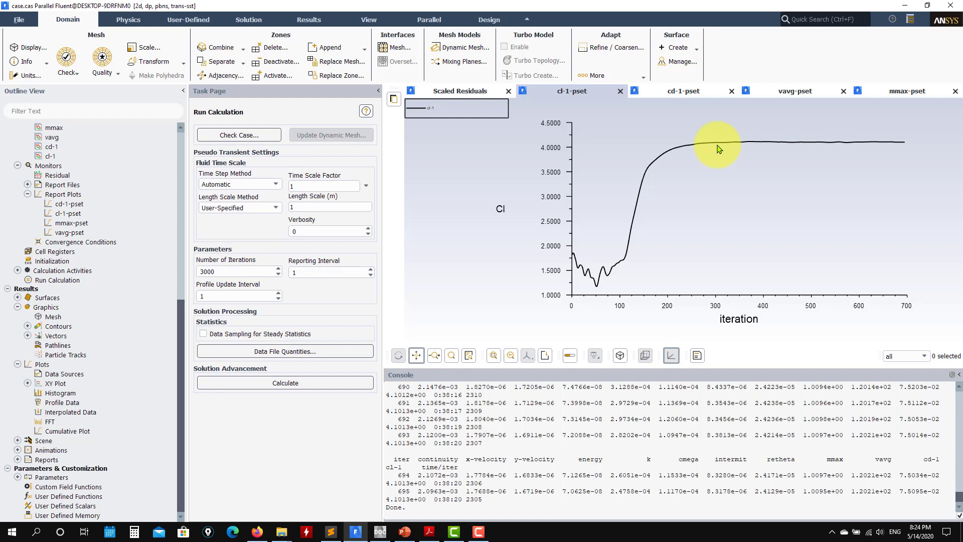
left_click(684, 91)
left_click(796, 91)
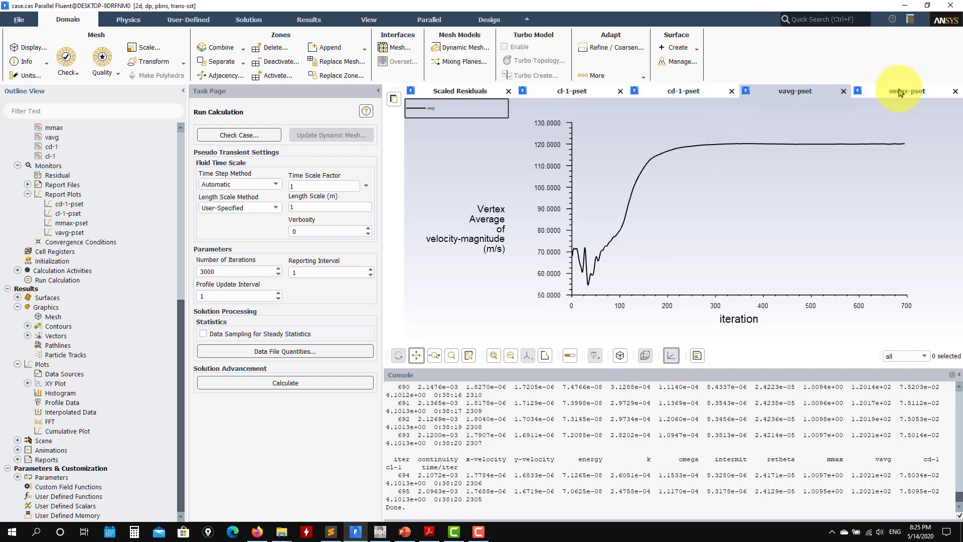
left_click(910, 91)
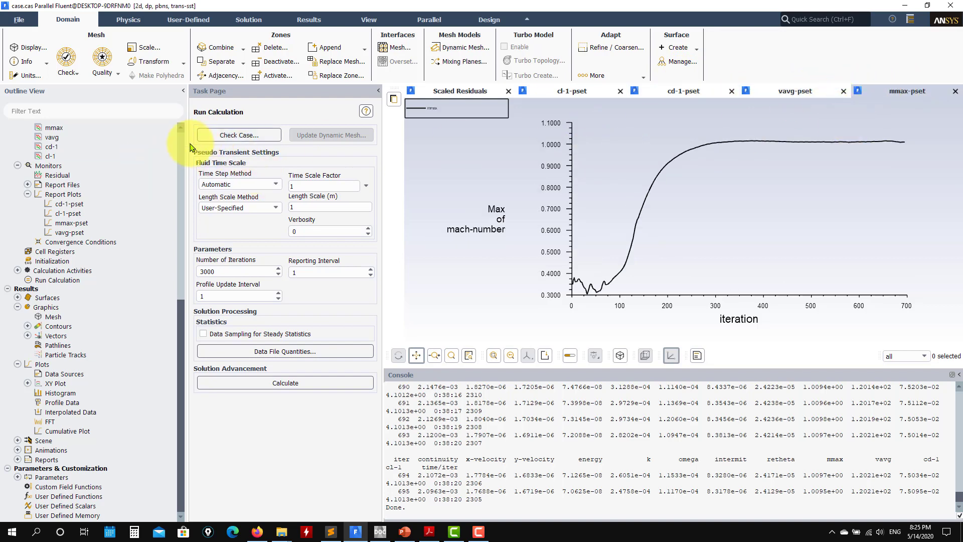
left_click(562, 89)
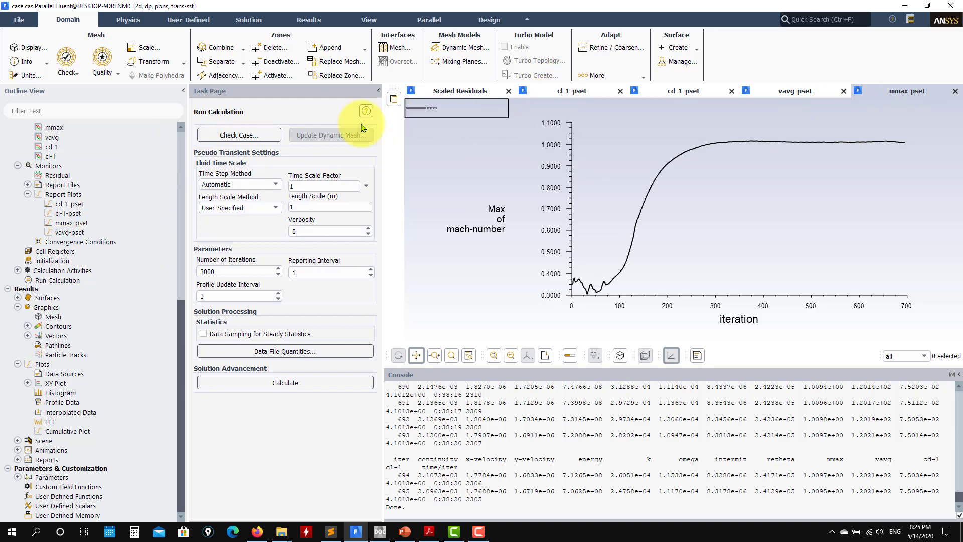
Step: Display contour-1 as filled static pressure contours on the fluid surface and examine the flow around the airfoil elements
left_click(29, 326)
left_click(69, 334)
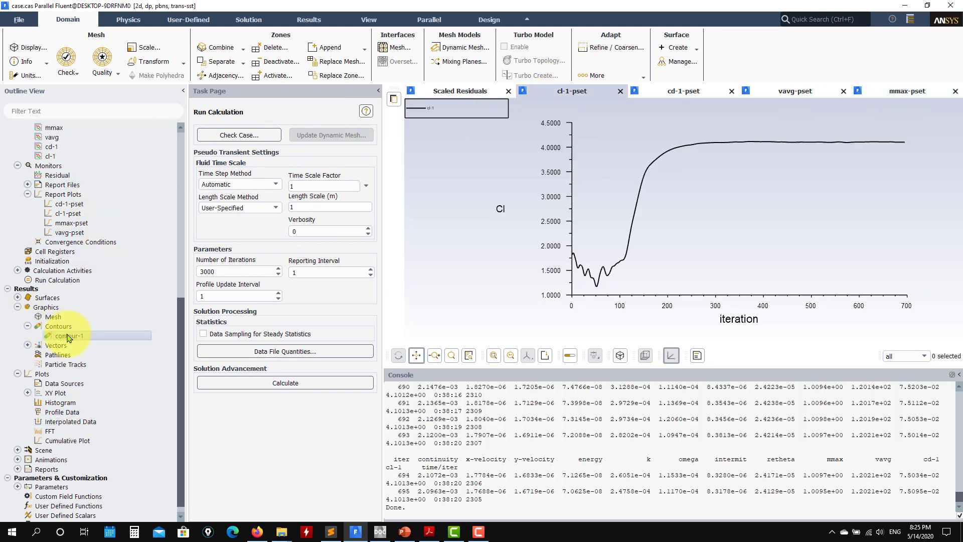
double_click(69, 336)
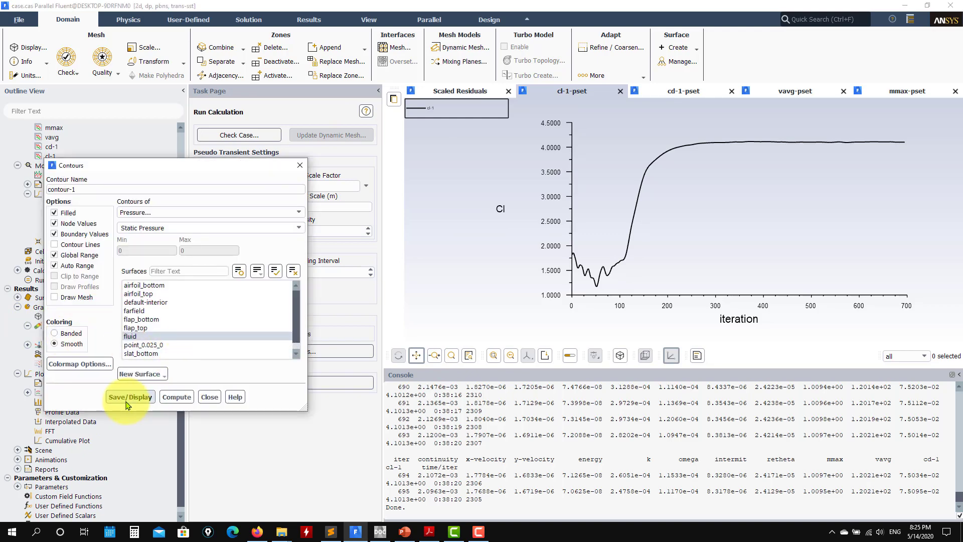
left_click(132, 397)
scroll(671, 232, "up", 10)
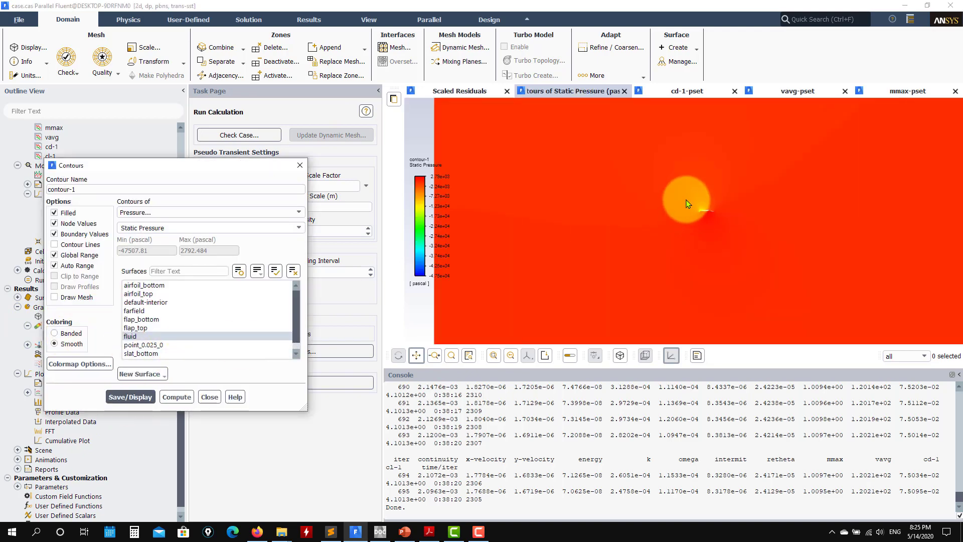
scroll(656, 196, "up", 3)
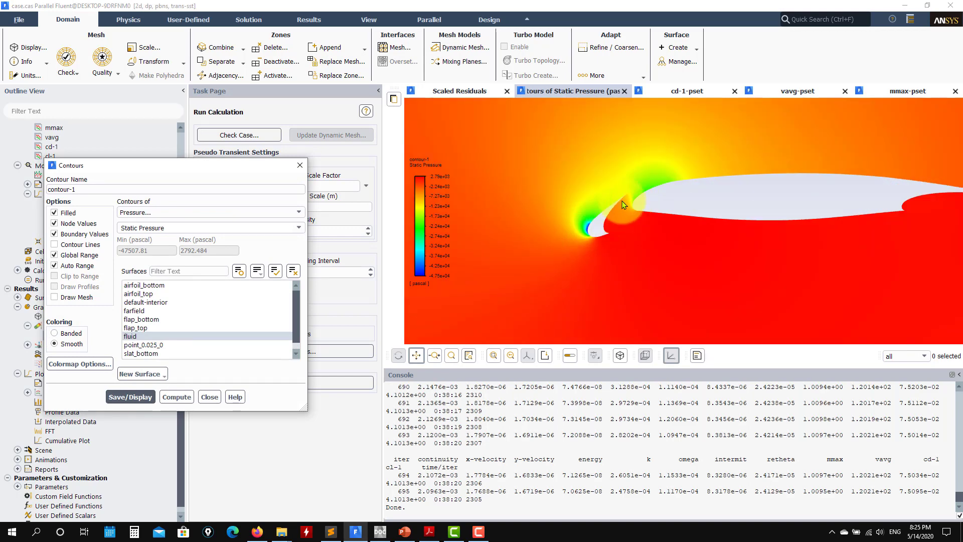
scroll(739, 230, "down", 6)
Step: Display velocity magnitude contours on the fluid surface using contour-1
left_click(299, 211)
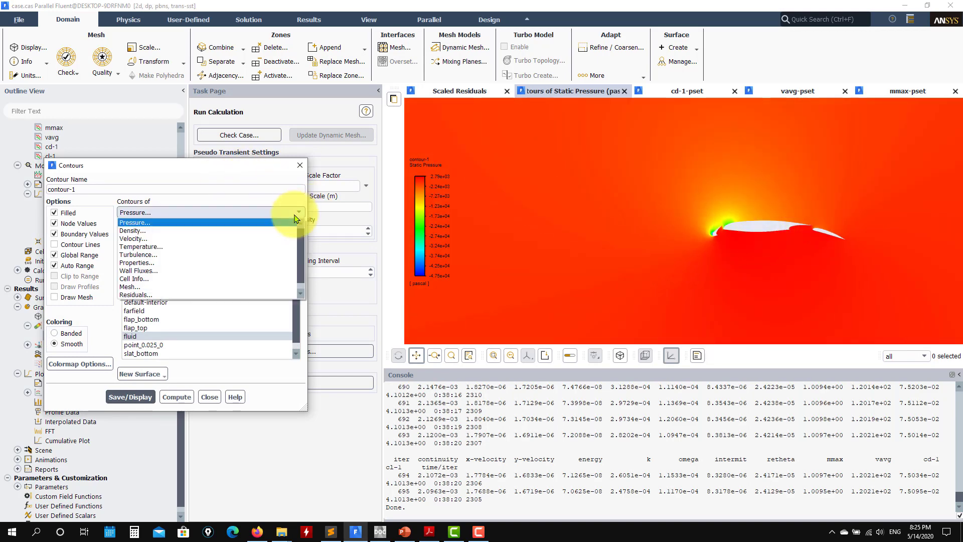
left_click(233, 232)
left_click(131, 397)
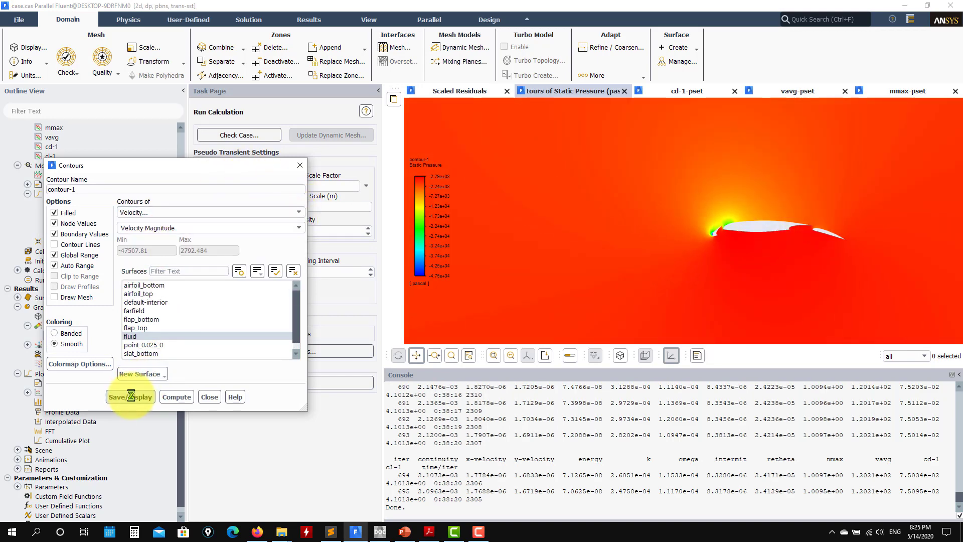
Step: Set contour-1 to Mach number, display it, and examine the flow near the slat's leading edge
left_click(292, 228)
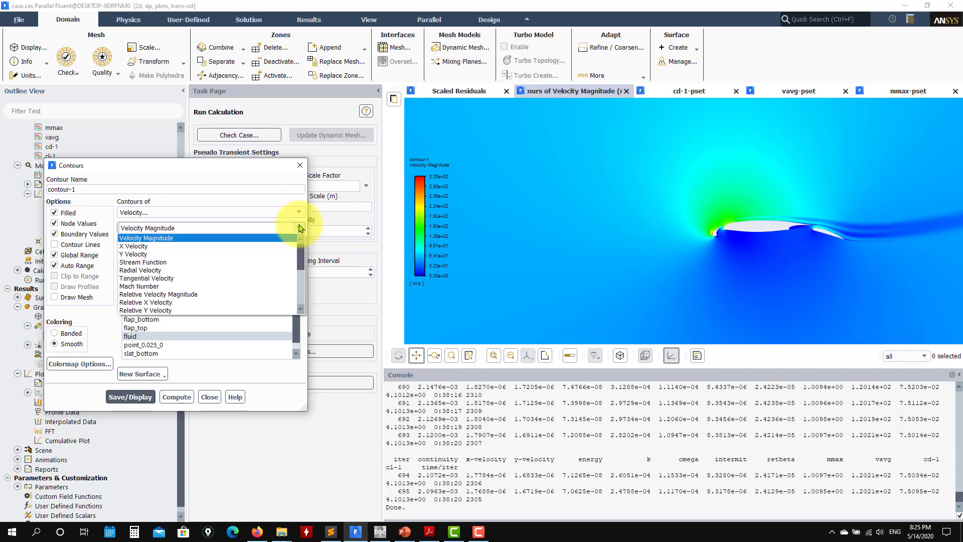
left_click(241, 274)
left_click(129, 397)
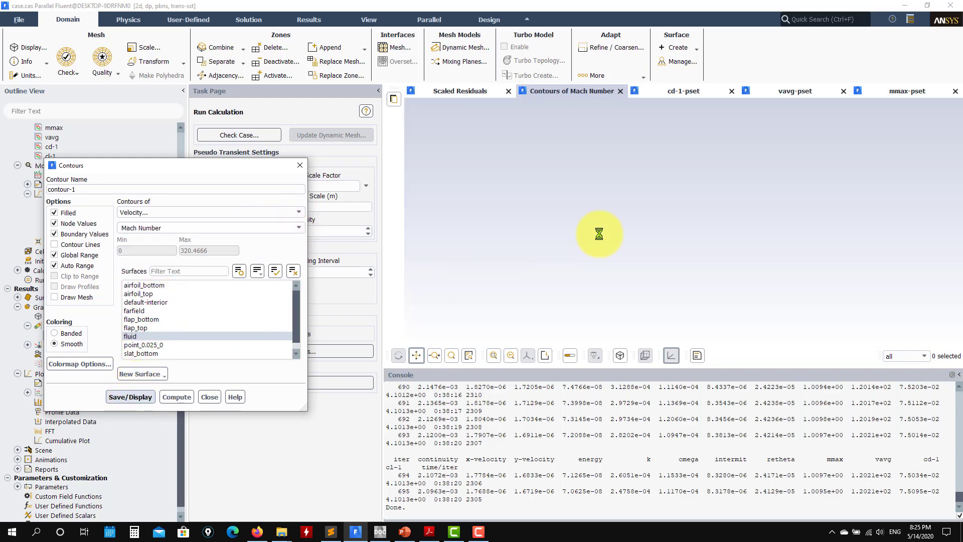
scroll(702, 245, "up", 2)
scroll(701, 245, "up", 2)
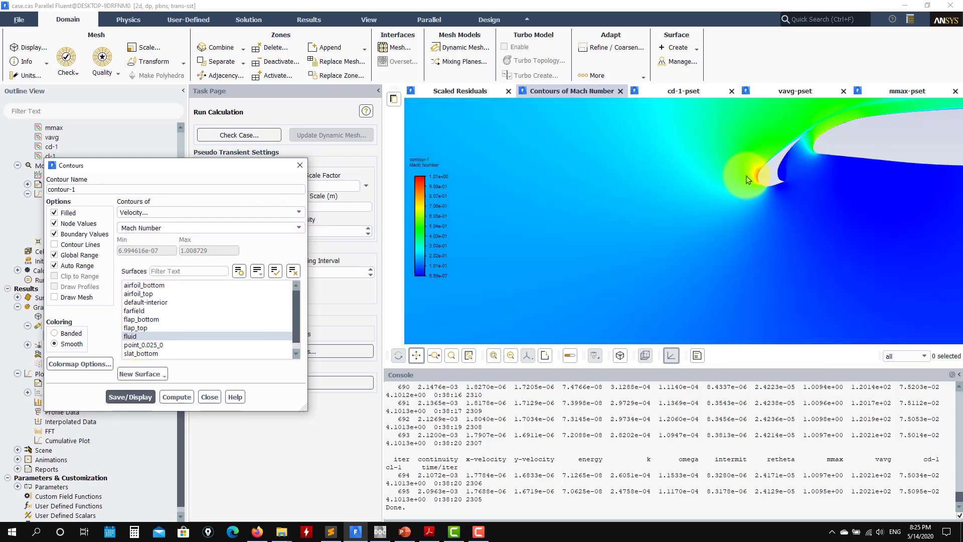
Step: Set contour-1 to turbulent kinetic energy and display it on the fluid surface
scroll(799, 225, "up", 1)
scroll(798, 225, "down", 3)
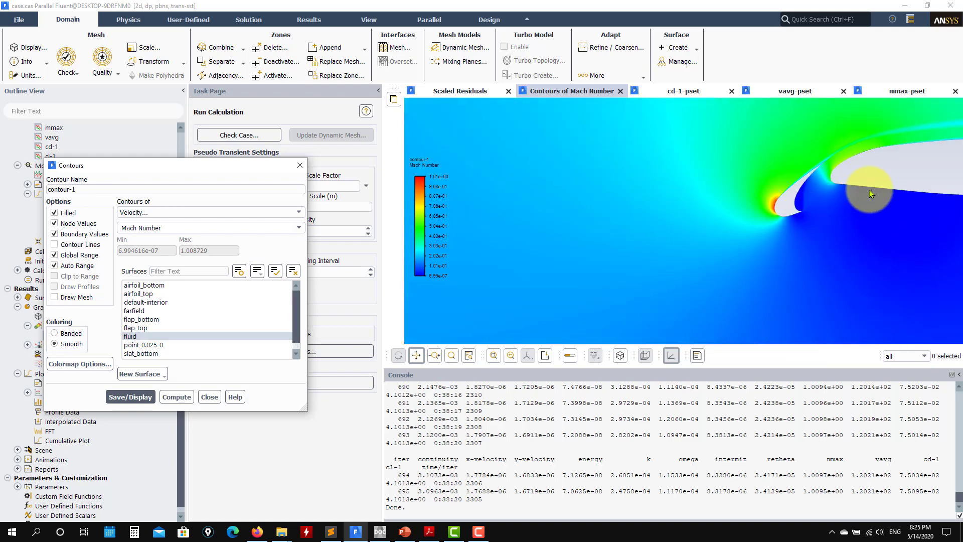
left_click(295, 212)
left_click(128, 397)
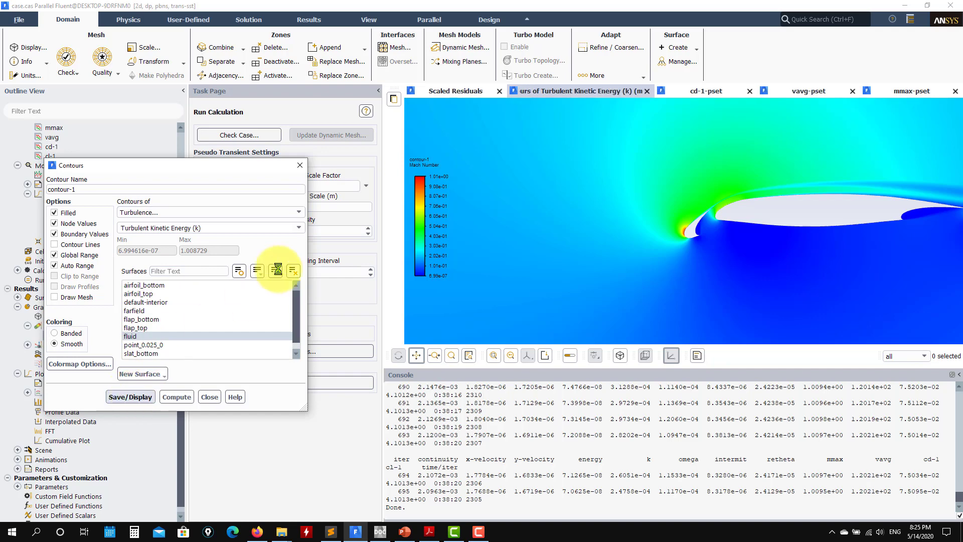
Step: Set contour-1 to density, display it on the fluid surface, and examine the flow around the slat
left_click(298, 213)
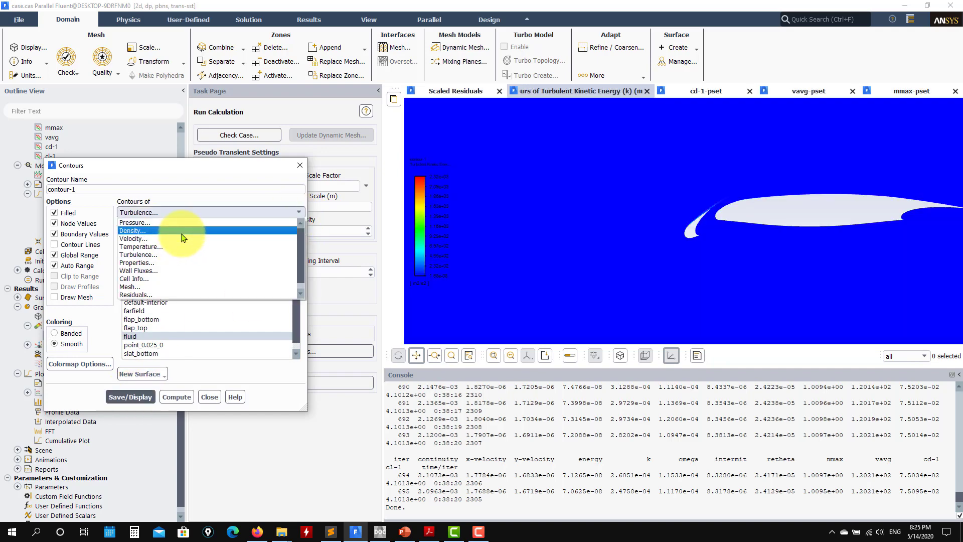
left_click(133, 230)
left_click(130, 396)
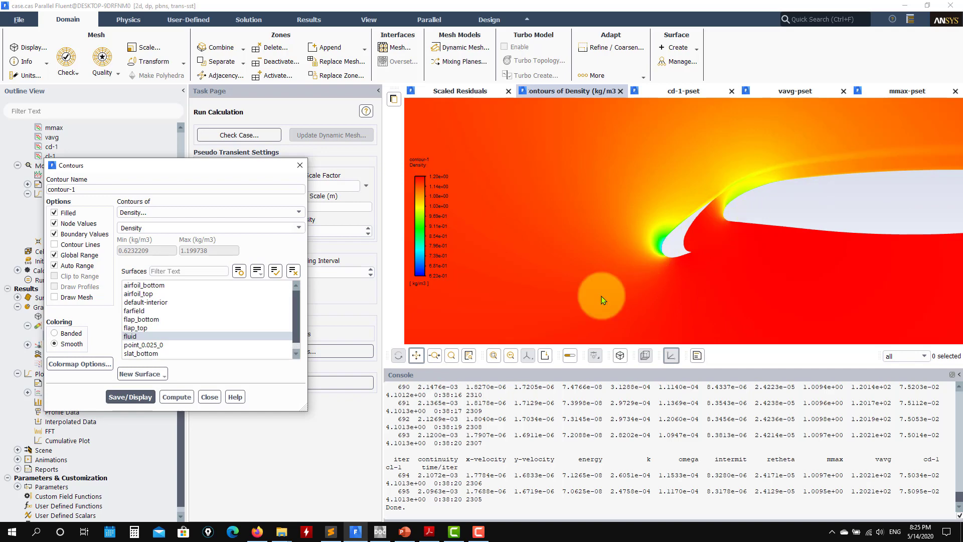
Step: Display static temperature contours on the fluid surface using contour-1 and close the contour settings
left_click(289, 212)
left_click(179, 251)
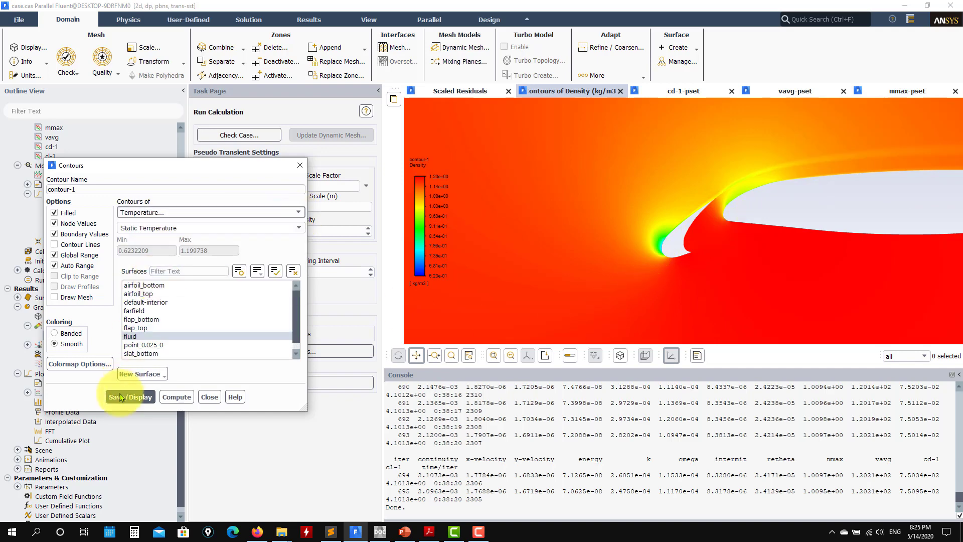
left_click(130, 396)
scroll(722, 224, "down", 5)
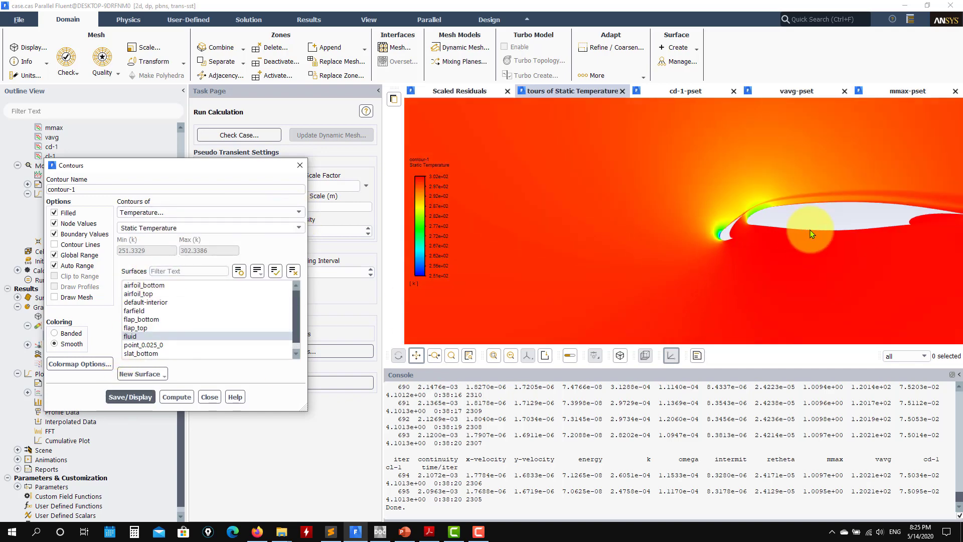
left_click(210, 397)
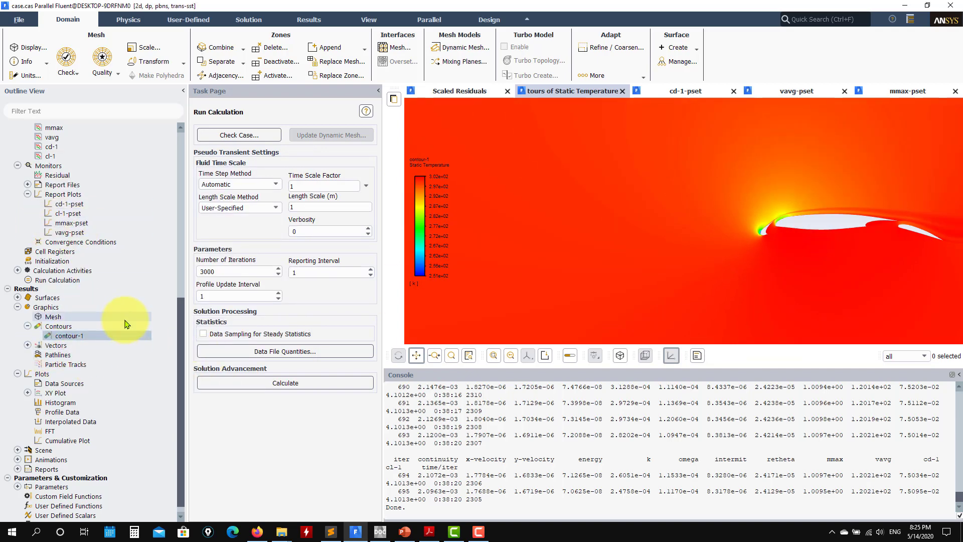
Step: Plot wall shear stress along the X direction for the flap_top surface using xy-plot-1
left_click(27, 392)
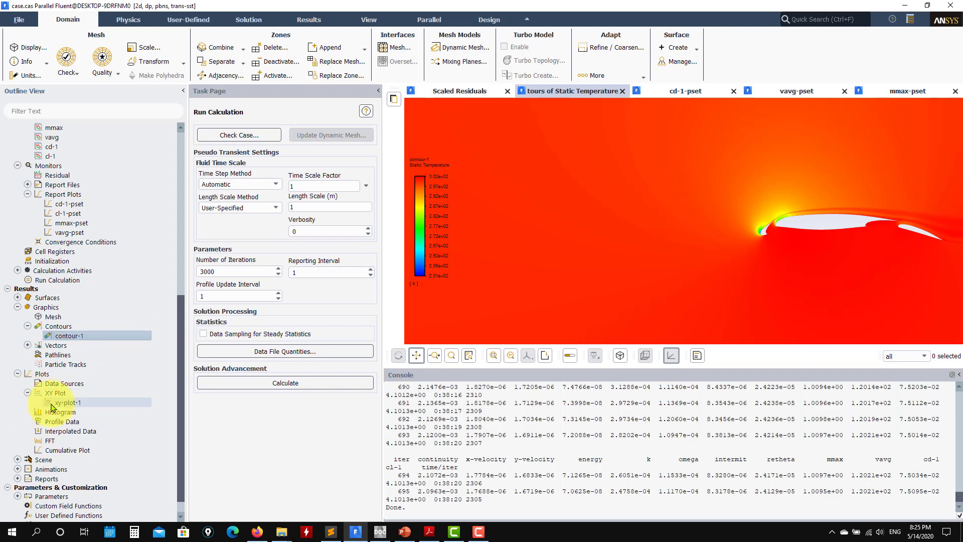
left_click(57, 402)
double_click(56, 404)
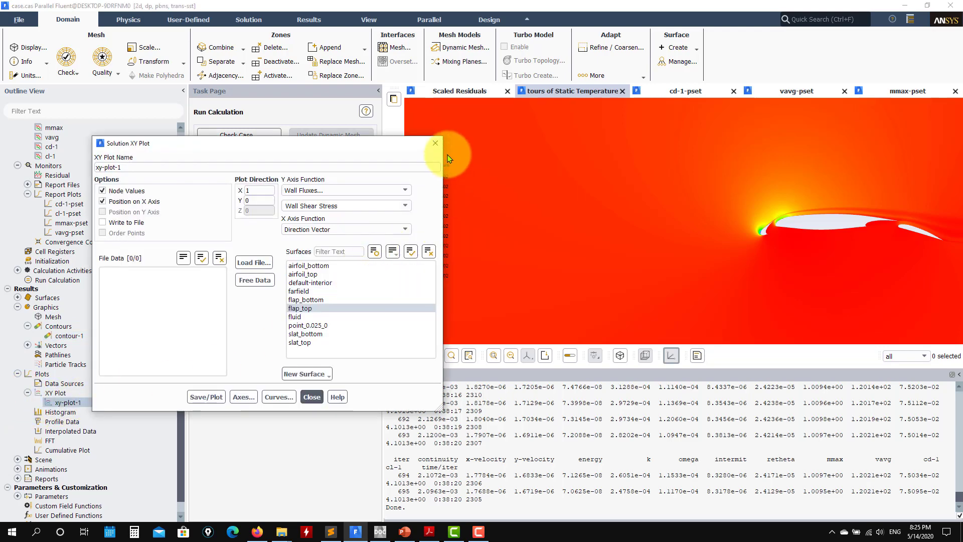
left_click(297, 311)
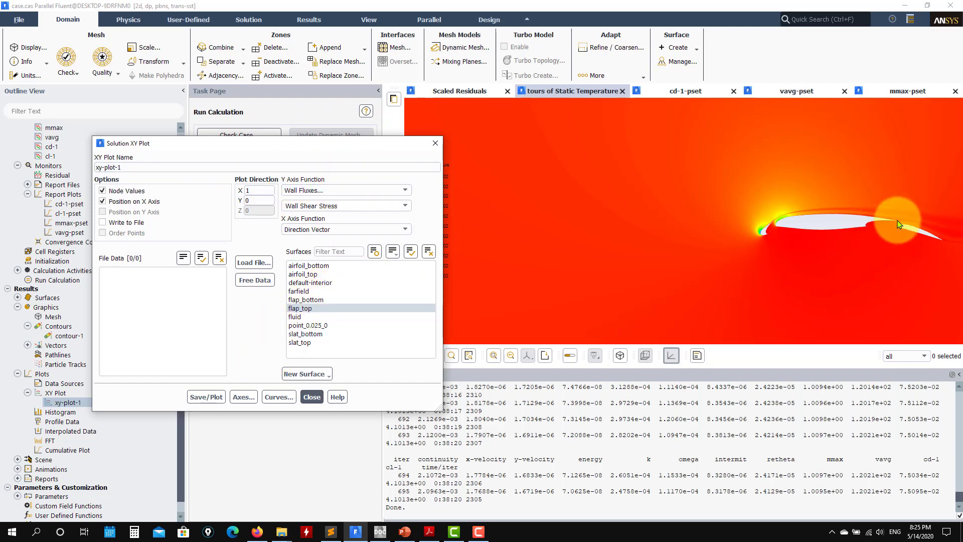
left_click_drag(908, 220, 656, 233)
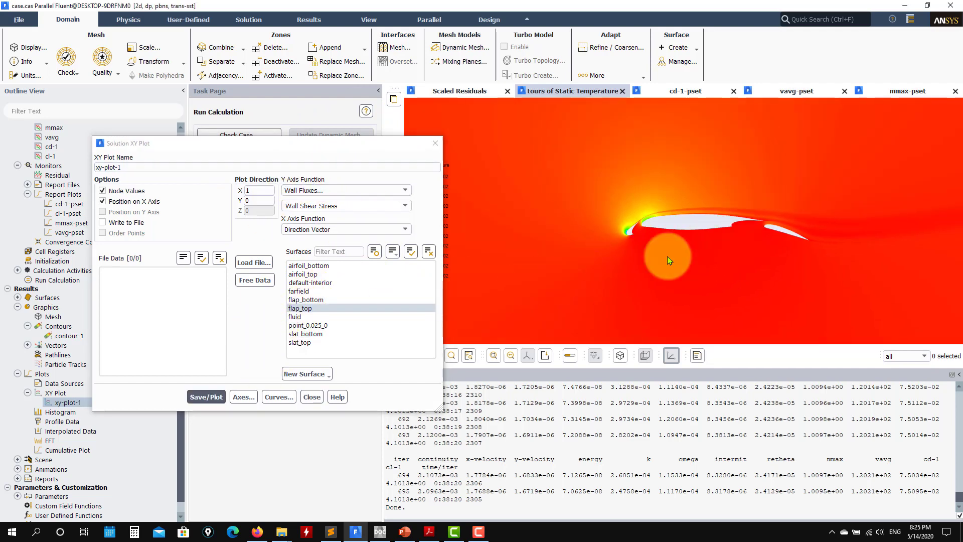
left_click(205, 396)
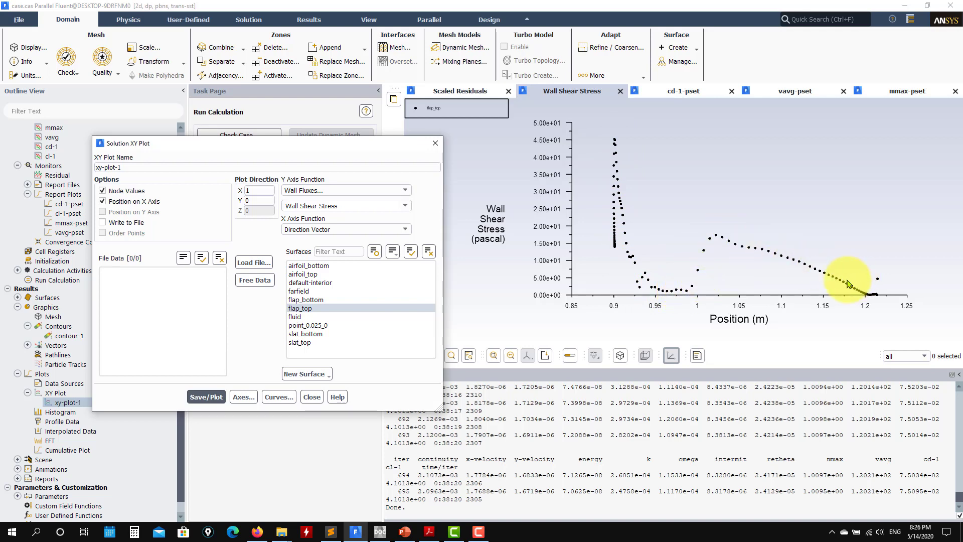
Step: Plot wall shear stress for airfoil_top together with flap_top, and replot it for airfoil_top alone
left_click(329, 273)
left_click(206, 396)
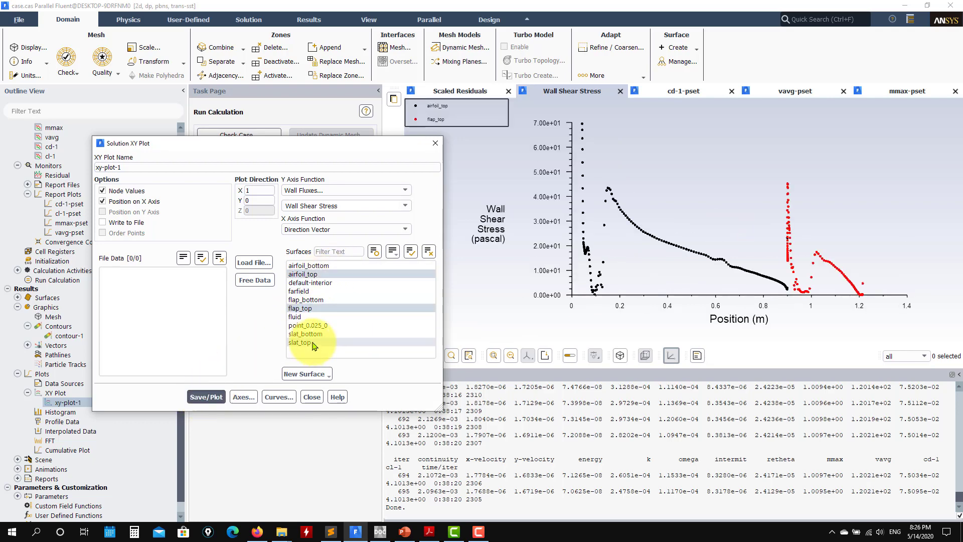
left_click(301, 307)
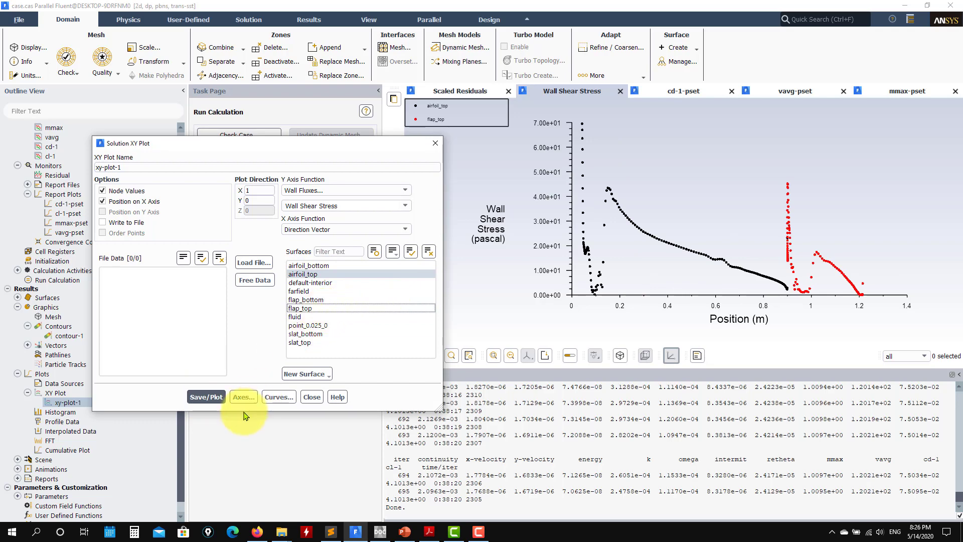
left_click(206, 397)
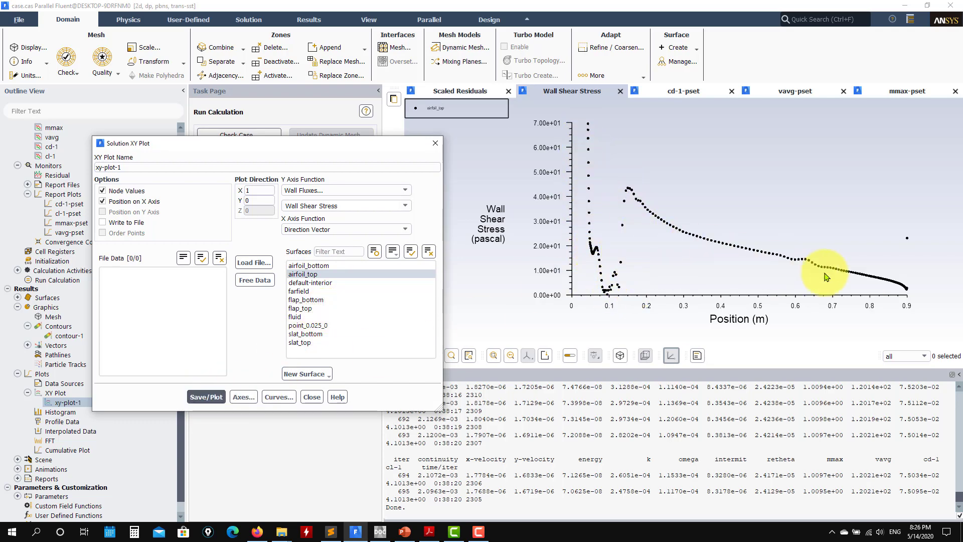
Step: Replot wall shear stress for the slat_top surface only and close the plot settings
left_click(307, 345)
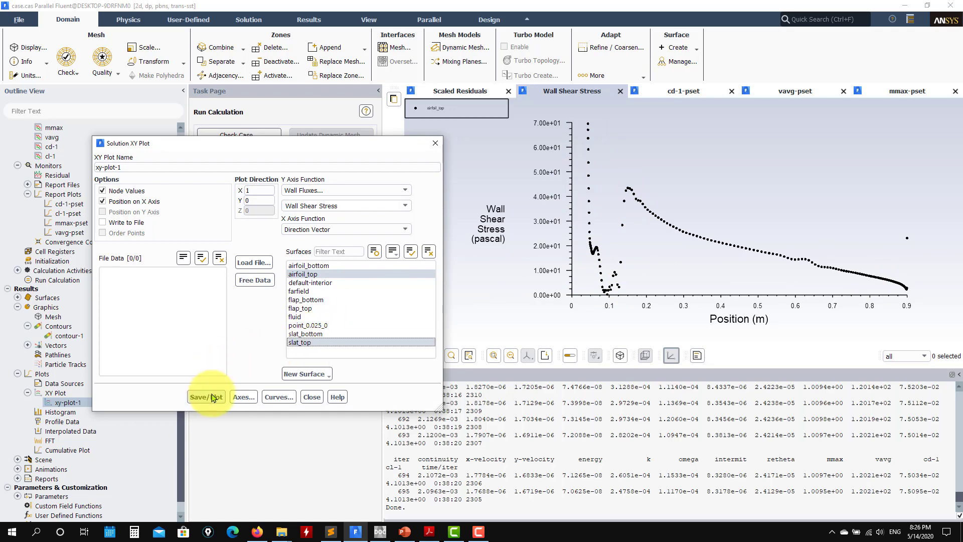
left_click(296, 274)
left_click(206, 397)
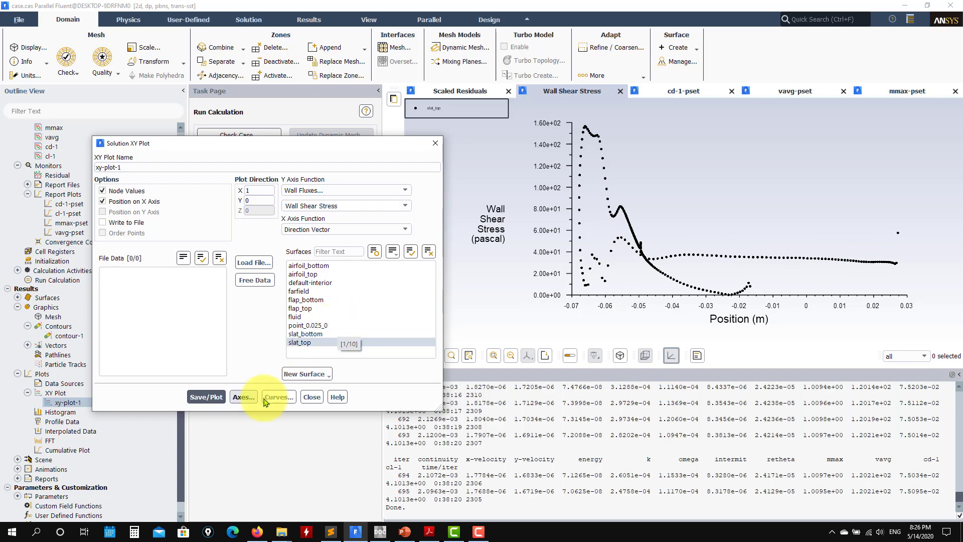
left_click(311, 396)
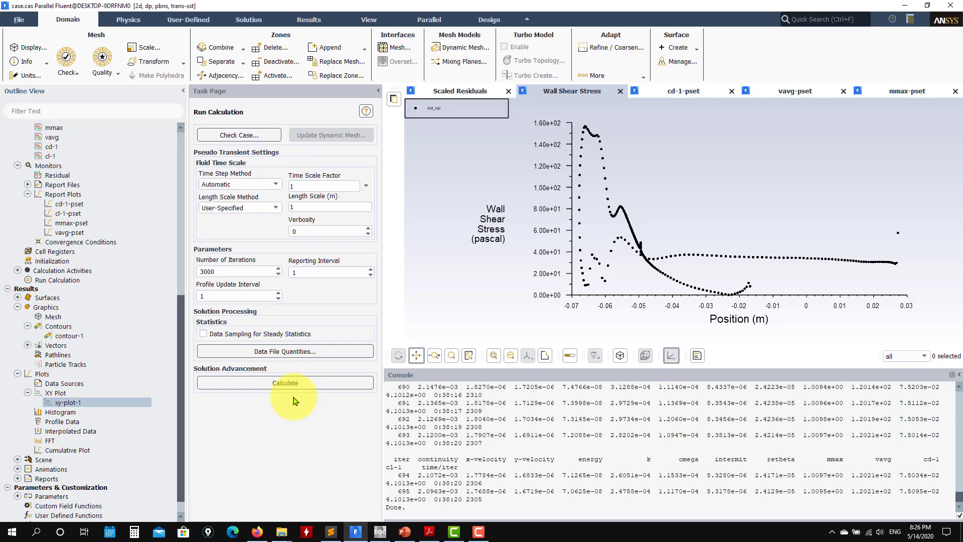
Step: Set the Y axis function of xy-plot-1 to Pressure Coefficient
double_click(91, 402)
left_click(404, 191)
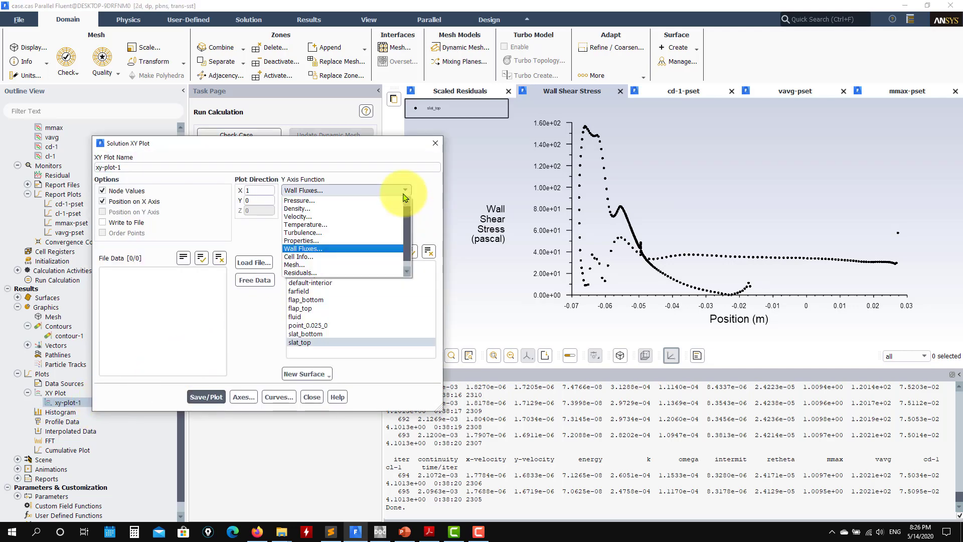
left_click(344, 200)
left_click(394, 205)
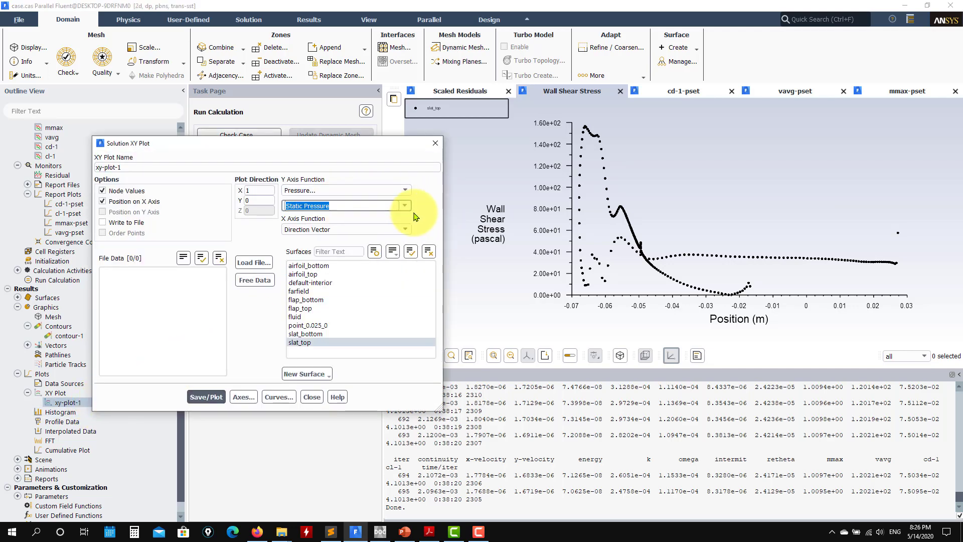
left_click(404, 205)
left_click(362, 224)
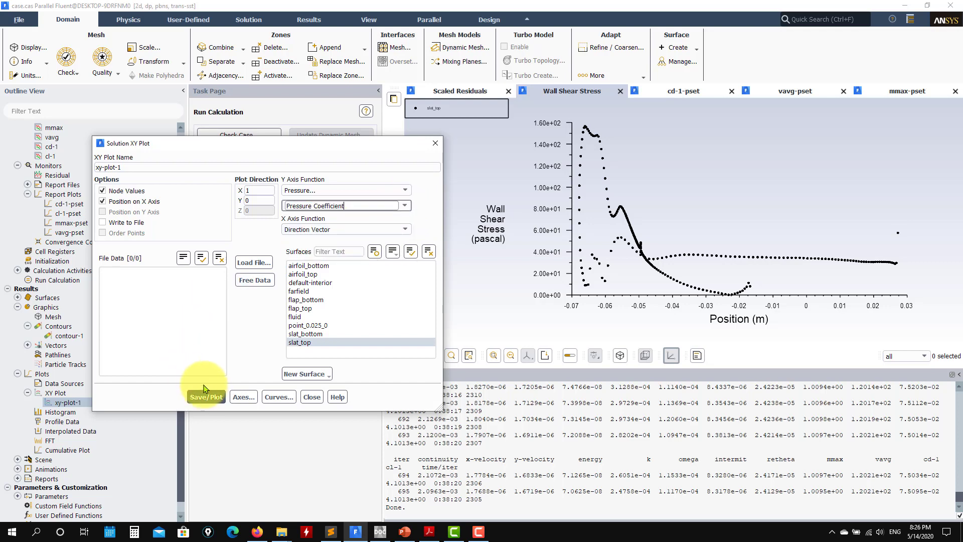
Step: Add slat_bottom and the top and bottom surfaces of the flap and airfoil to the selection, and plot the pressure coefficient
left_click(307, 333)
left_click(306, 308)
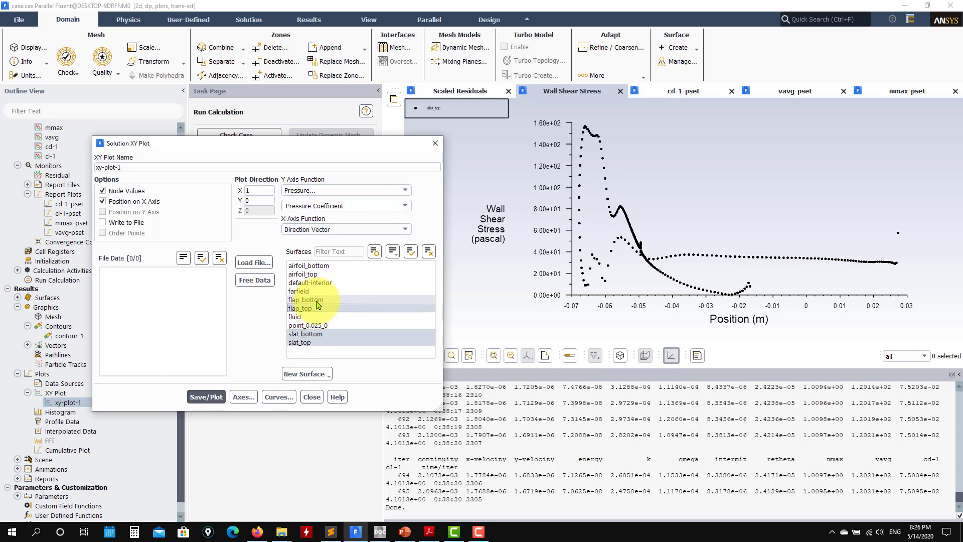
left_click(306, 300)
left_click(304, 274)
left_click(307, 265)
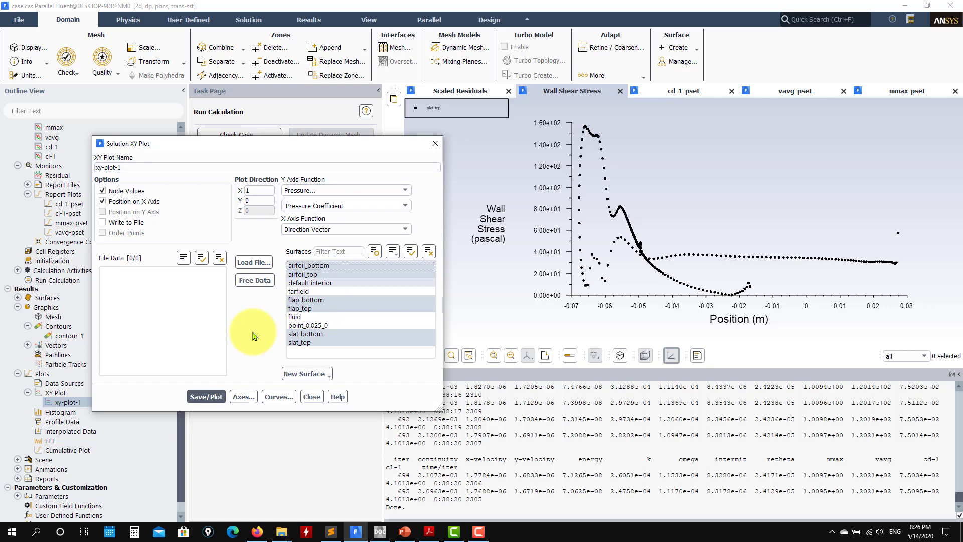
left_click(203, 396)
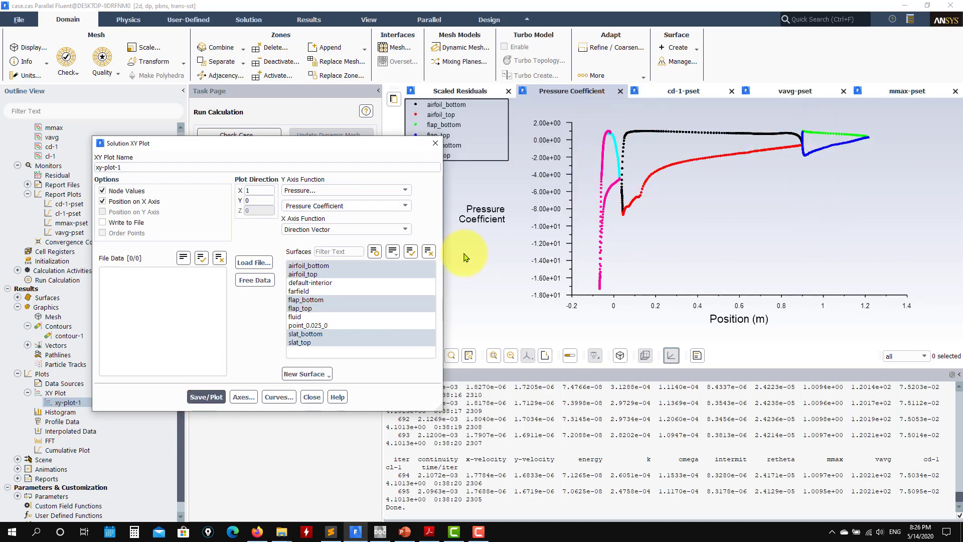
Step: Load the experimental data file cp_exp.xy, overlay it on the pressure coefficient plot, and compare the curves
left_click(255, 262)
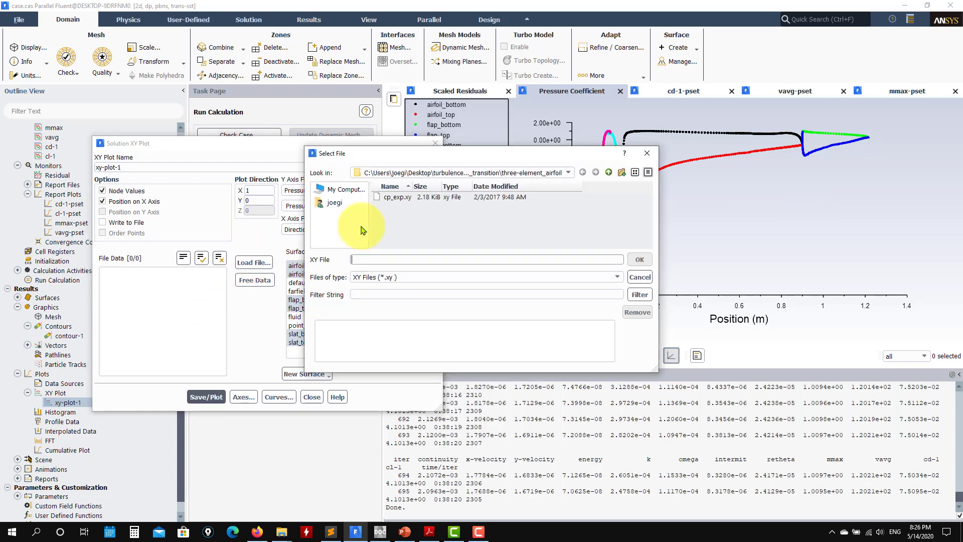
left_click(401, 197)
left_click(637, 260)
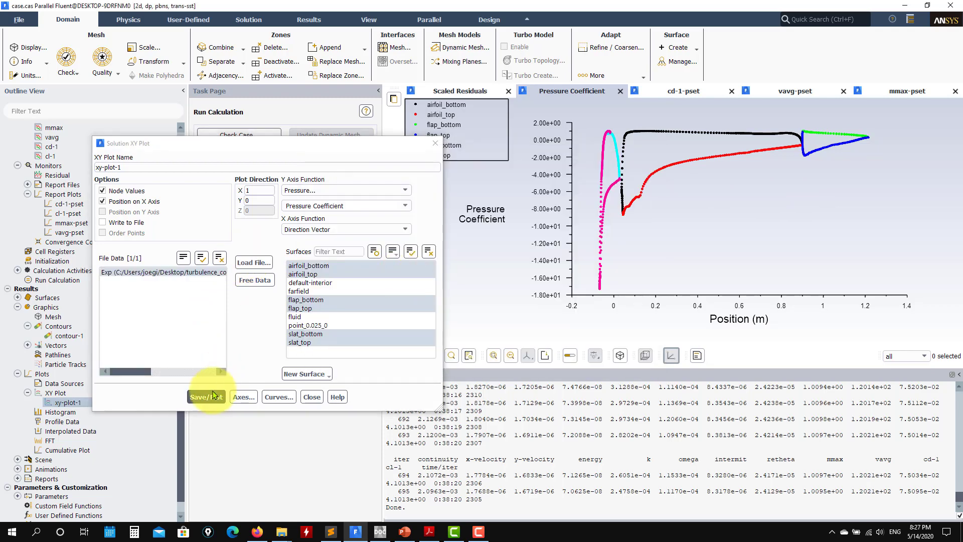
left_click(217, 395)
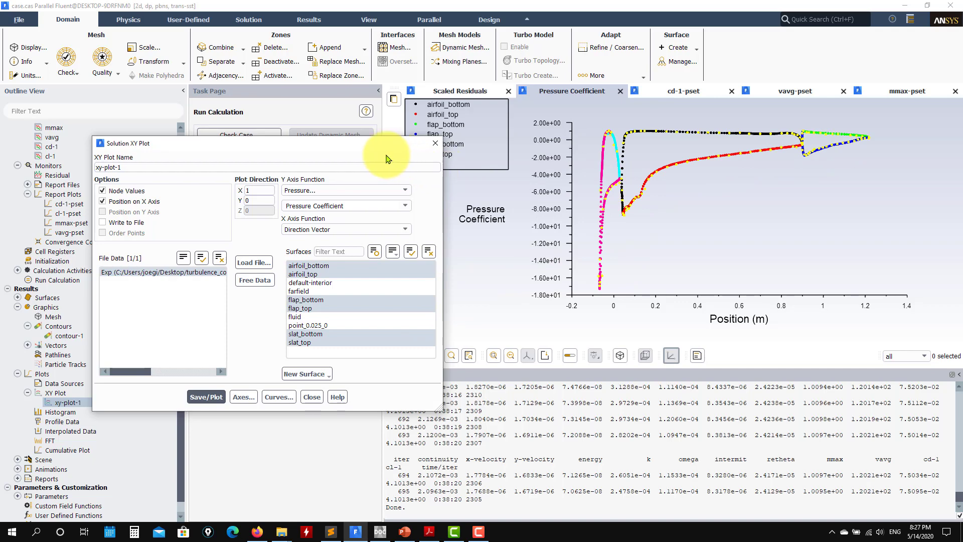
left_click_drag(381, 143, 309, 191)
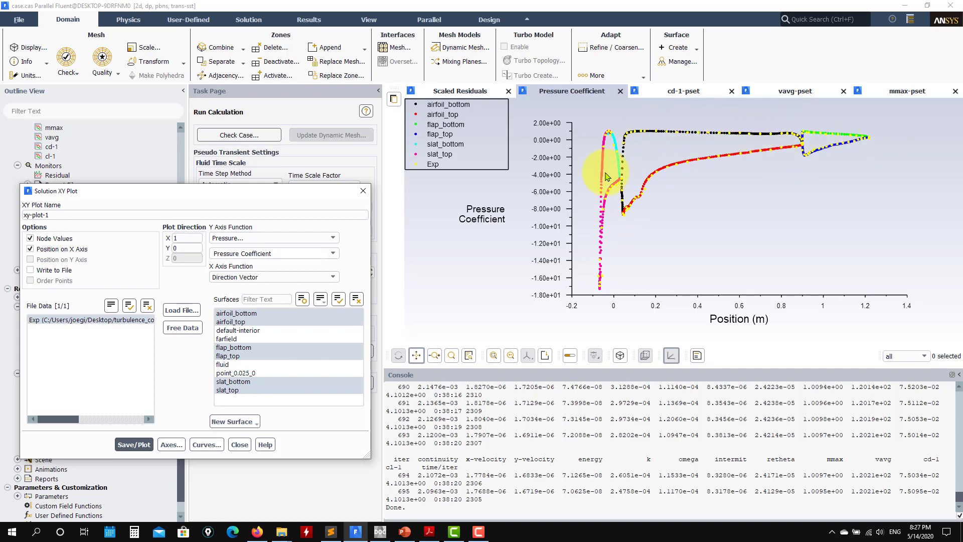
left_click(238, 444)
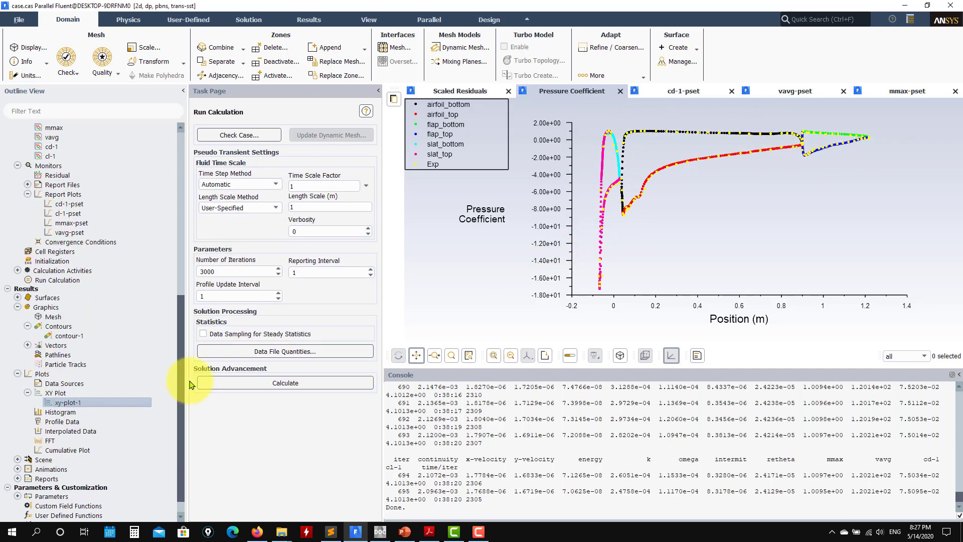
Step: Redisplay the static temperature contours saved in contour-1 and close the contour settings
double_click(62, 336)
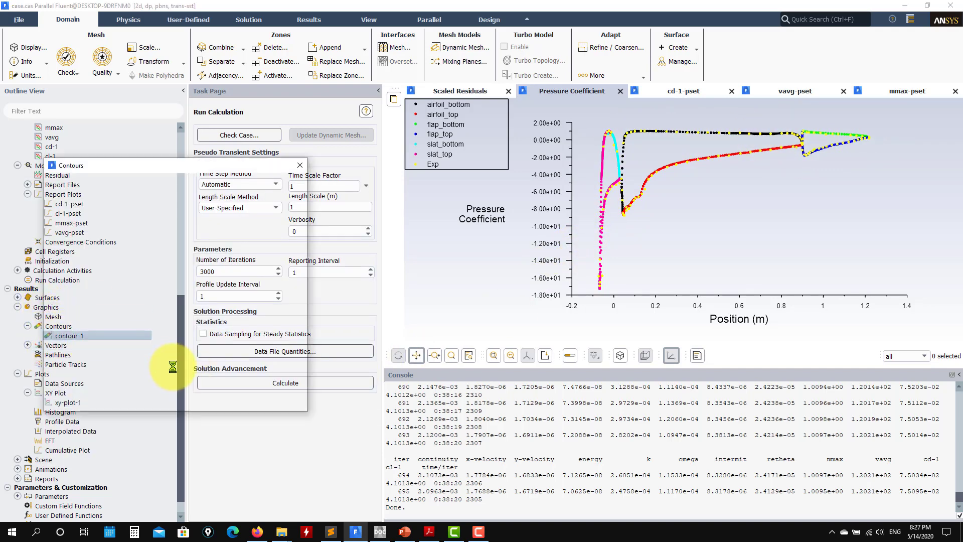
left_click(130, 396)
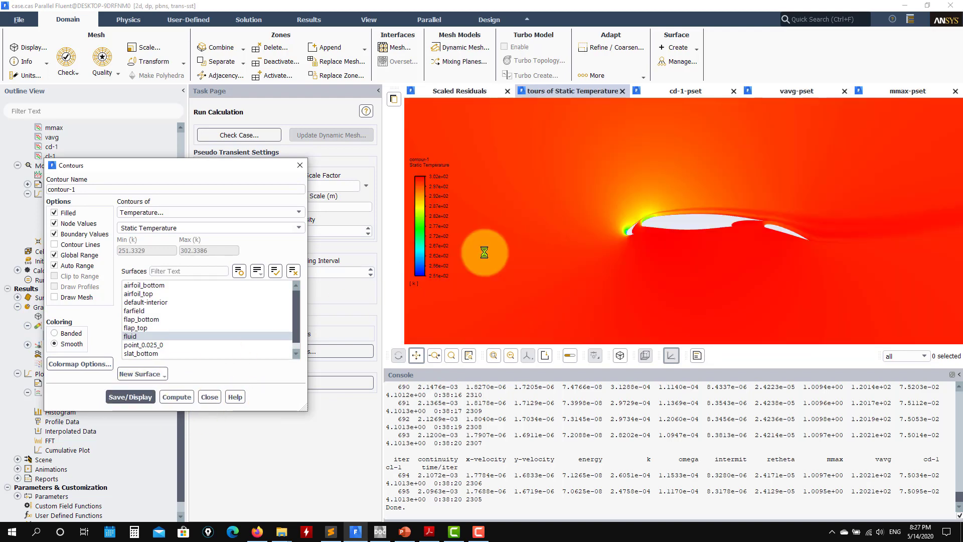
left_click(210, 397)
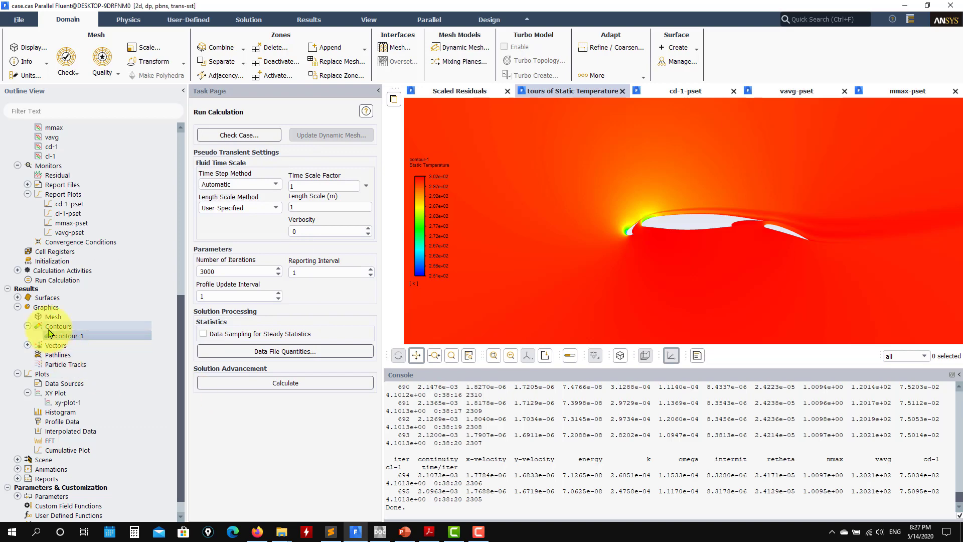
Step: Review the farfield boundary's Mach number, flow direction and turbulence settings without changing them
scroll(49, 332, "up", 3)
scroll(50, 328, "up", 4)
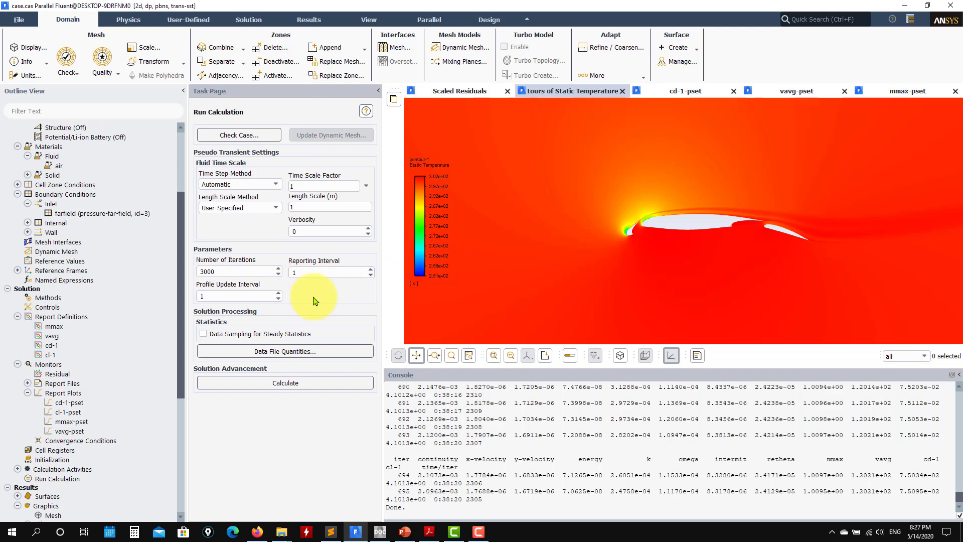
scroll(115, 211, "up", 2)
scroll(116, 211, "up", 1)
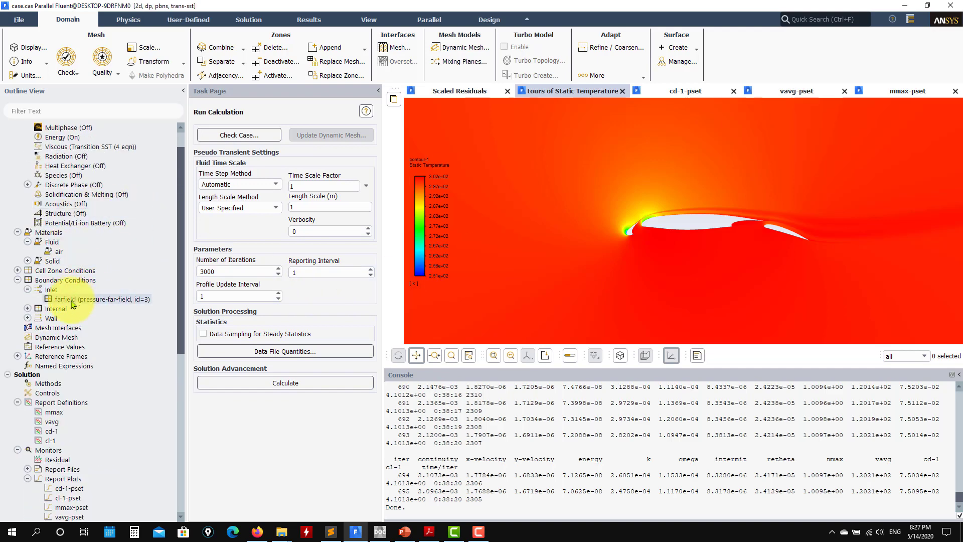
double_click(73, 301)
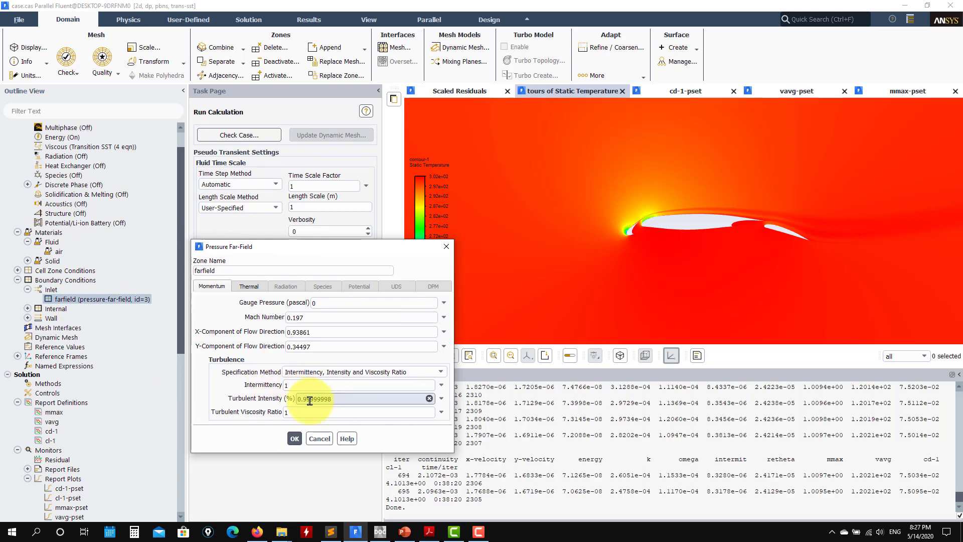
left_click(320, 438)
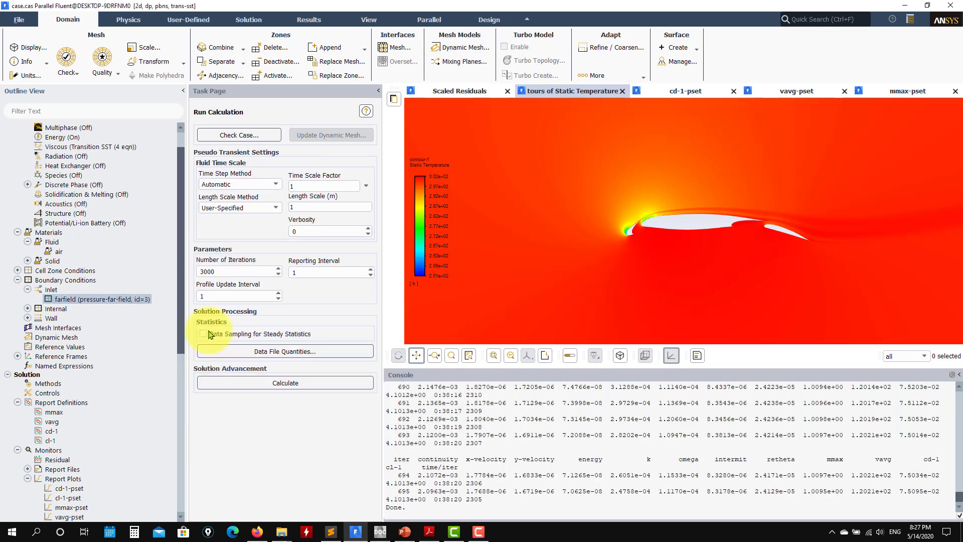
scroll(90, 320, "down", 5)
scroll(84, 344, "down", 3)
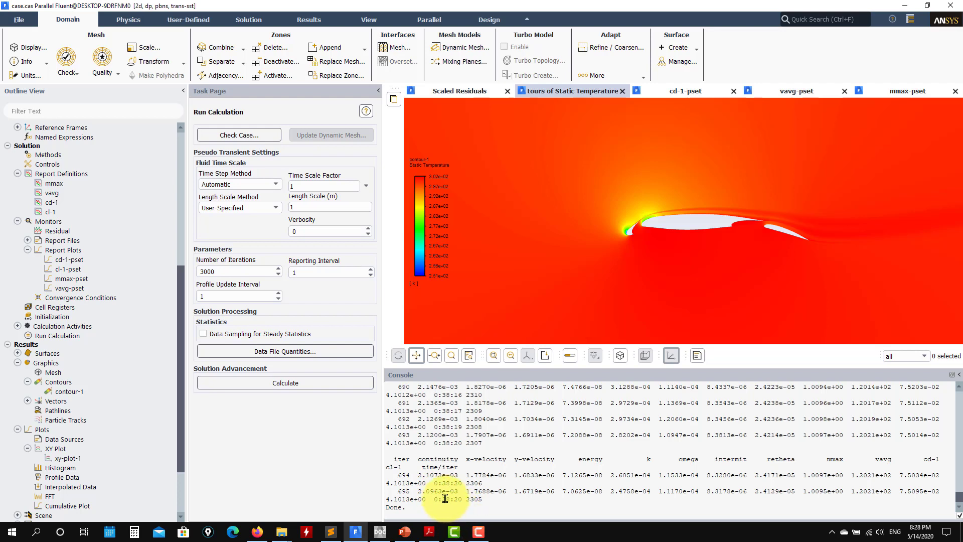
left_click(478, 531)
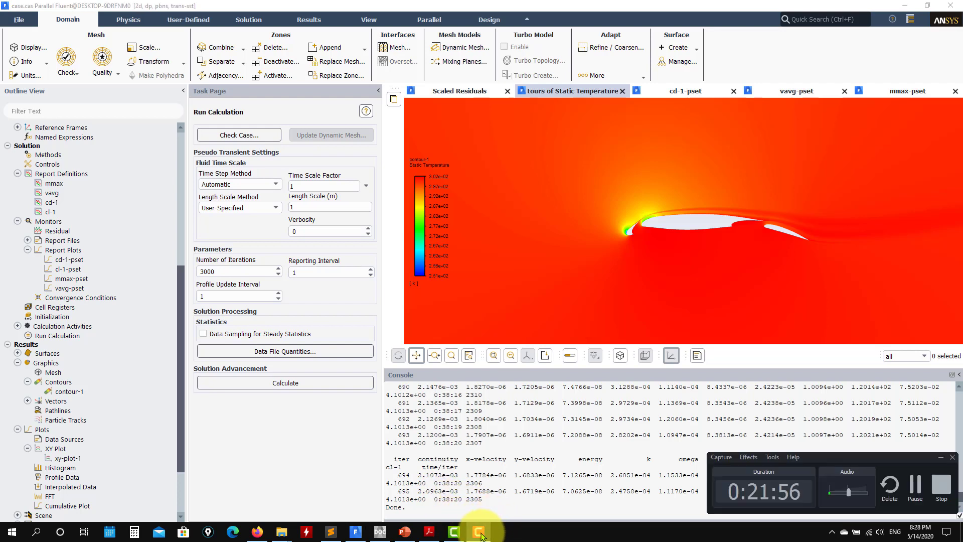